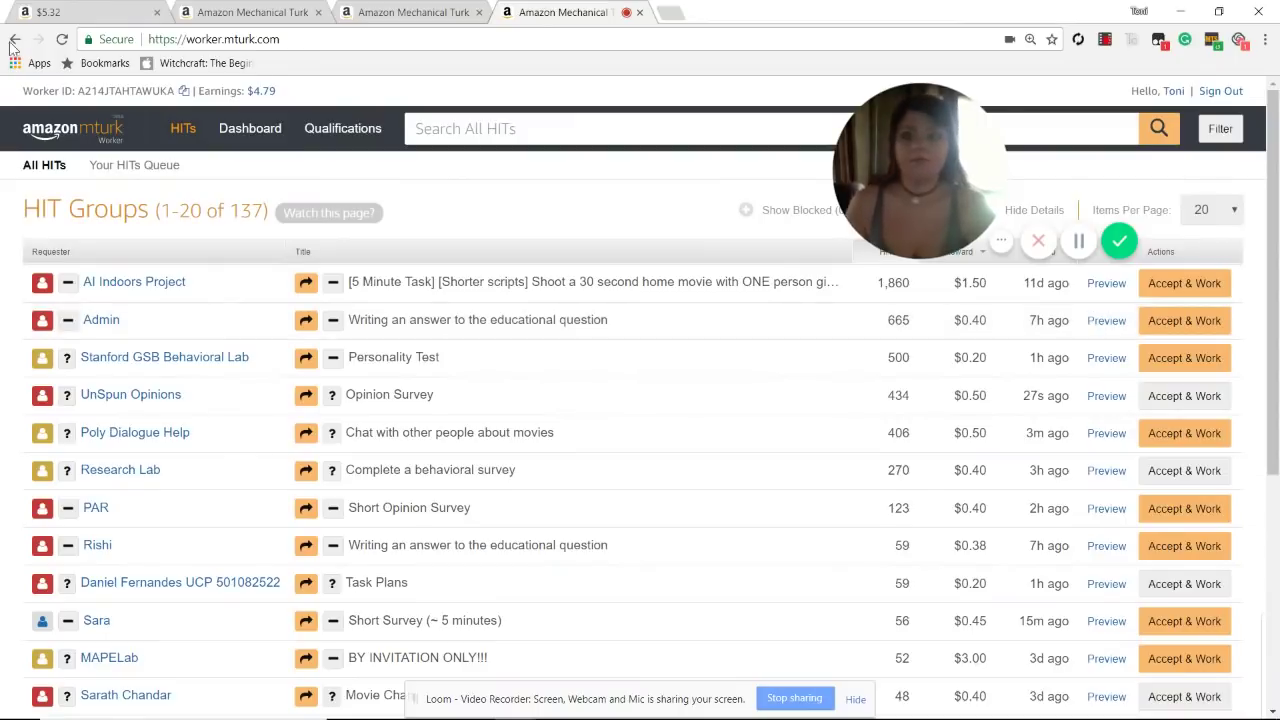
Step: Look over the dashboard's HIT status overview and the list of available HIT groups
key("ctrl+1")
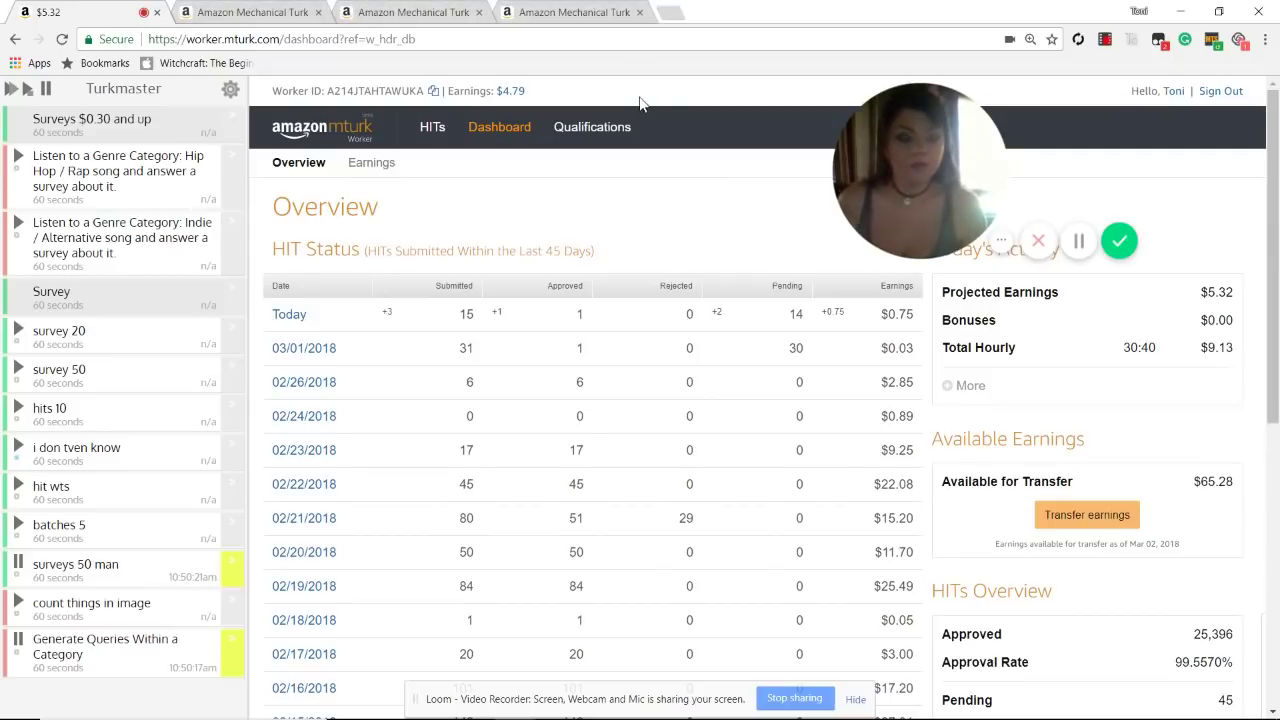
left_click_drag(918, 86, 589, 82)
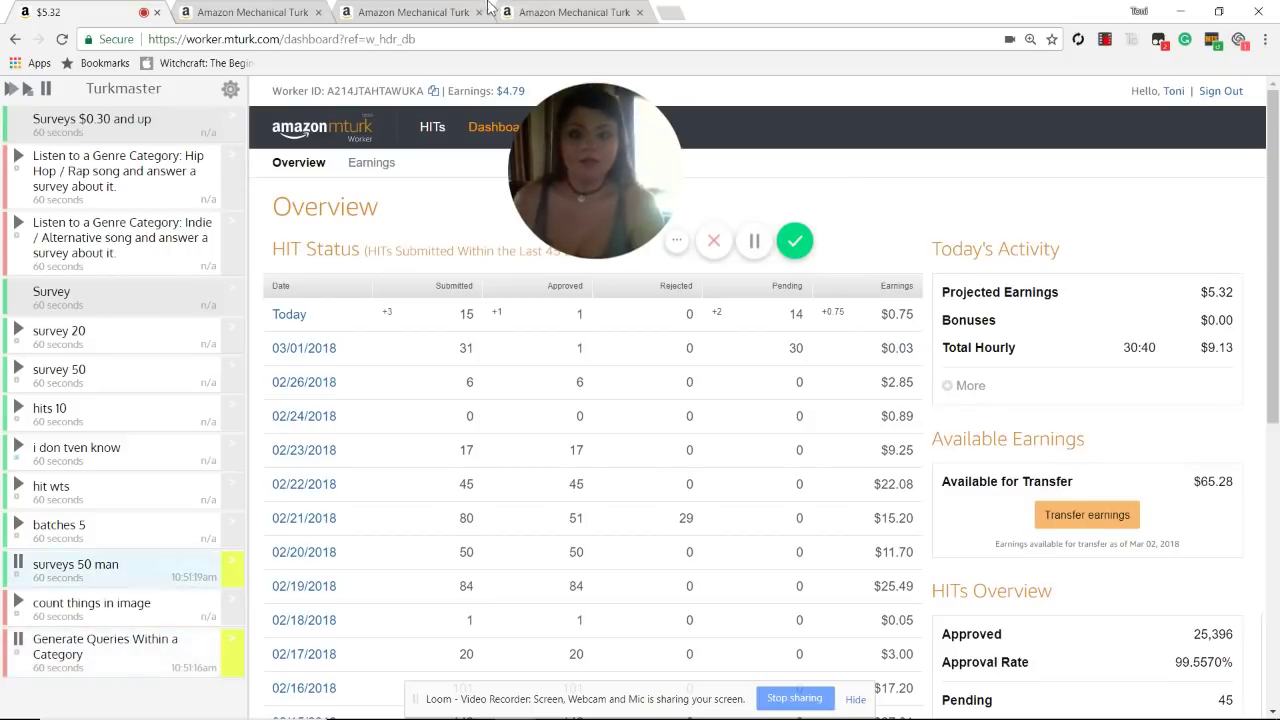
left_click(458, 12)
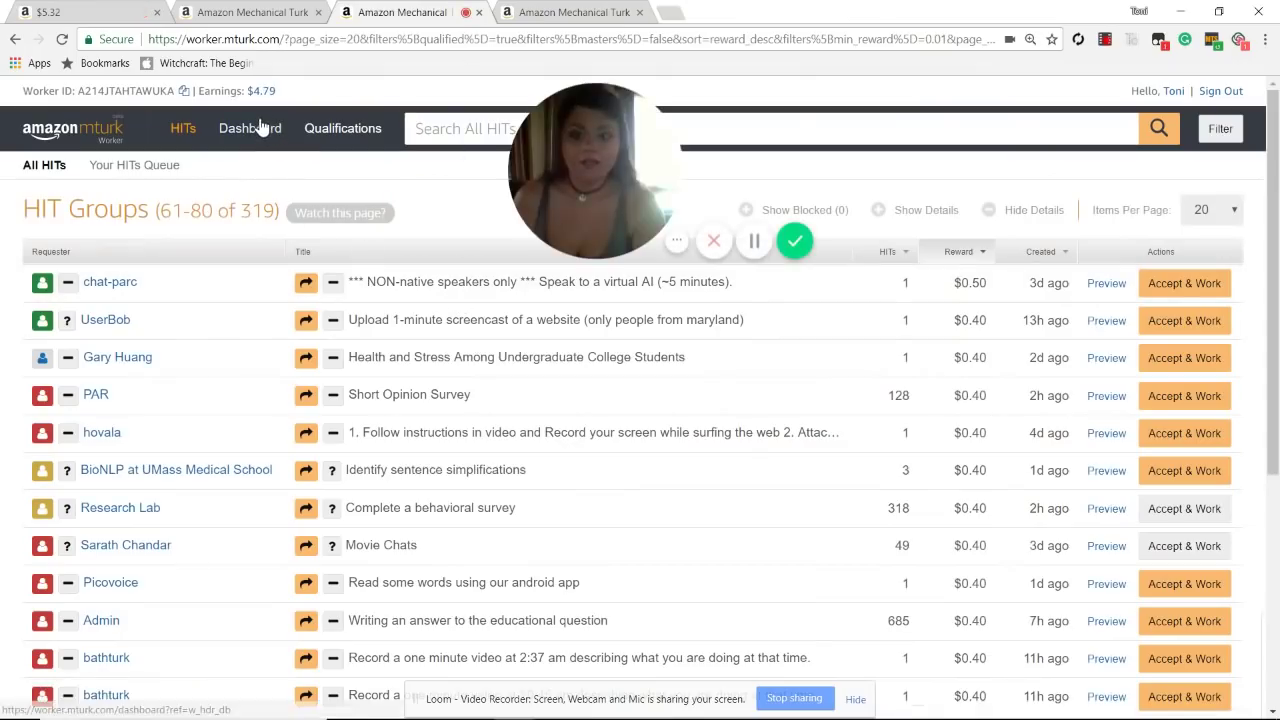
Step: In Turkmaster, stop the "Generate Queries Within a Category" watcher and restart the "surveys 50 man" watcher
left_click(120, 10)
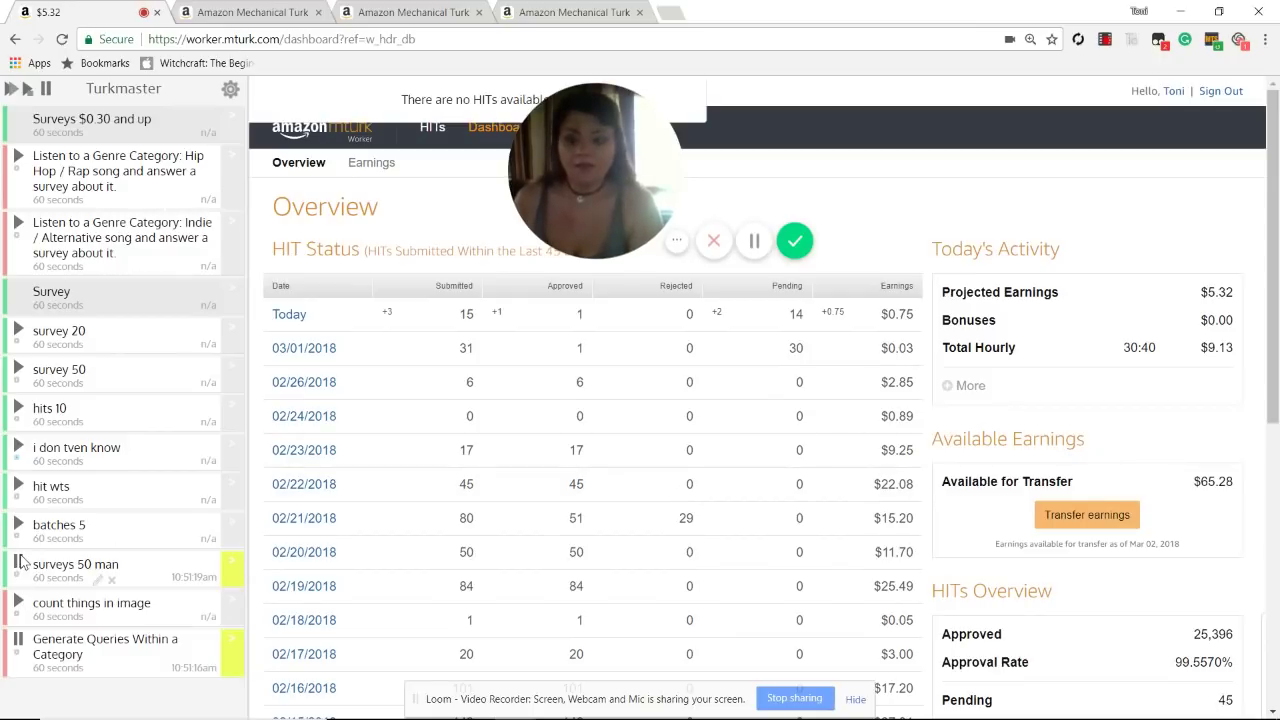
left_click(18, 564)
left_click(18, 640)
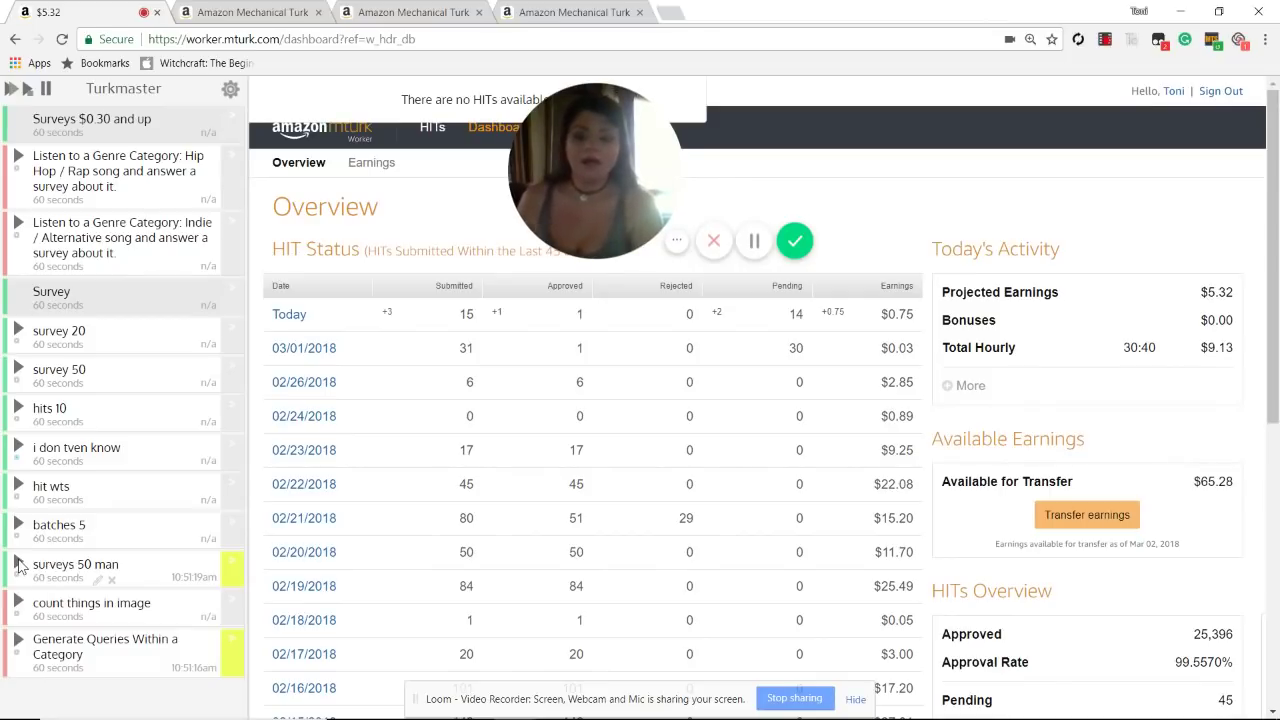
left_click(18, 564)
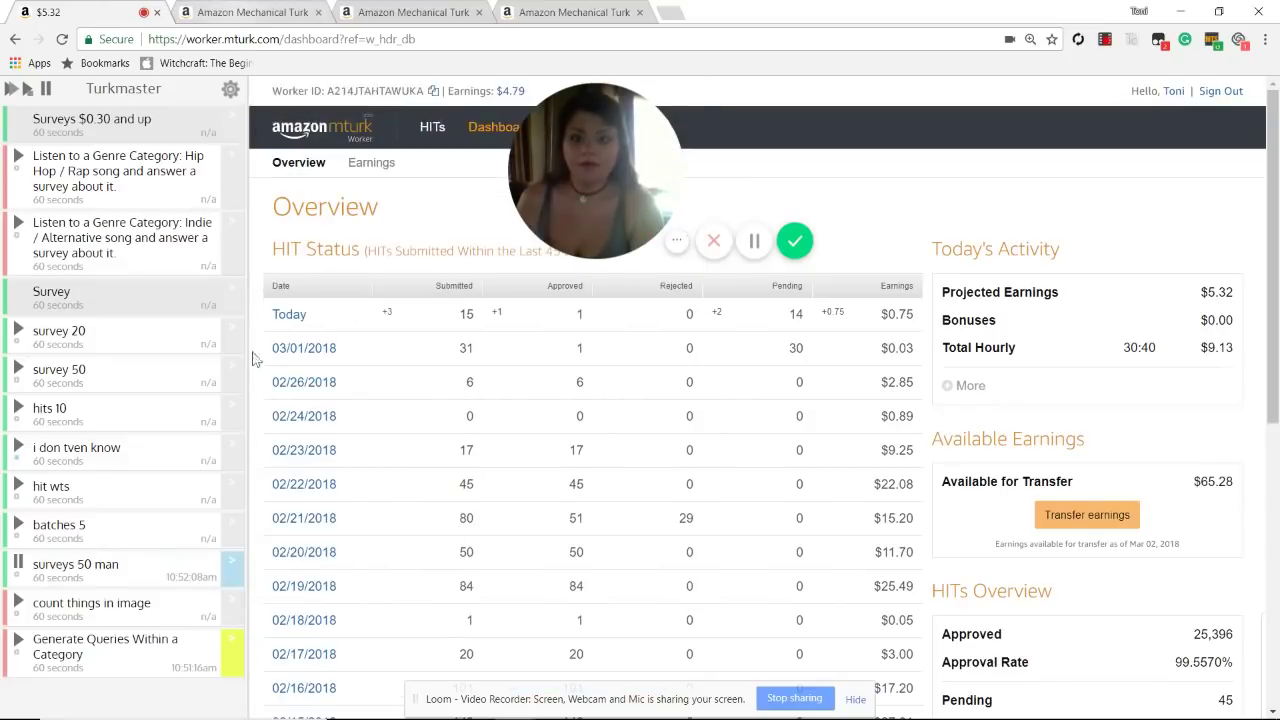
mouse_move(235, 672)
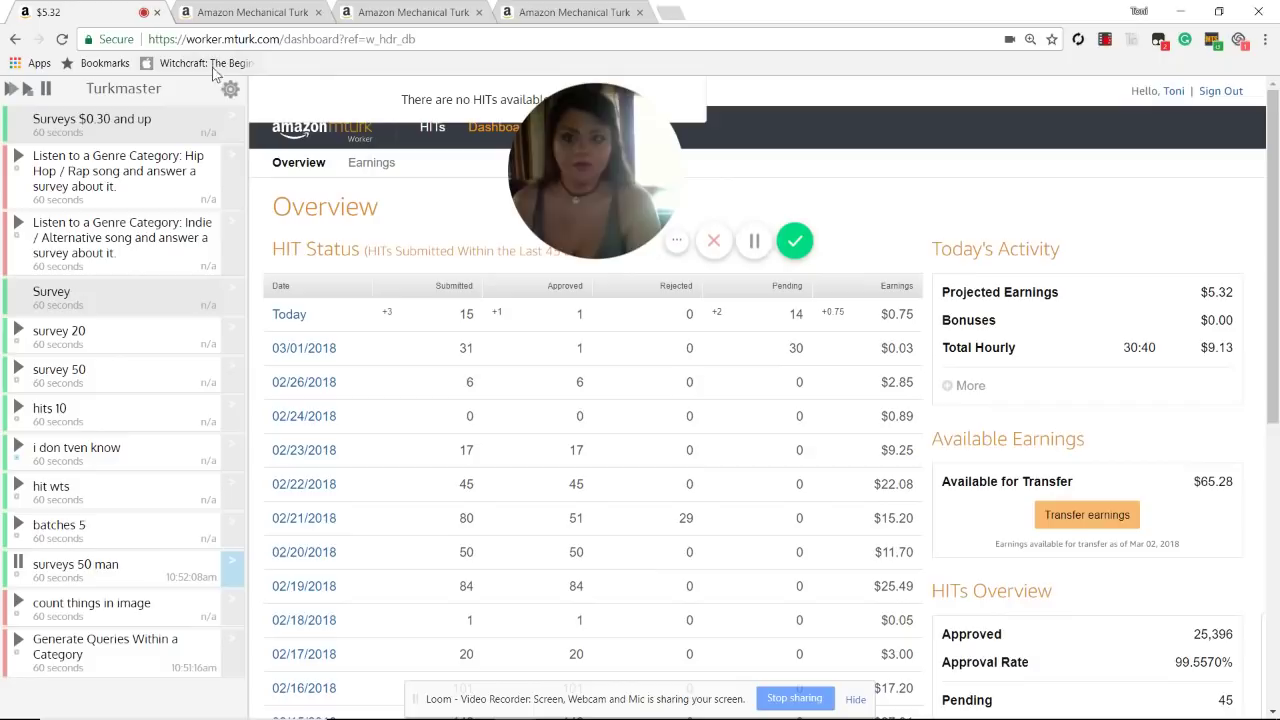
Step: Accept the "Generate Queries Within a Category" HIT and turn off auto-accepting the next HIT
left_click(268, 10)
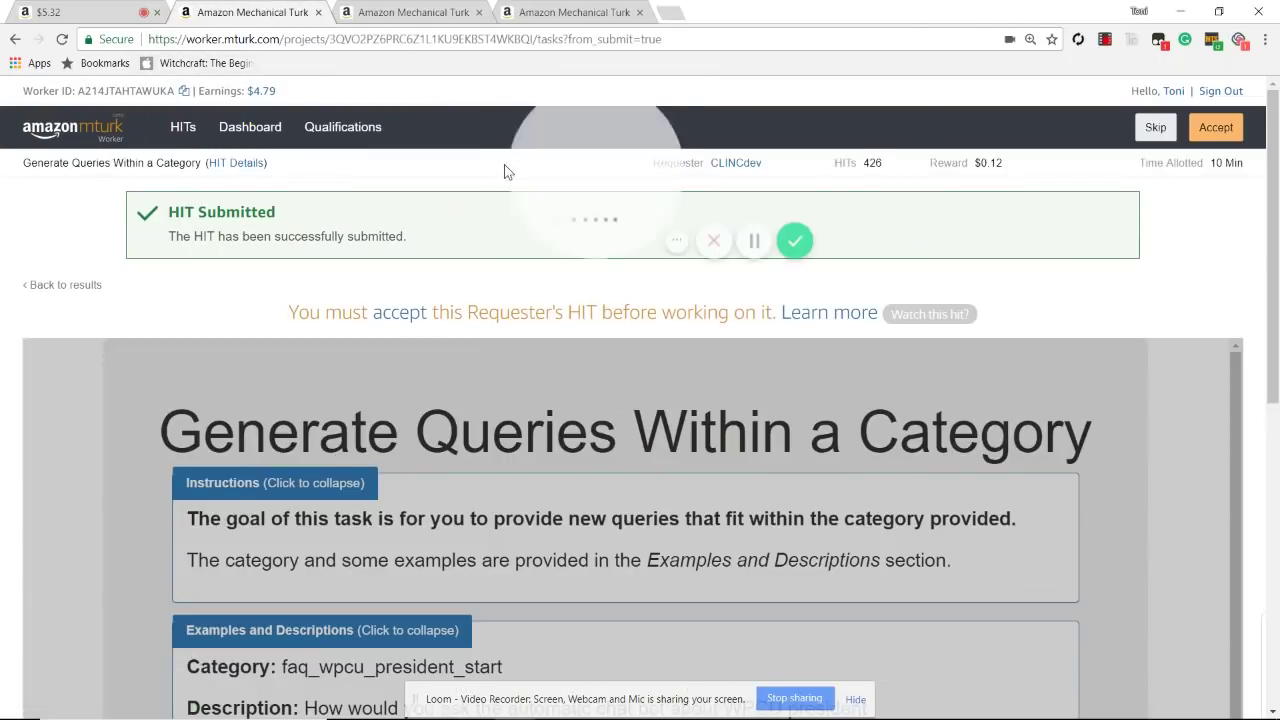
left_click(1217, 127)
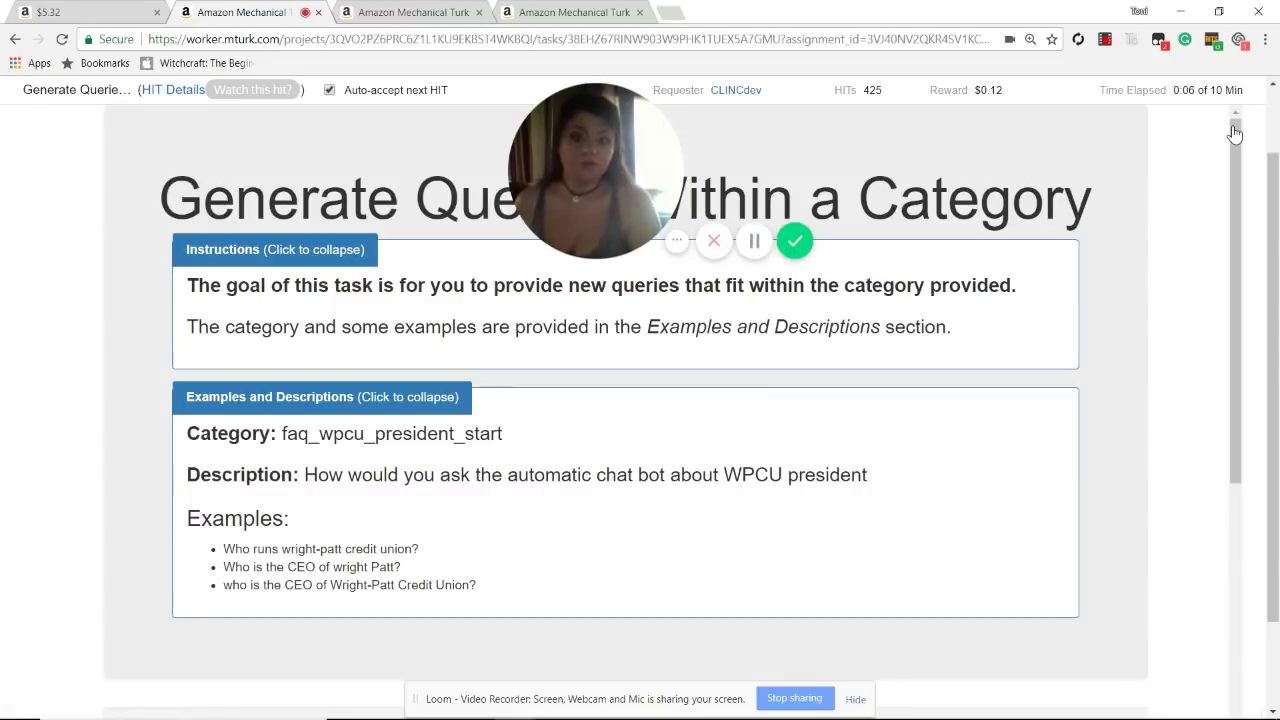
scroll(1004, 346, "up", 2)
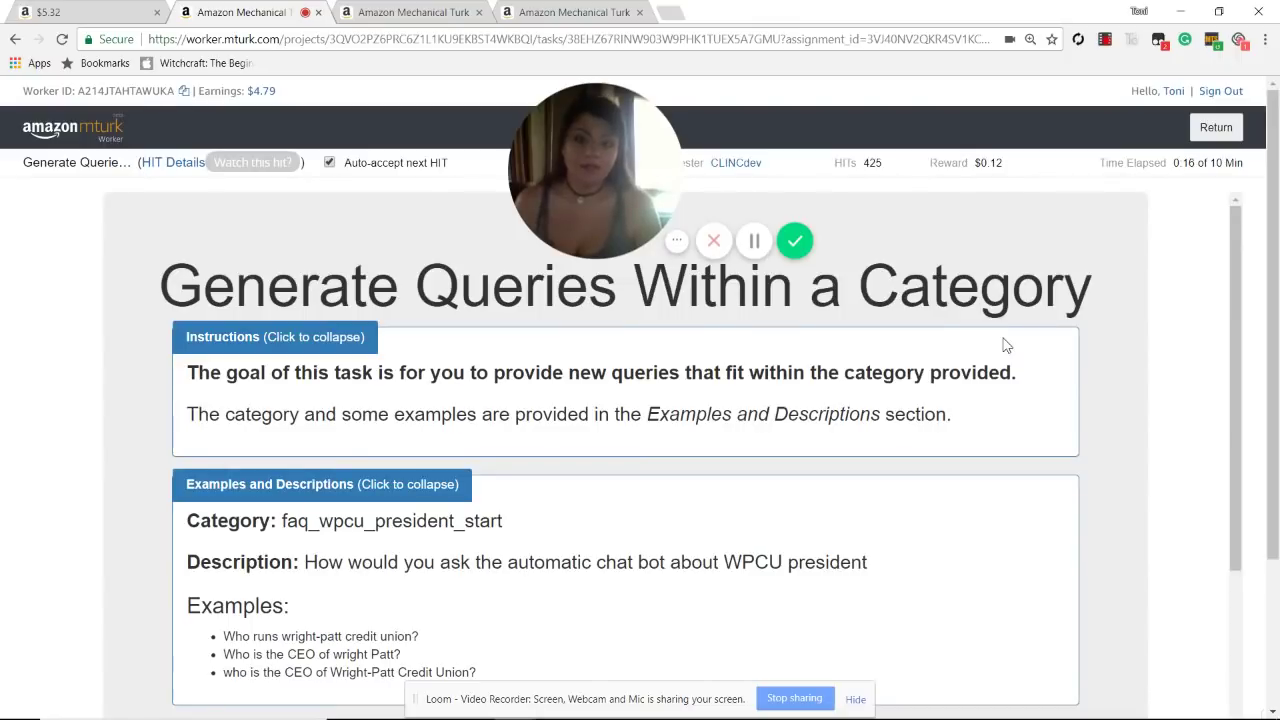
left_click(329, 162)
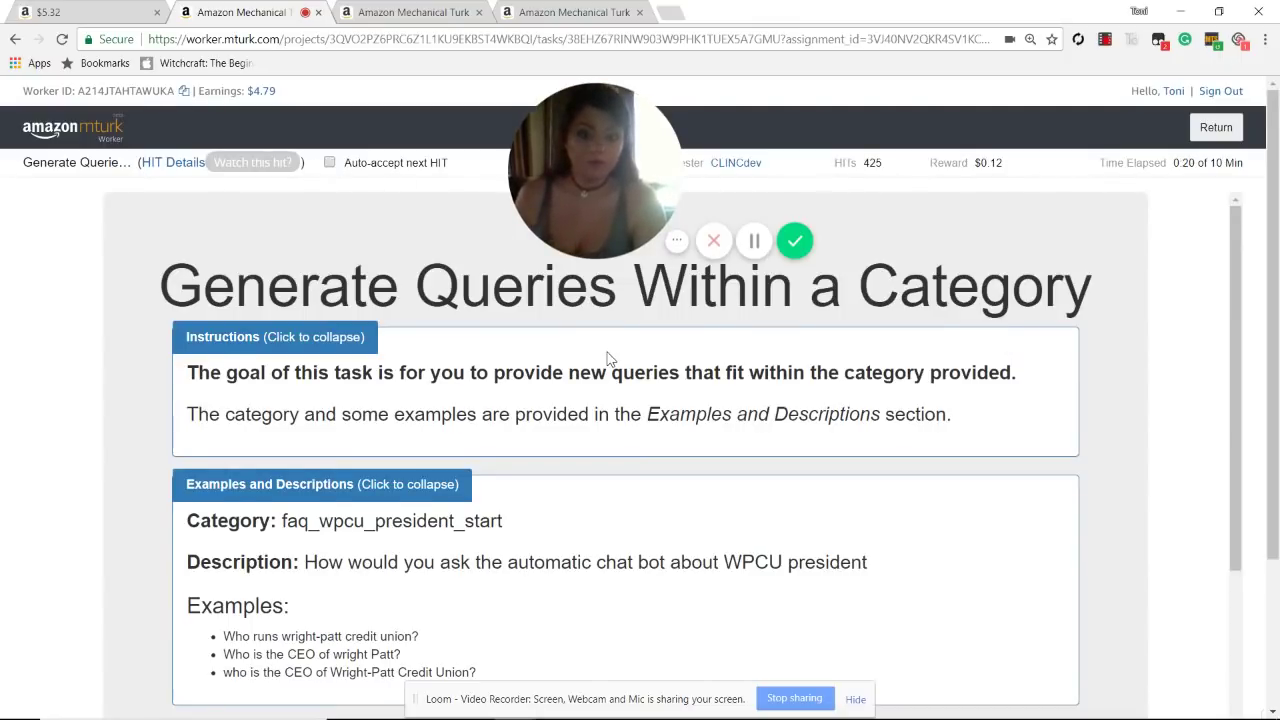
Step: Begin the first query about the WPCU president with the word "Could"
scroll(607, 358, "down", 3)
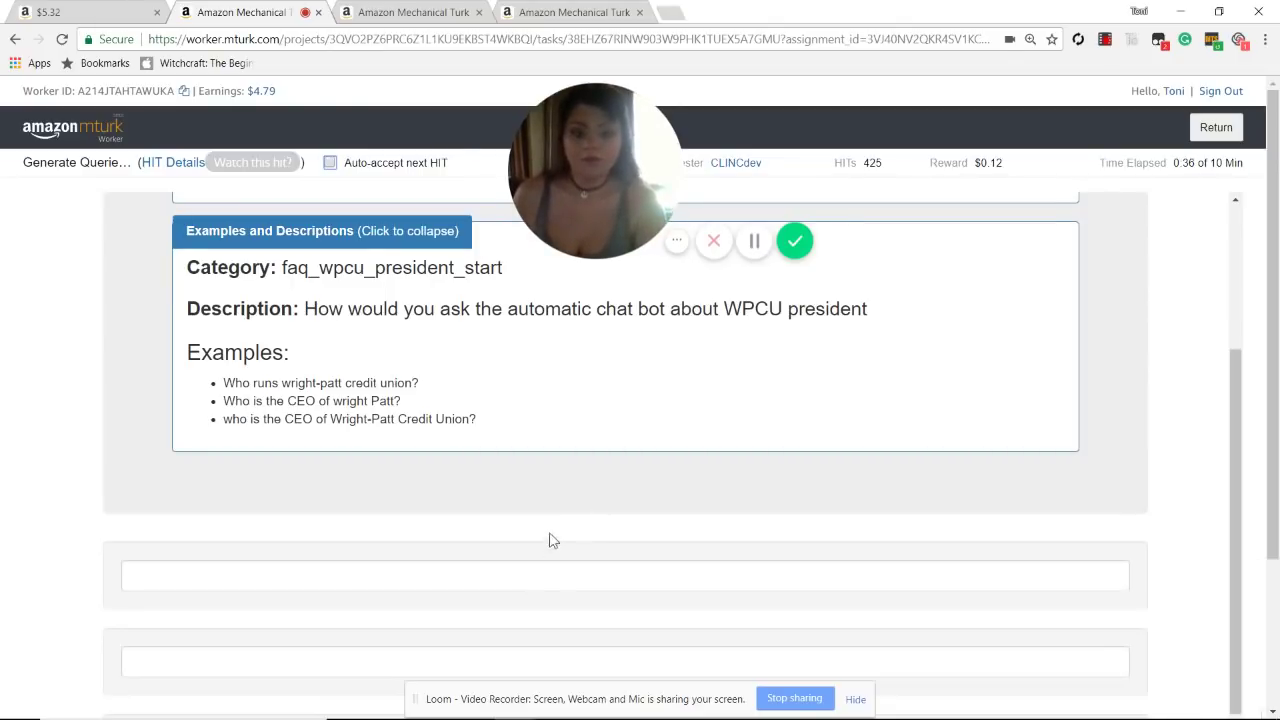
left_click(542, 579)
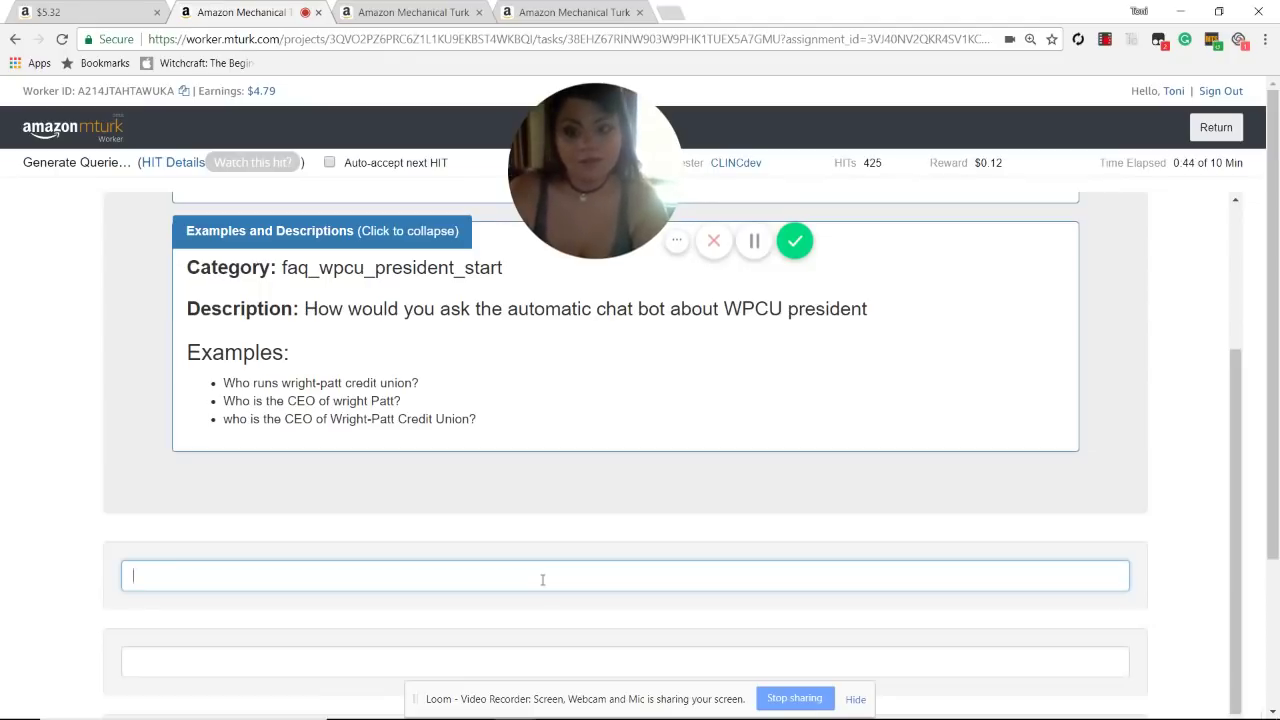
type("Oud")
key("BackSpace")
key("BackSpace")
key("BackSpace")
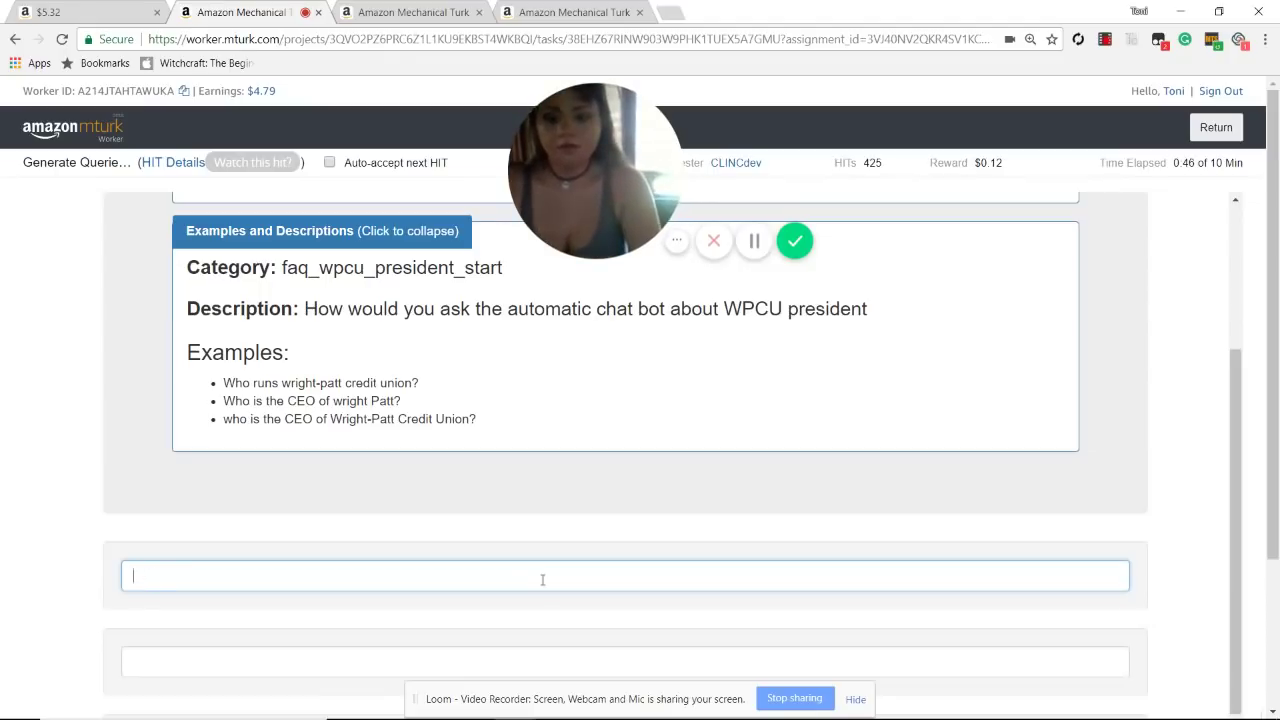
type("oud")
key("BackSpace")
key("BackSpace")
key("BackSpace")
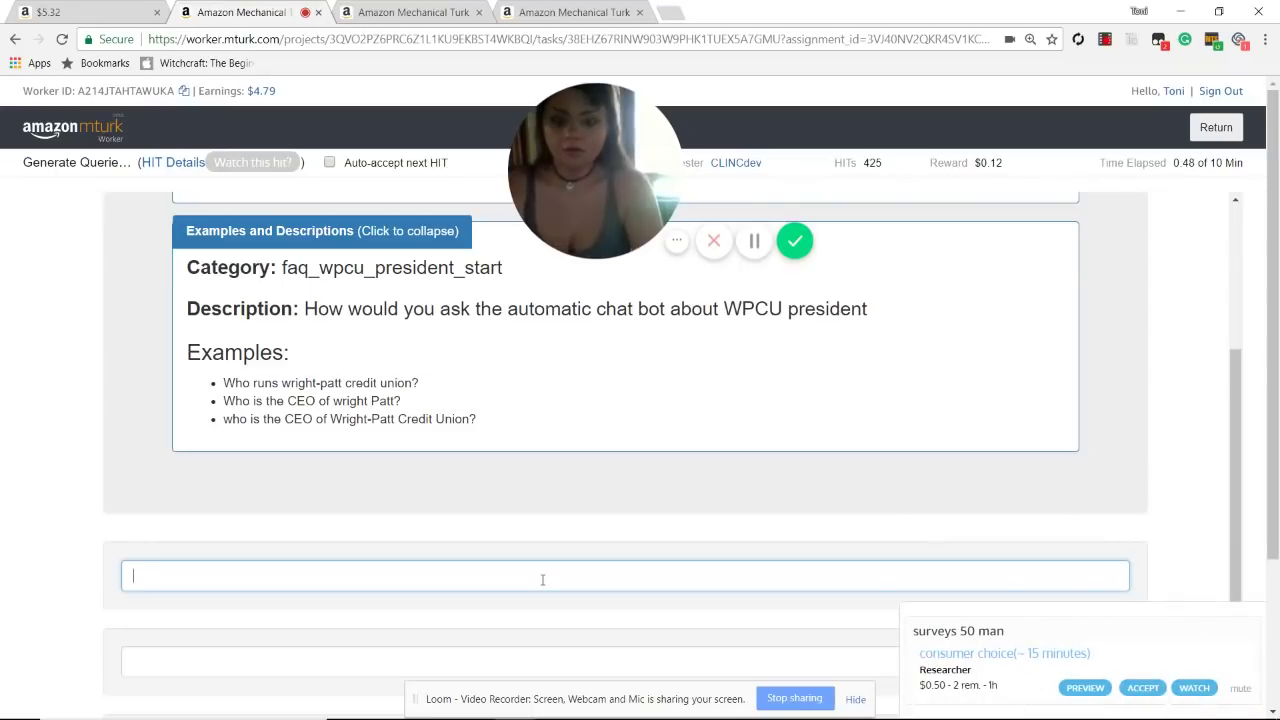
type("Could")
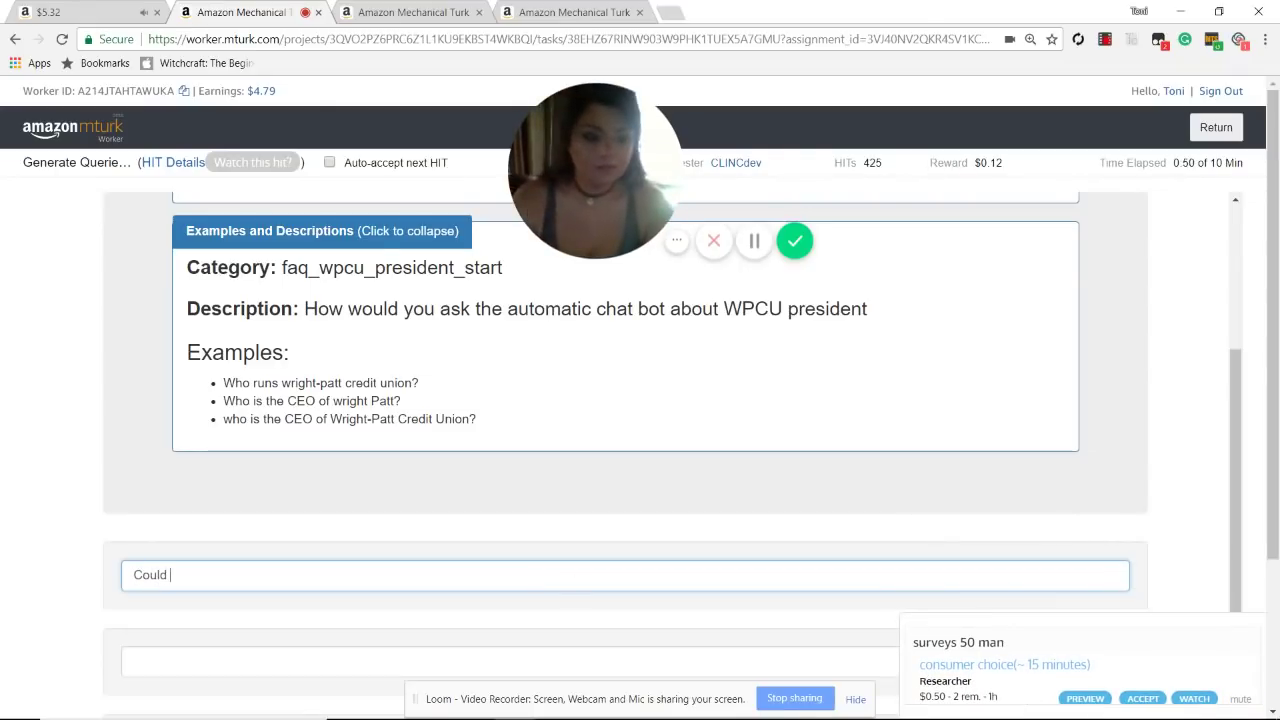
Step: Accept the "consumer choice(~ 15 minutes)" HIT from the watcher alert in a new tab and close that tab
right_click(1134, 706)
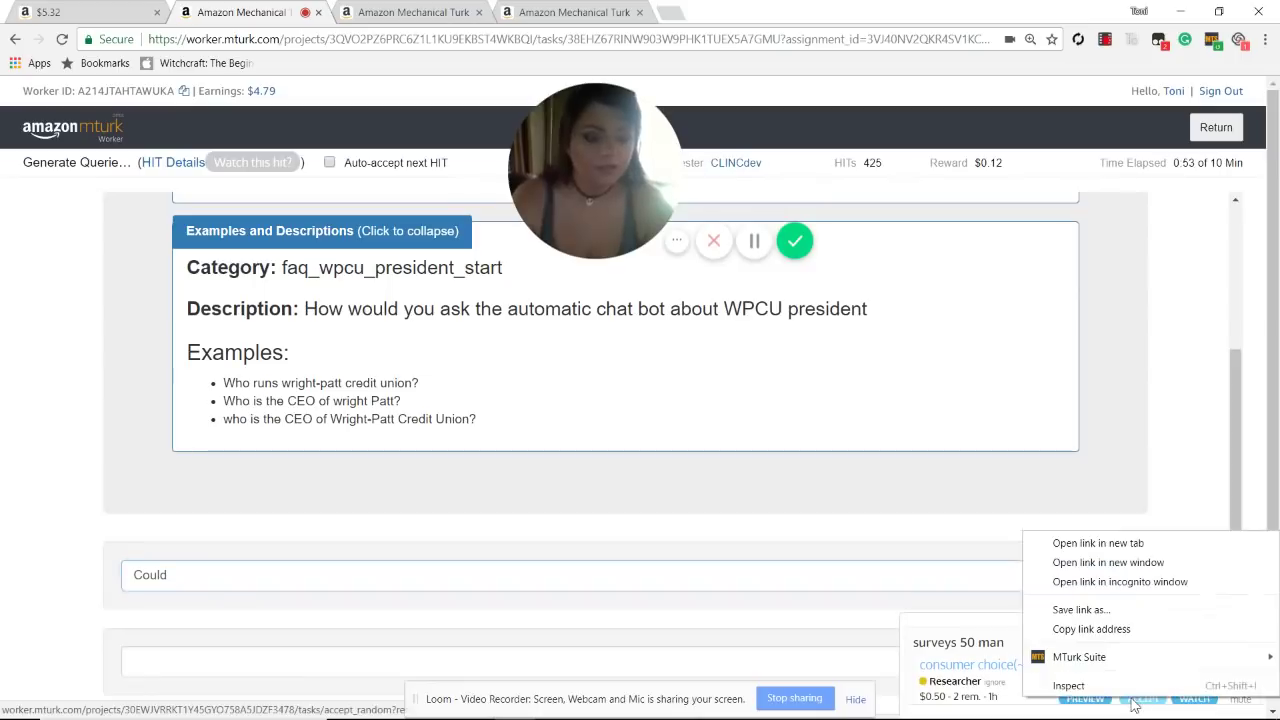
left_click(1134, 541)
left_click(410, 12)
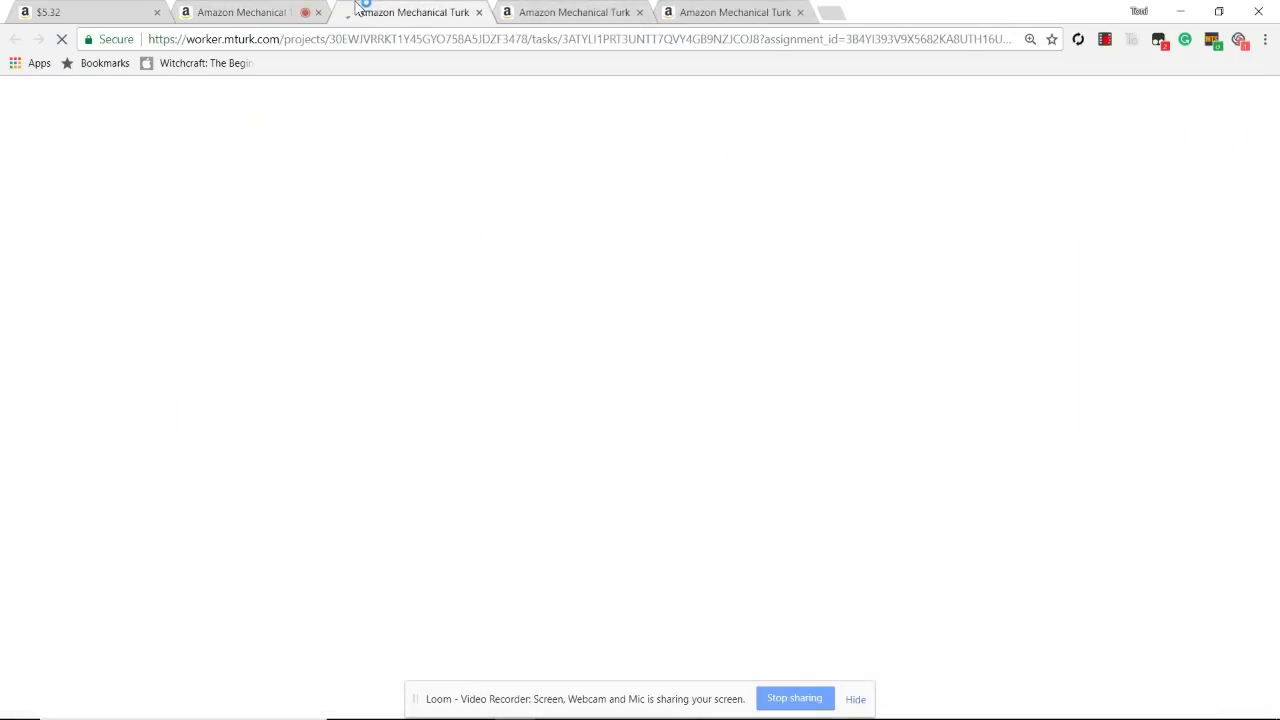
left_click(479, 13)
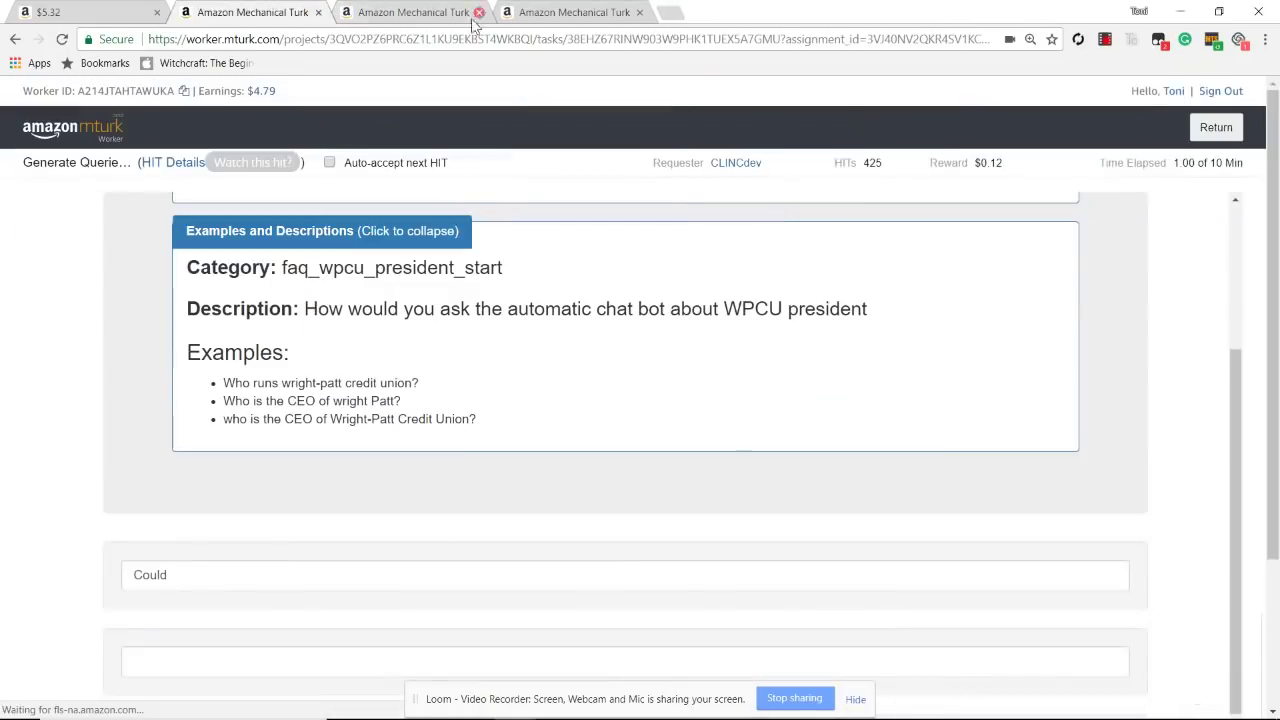
Step: Complete the first query as "Could you tell me more more about WPCU hierarchy?", correcting the last word's spelling, and submit the HIT
left_click(343, 571)
type("you tell me m")
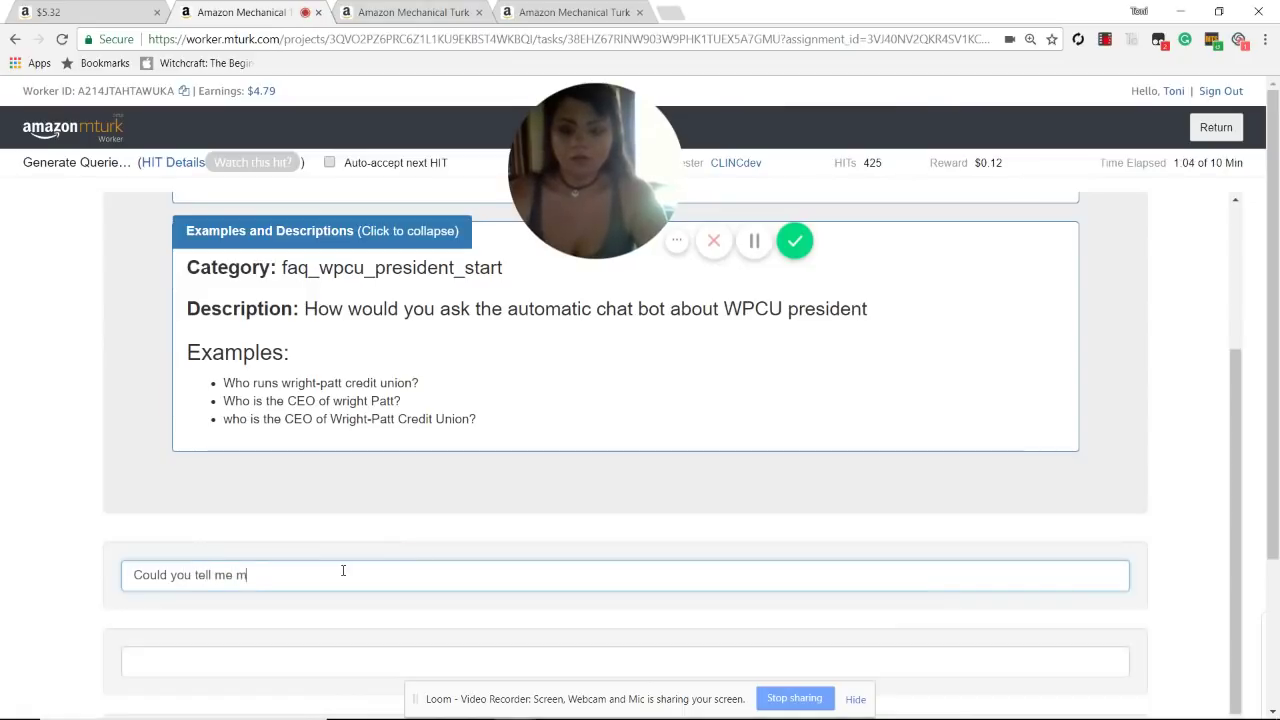
type("ore more about ")
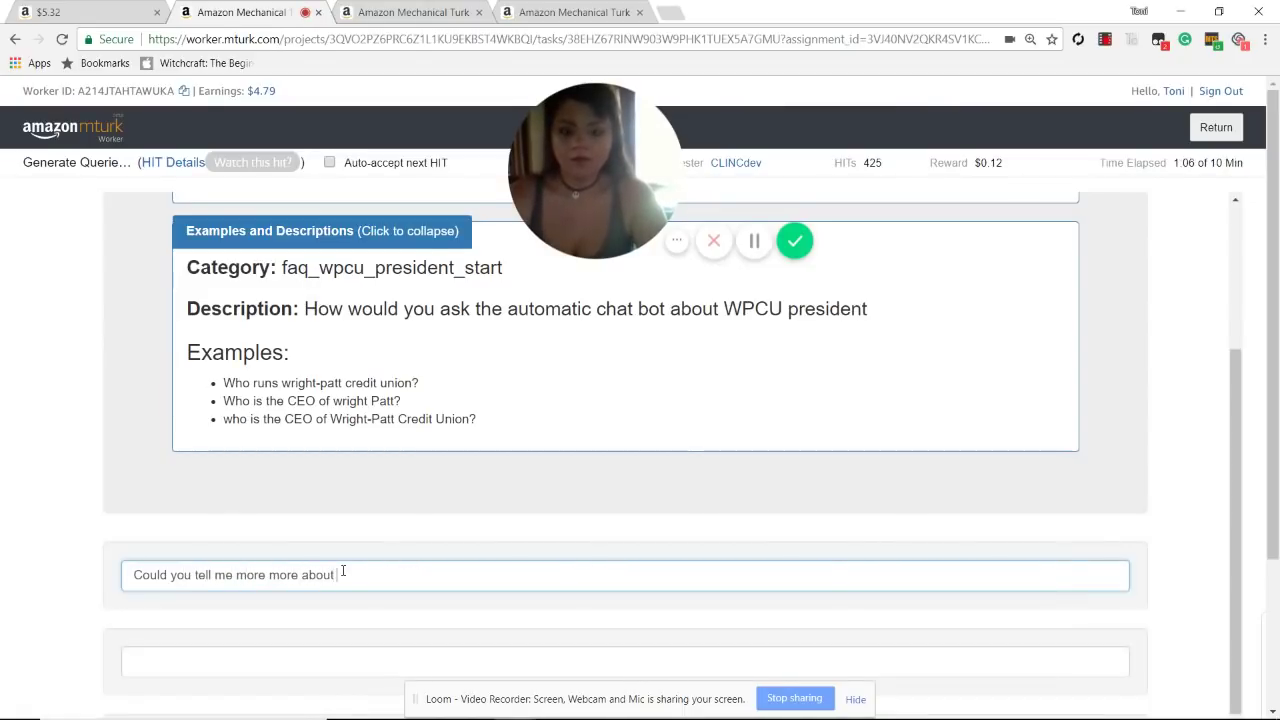
type("WPCU hiarchy")
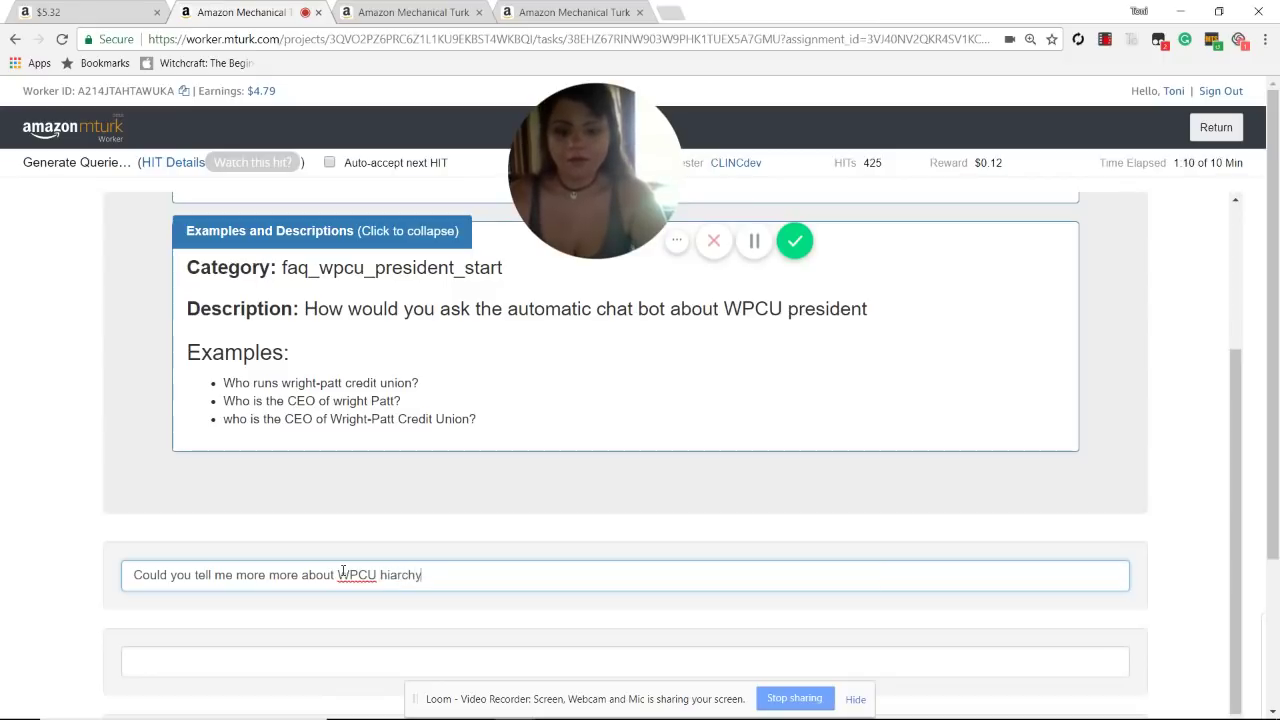
type("?")
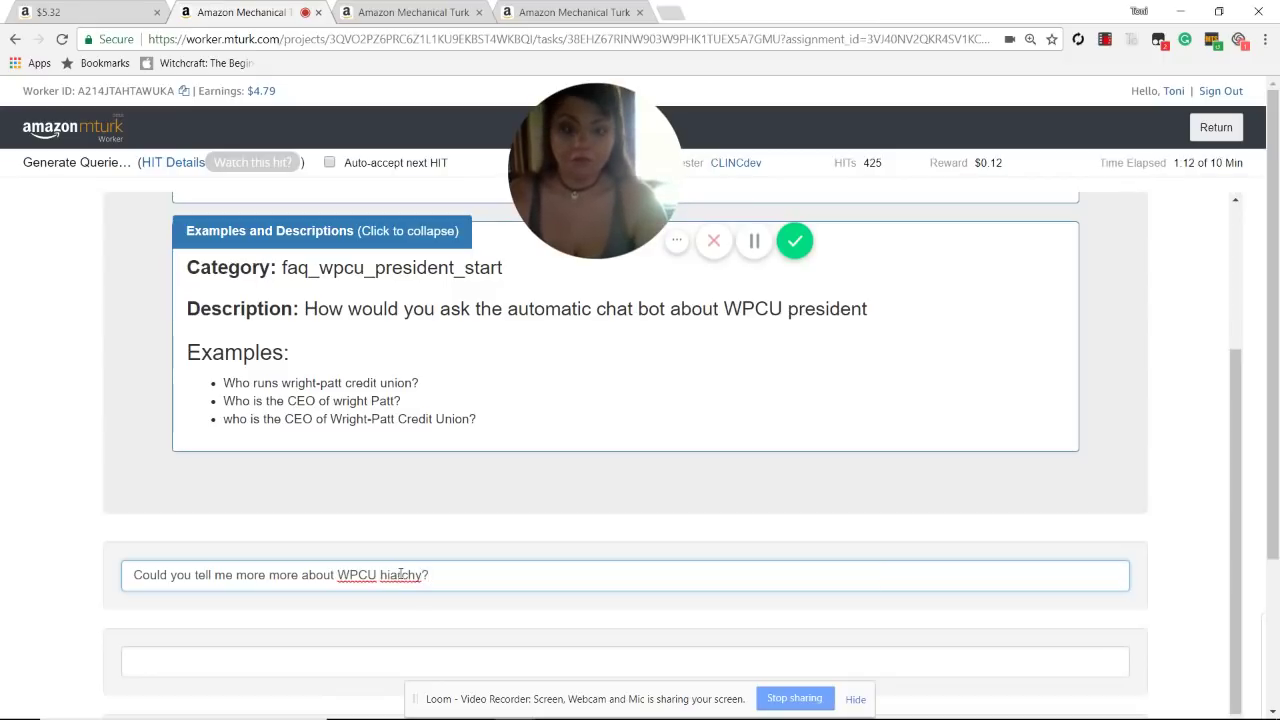
right_click(400, 575)
left_click(471, 370)
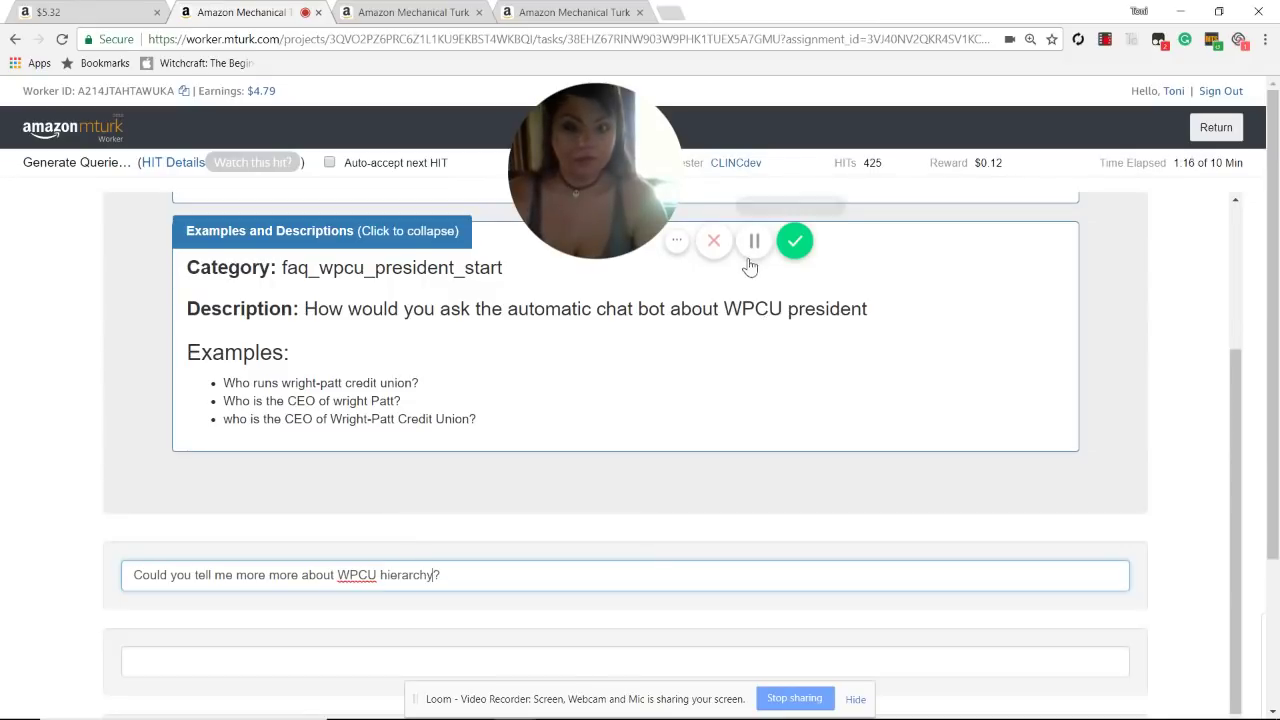
key("Return")
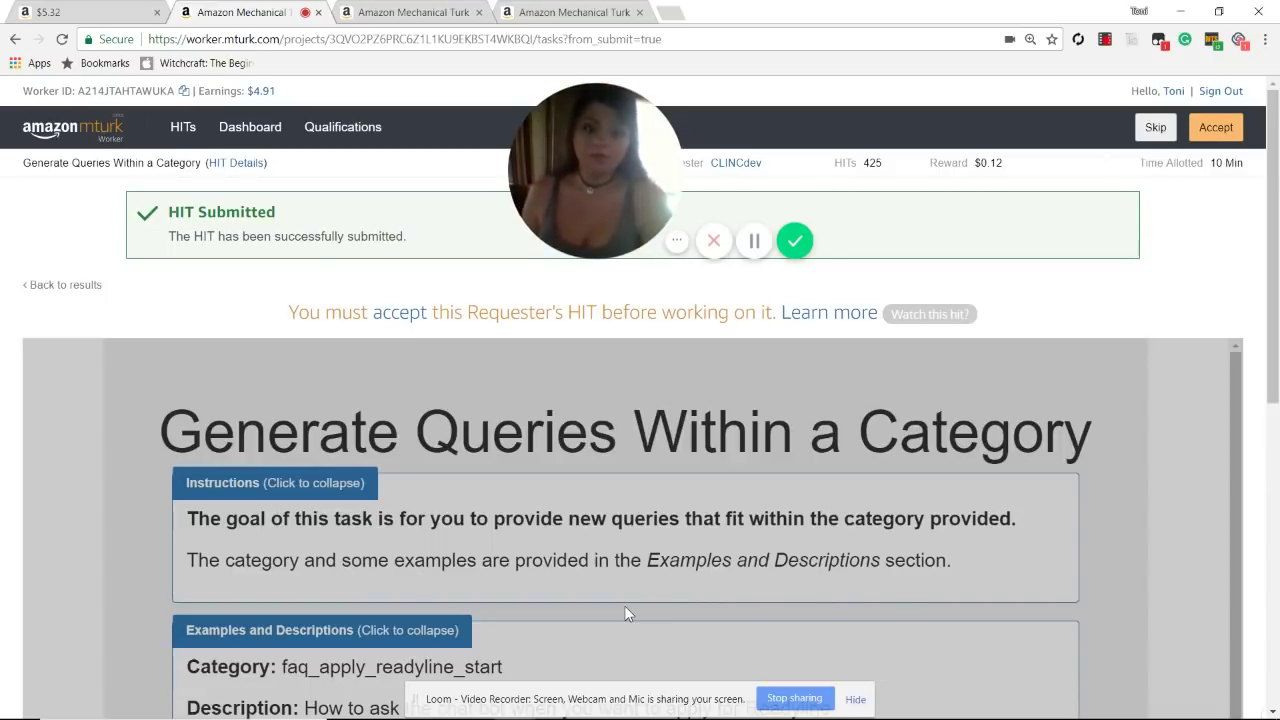
Step: Open the queue of accepted HITs and go to the "Decision making research" HIT to work on it
mouse_move(582, 170)
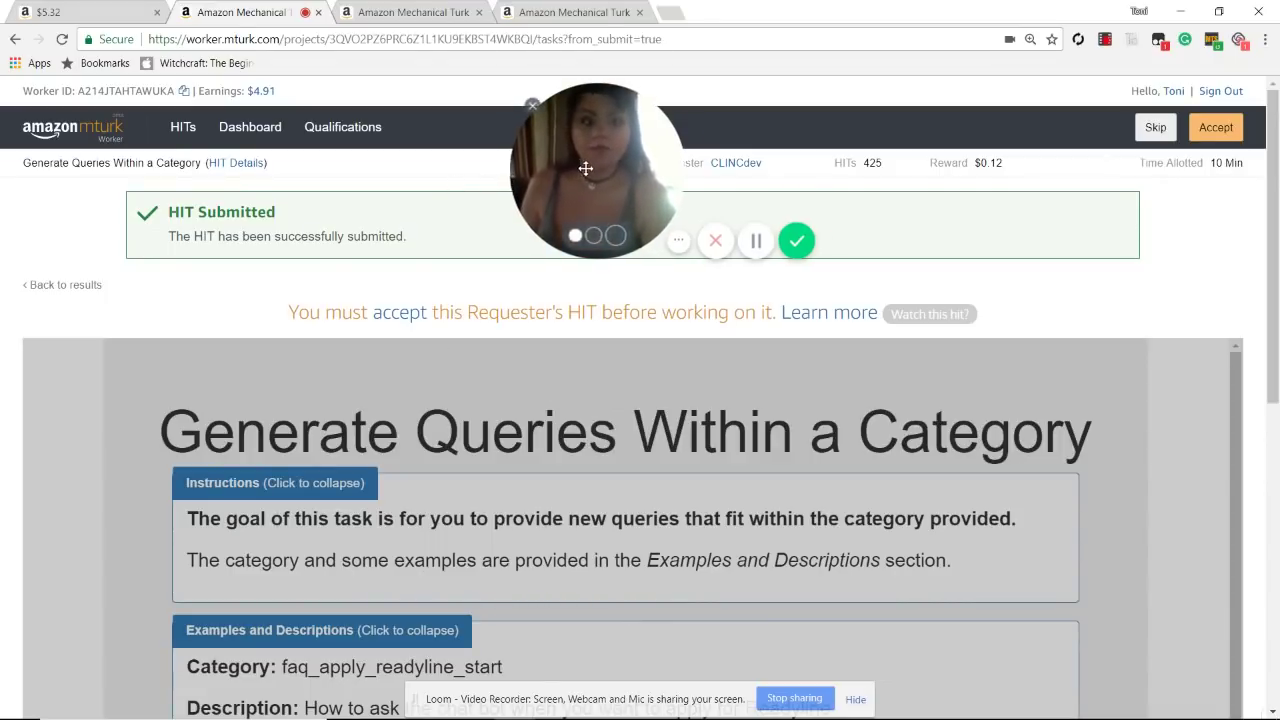
left_click_drag(586, 168, 739, 141)
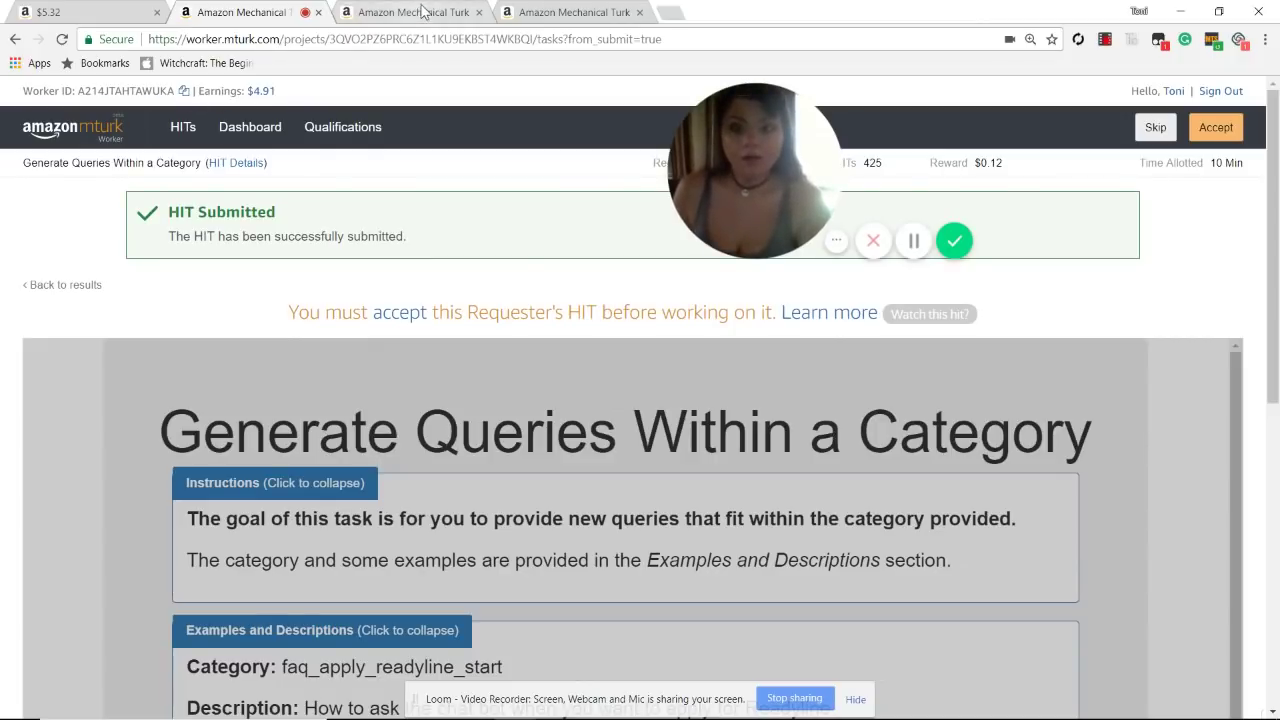
left_click(418, 12)
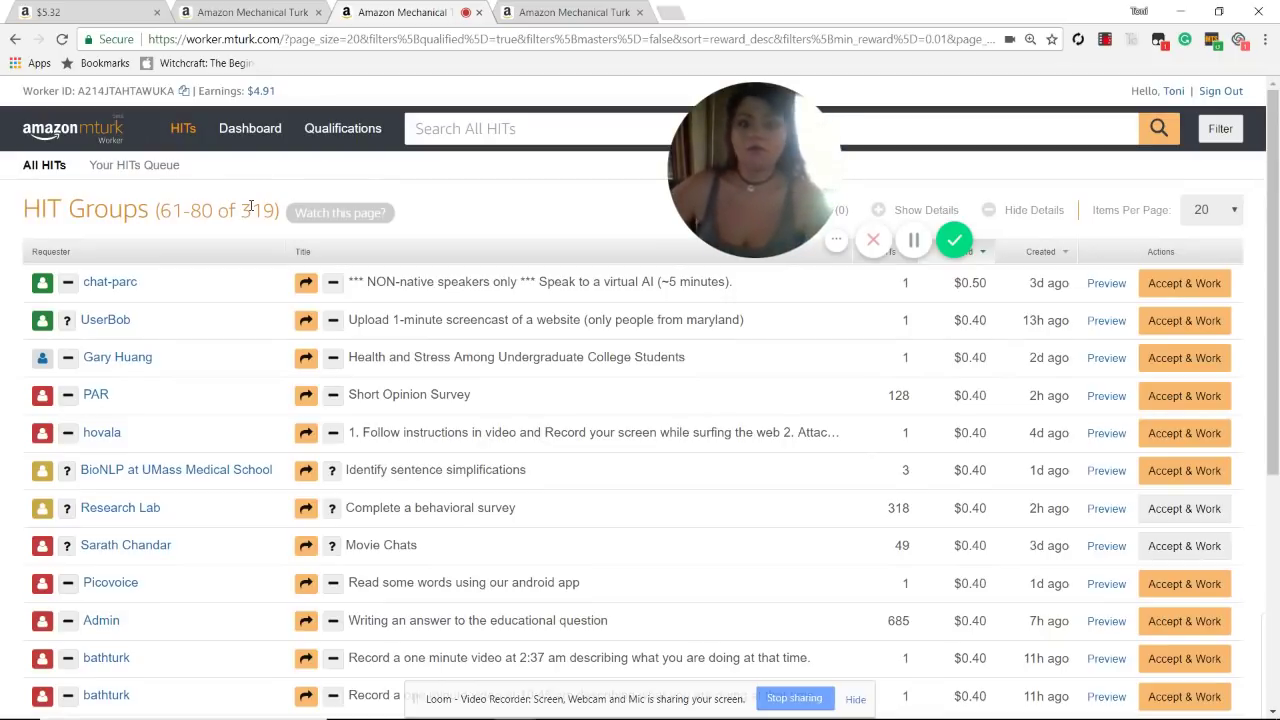
left_click(140, 164)
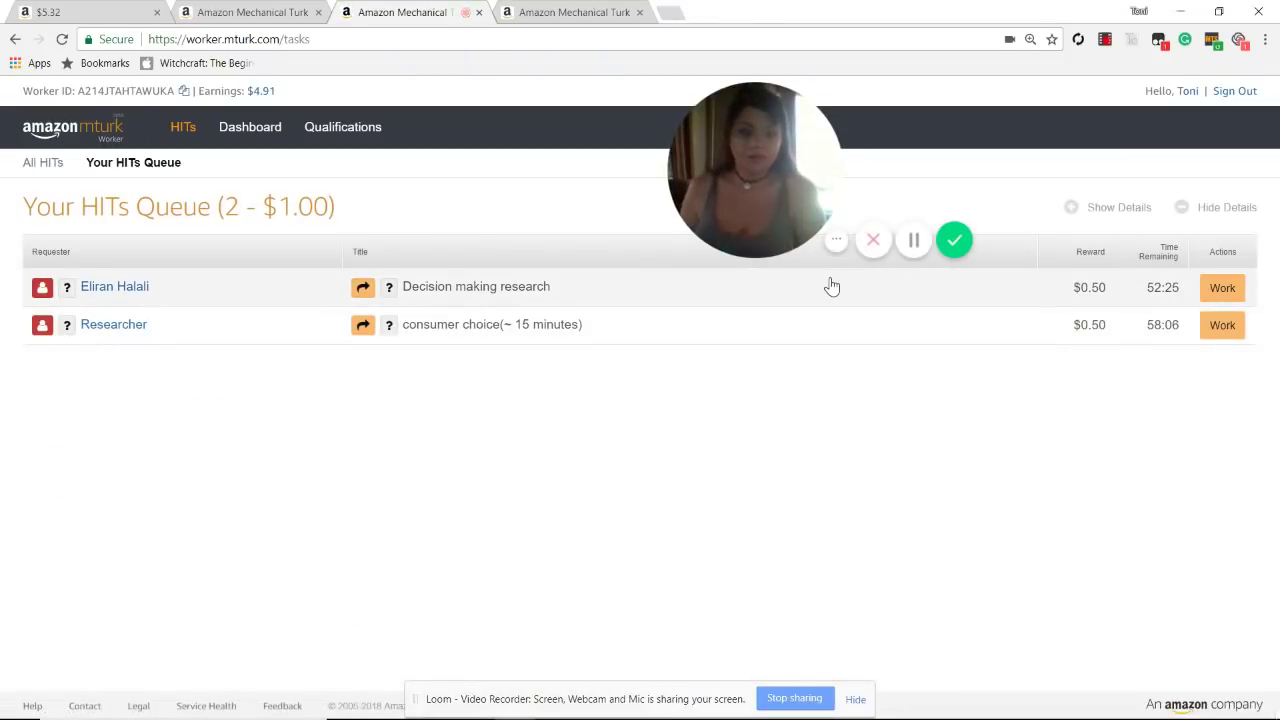
left_click(1237, 296)
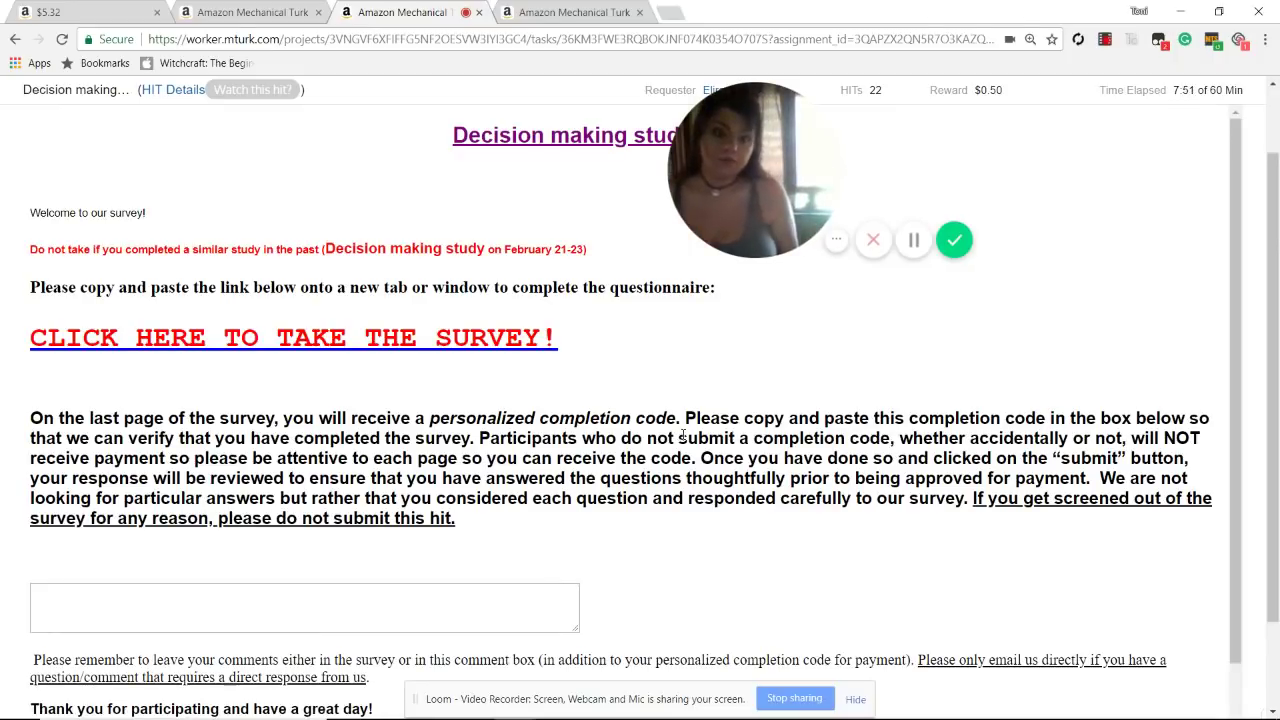
right_click(455, 340)
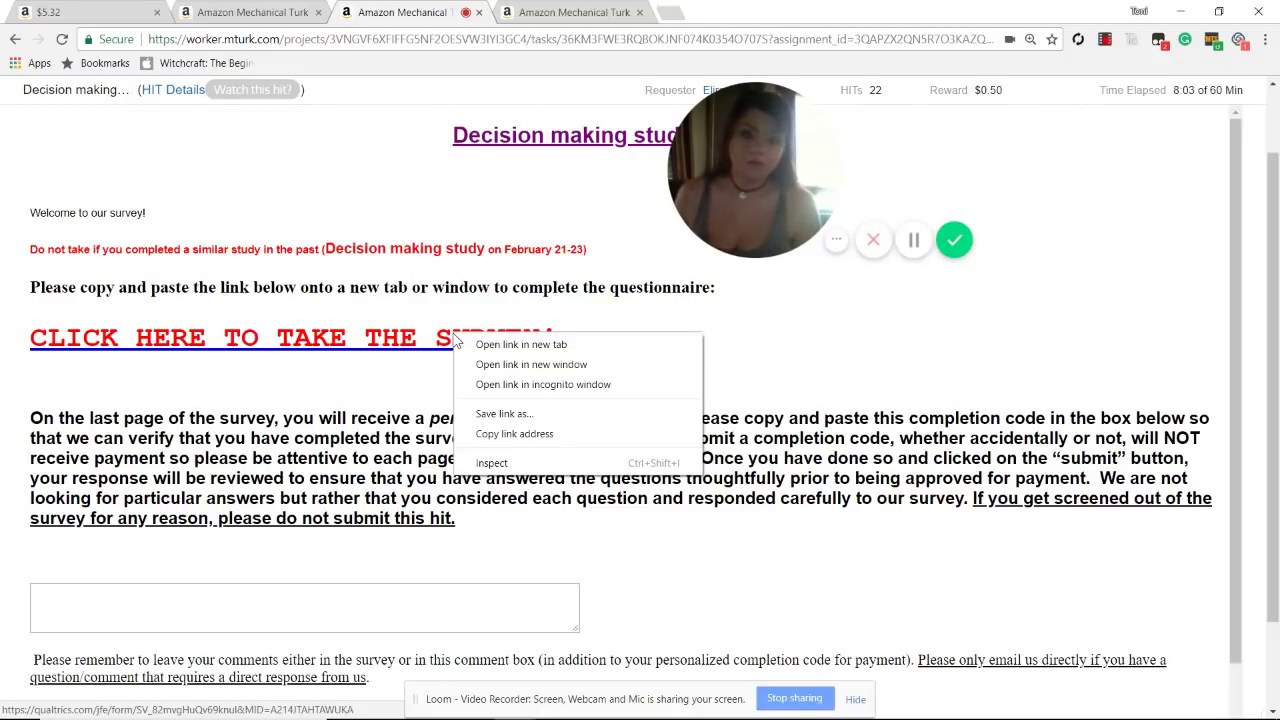
left_click(898, 364)
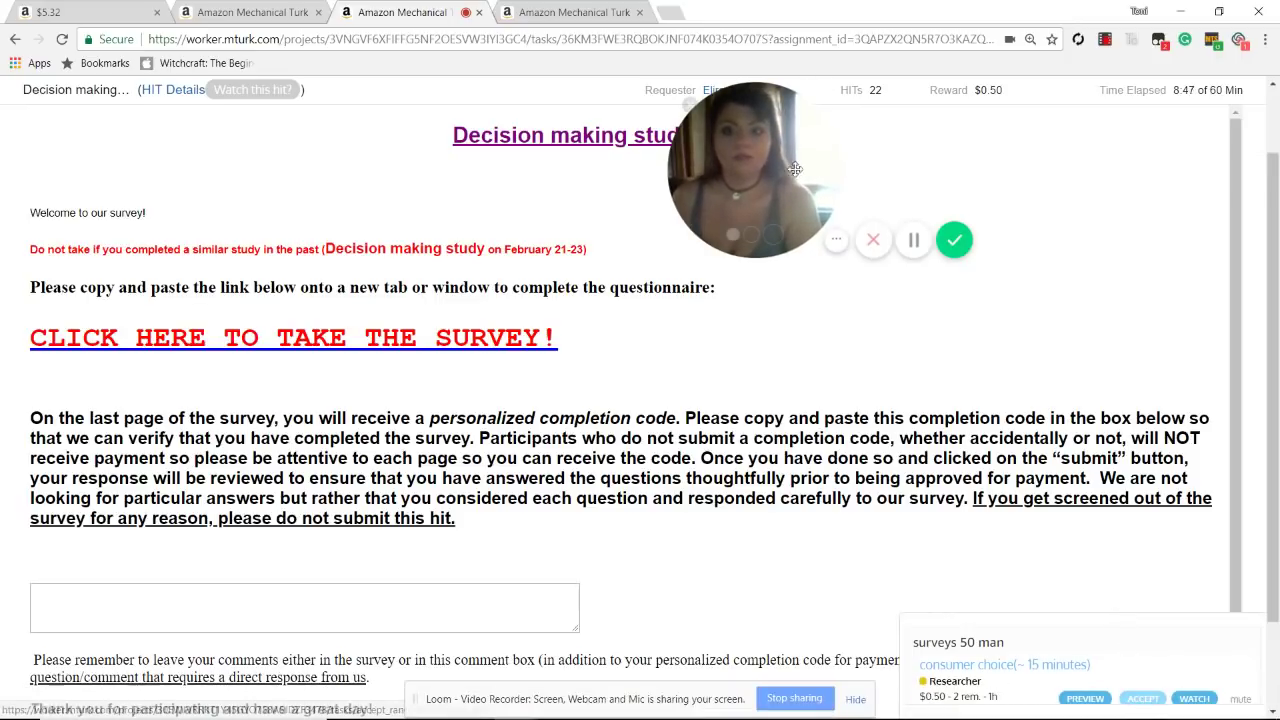
left_click(553, 12)
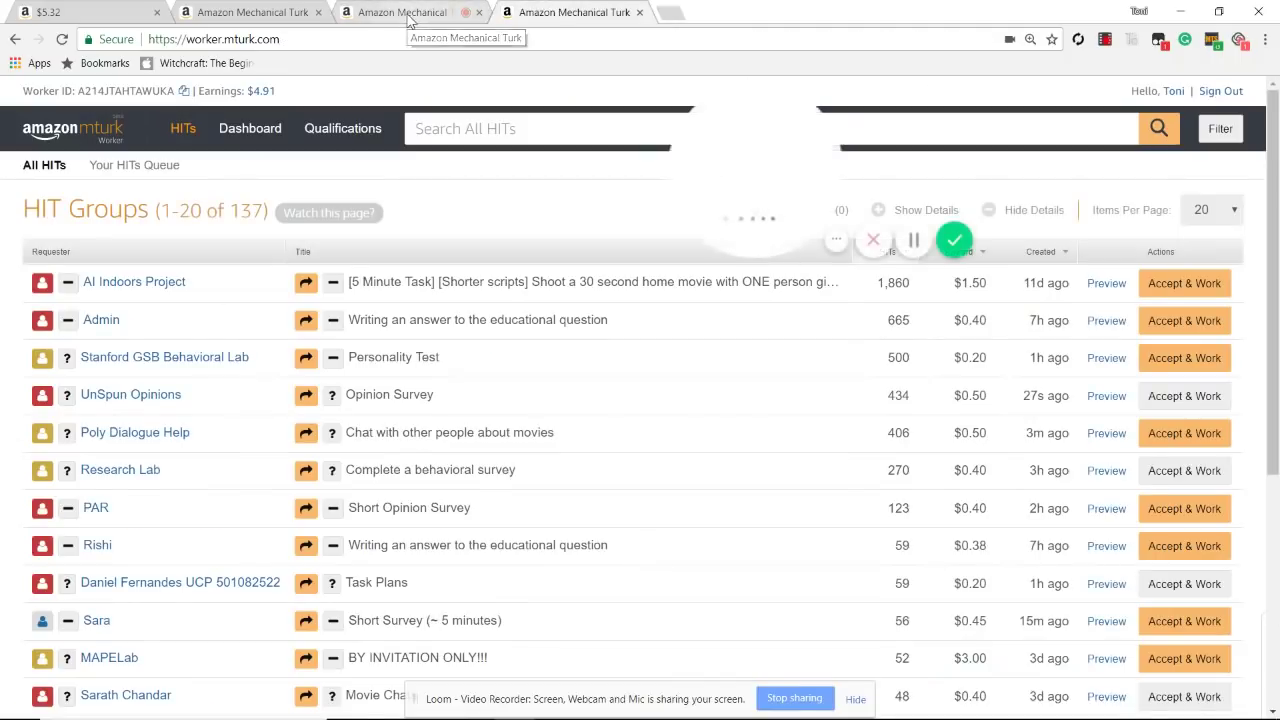
left_click(420, 12)
Step: Leave the decision making study page and return to the list of all available HITs
scroll(308, 203, "up", 2)
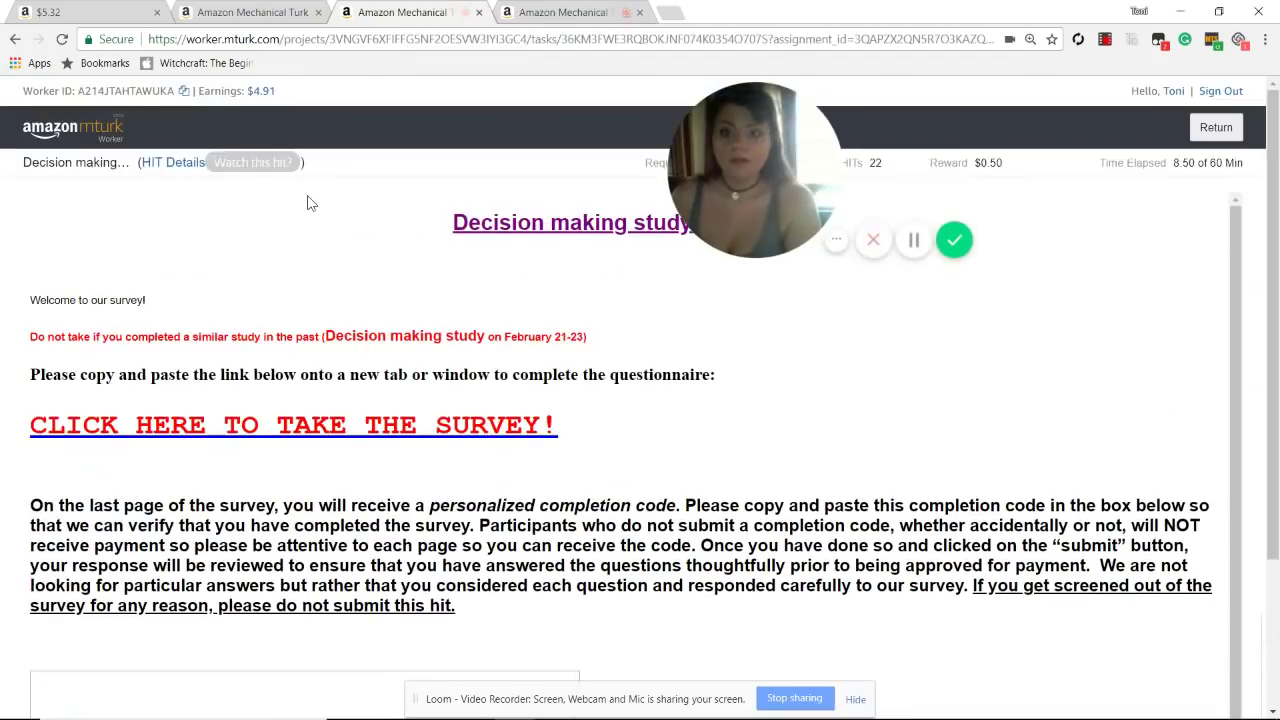
left_click(76, 132)
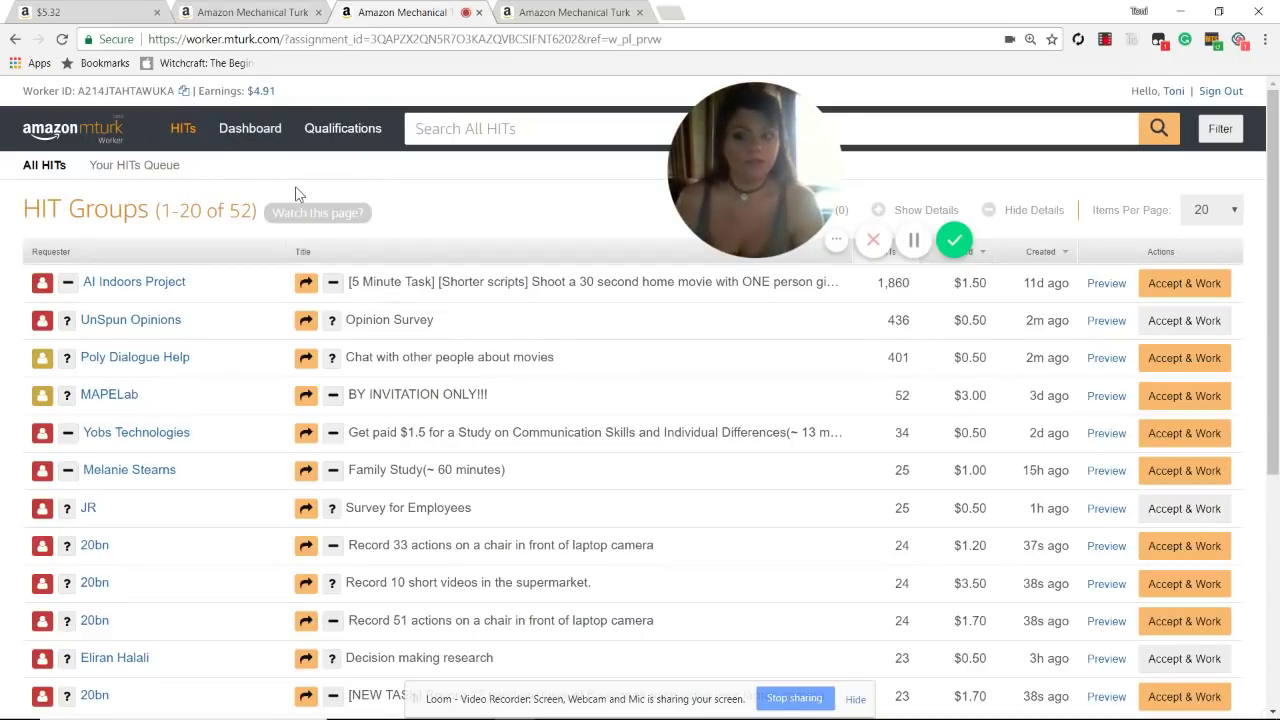
Step: Filter the HITs by reward amount, highest first, with a minimum pay of $0.01
left_click(1234, 134)
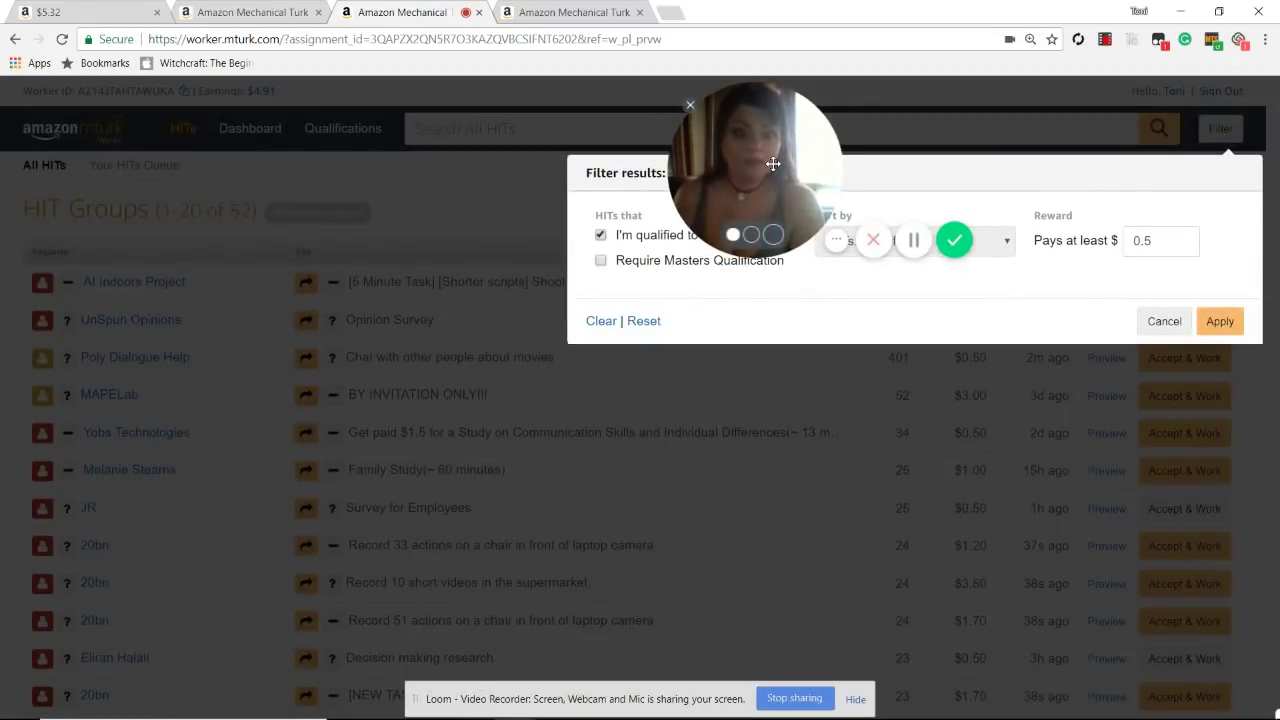
left_click_drag(771, 164, 402, 128)
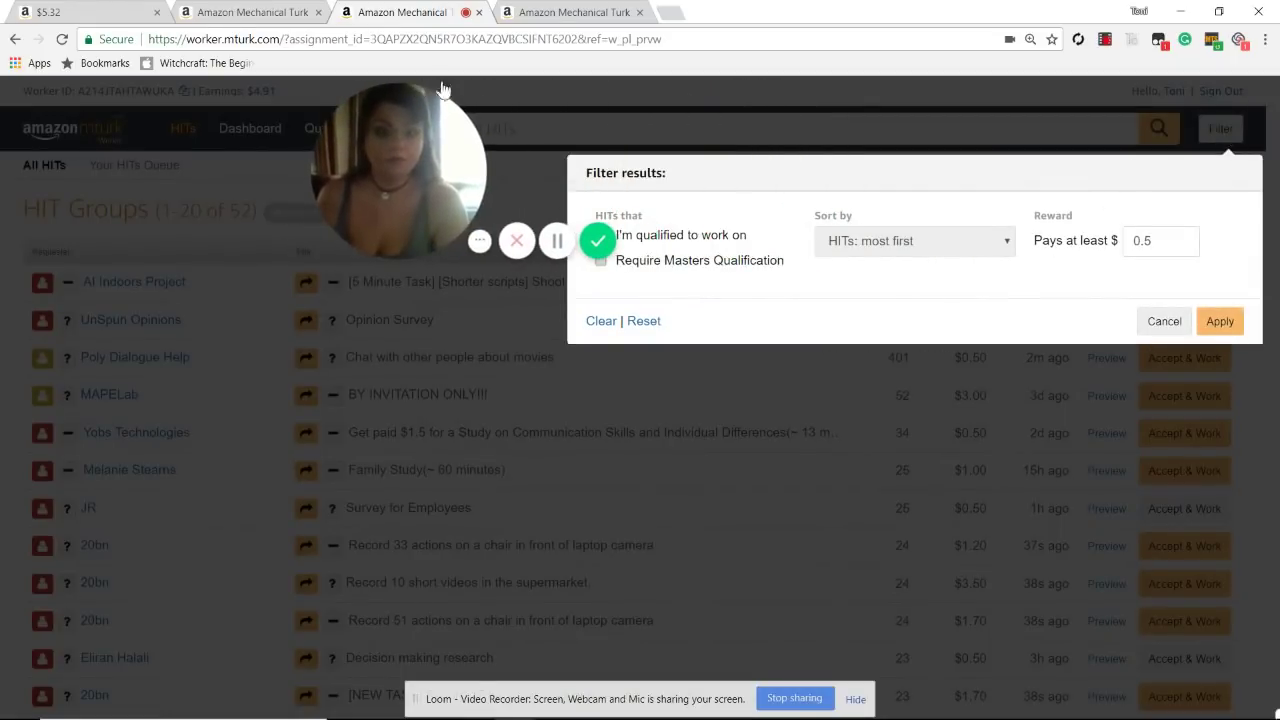
left_click(959, 240)
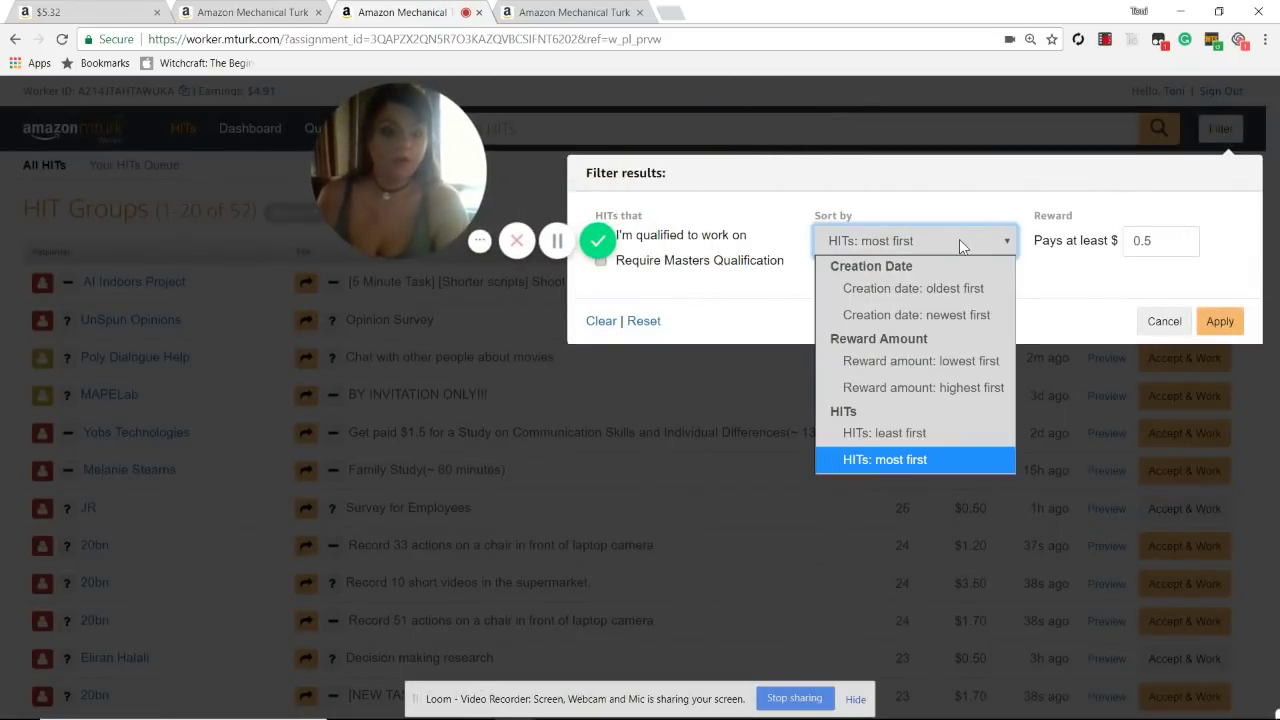
left_click(944, 386)
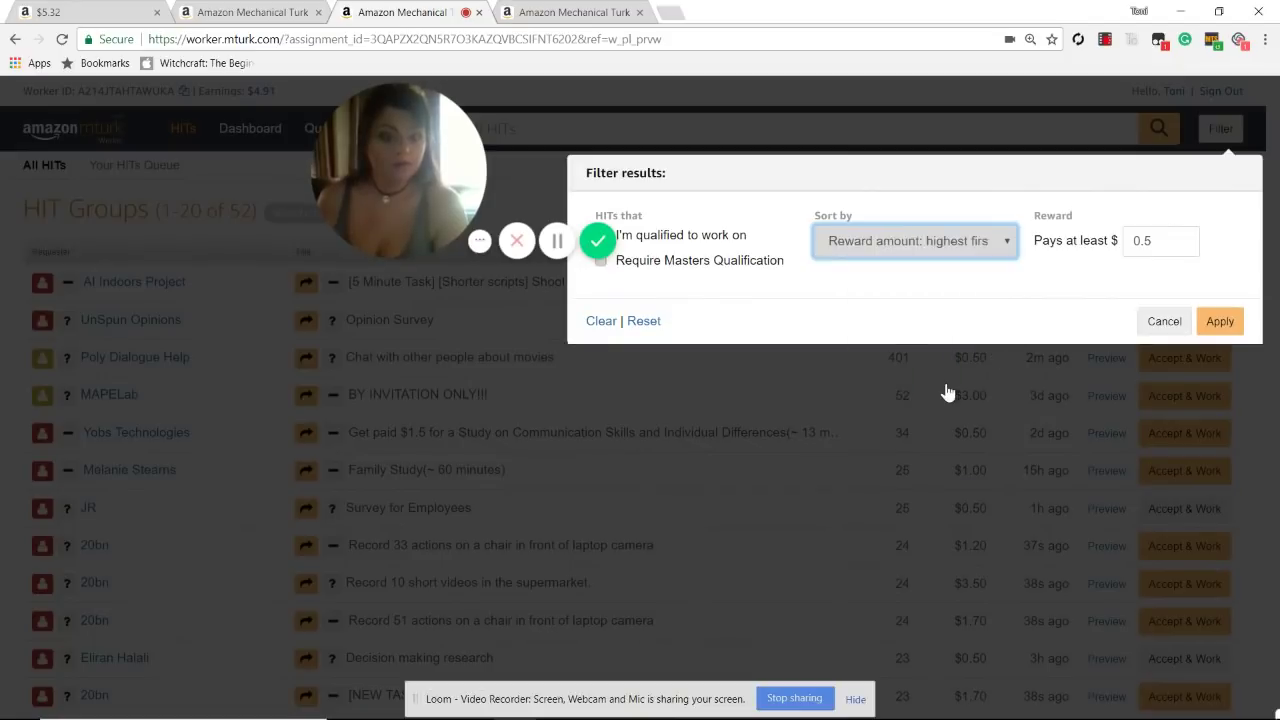
left_click(1158, 240)
key("BackSpace")
type("01")
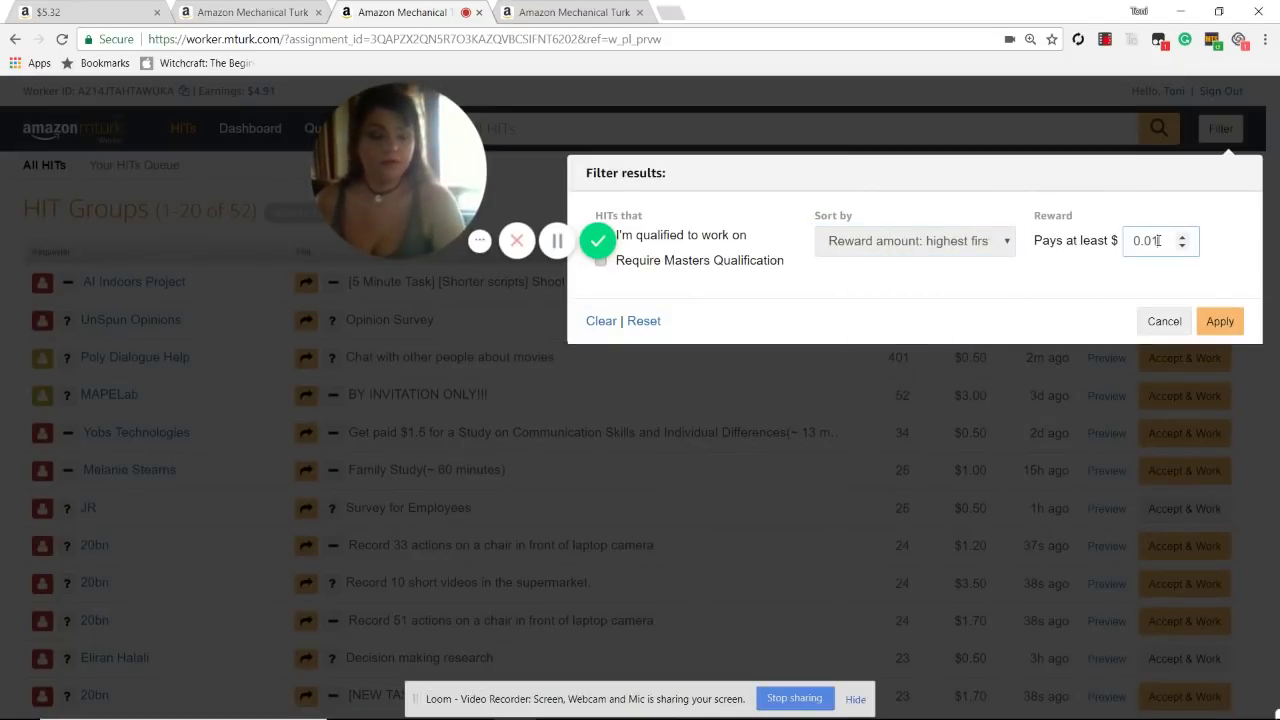
left_click(1220, 321)
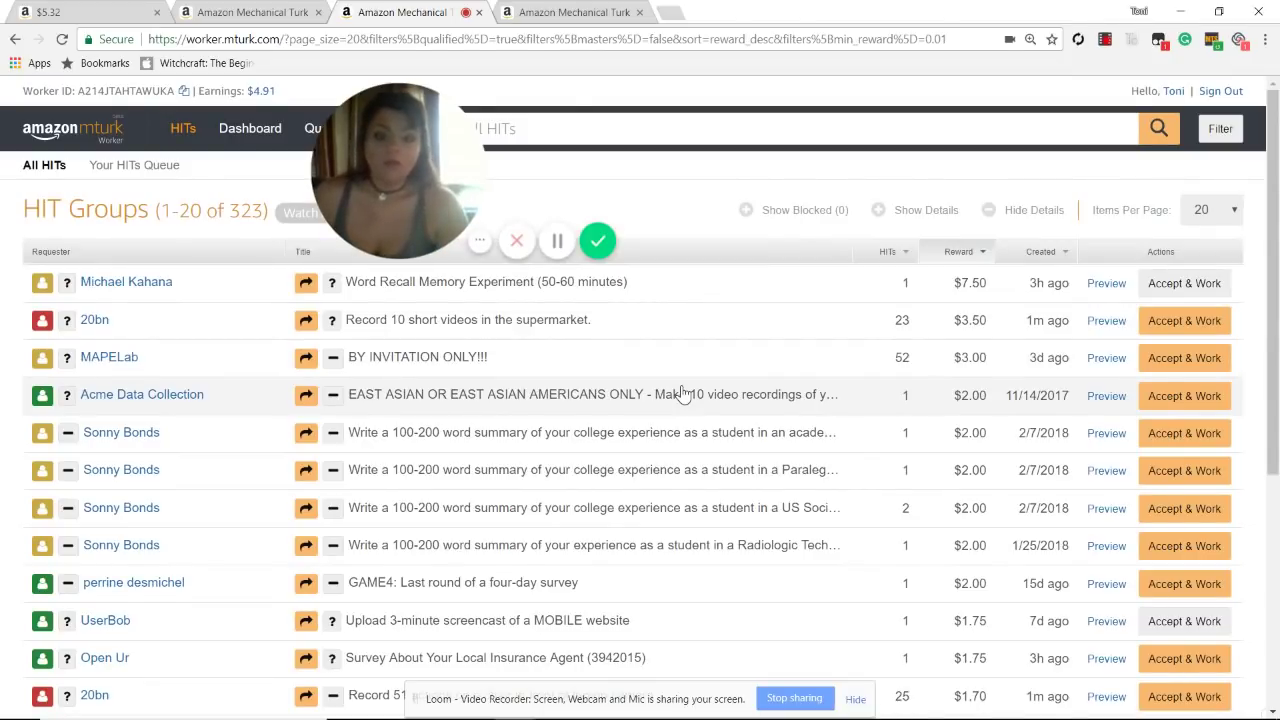
Step: Look through the first page of filtered HITs and go to page 2 of the results
scroll(683, 394, "down", 3)
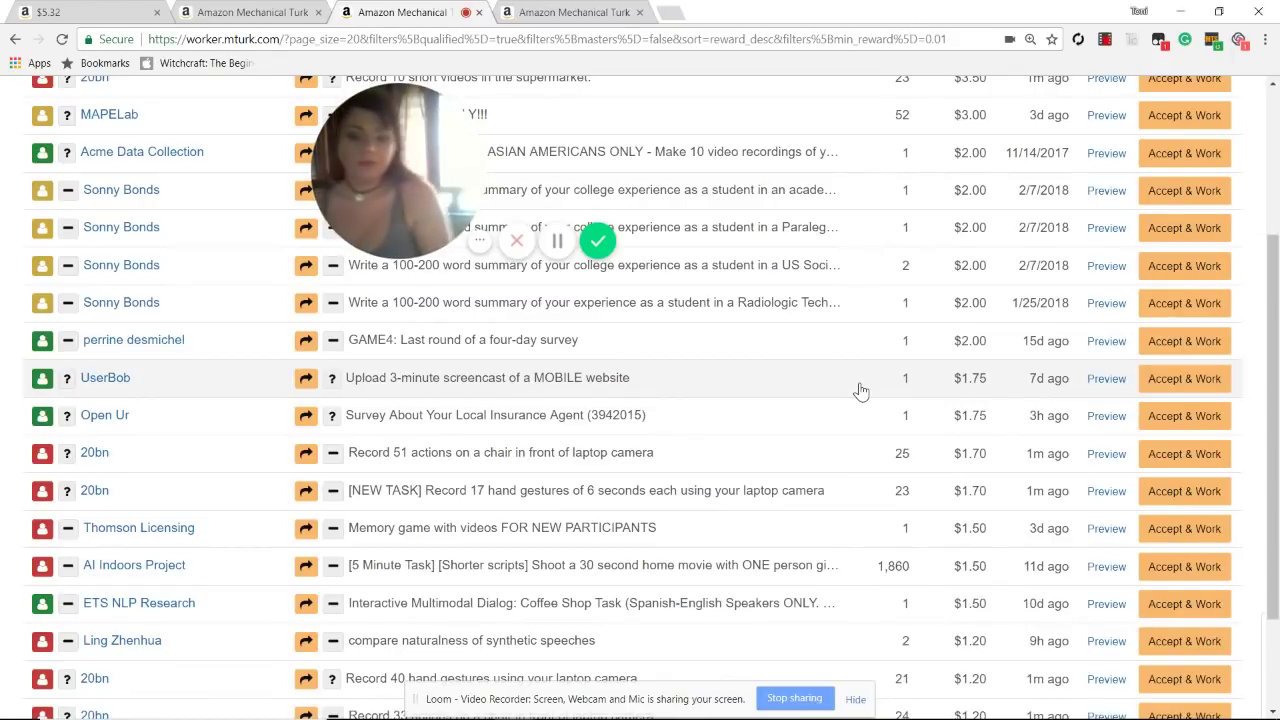
scroll(784, 523, "down", 2)
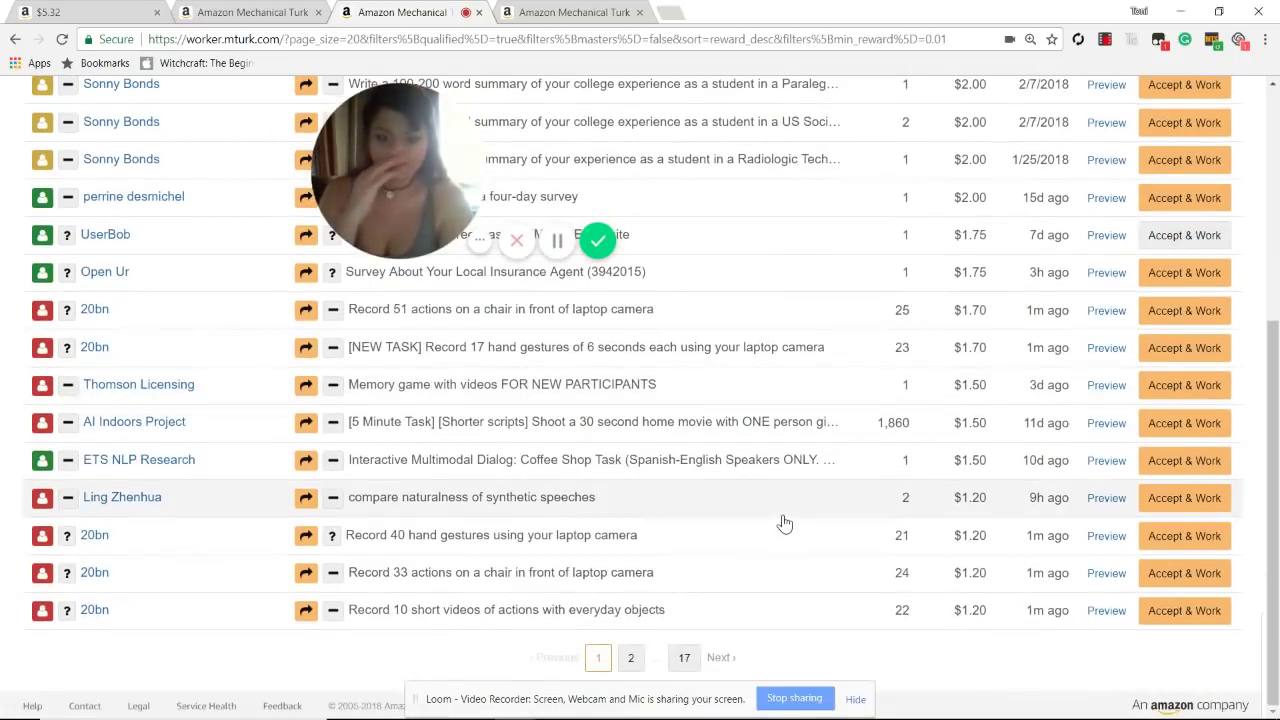
left_click(633, 658)
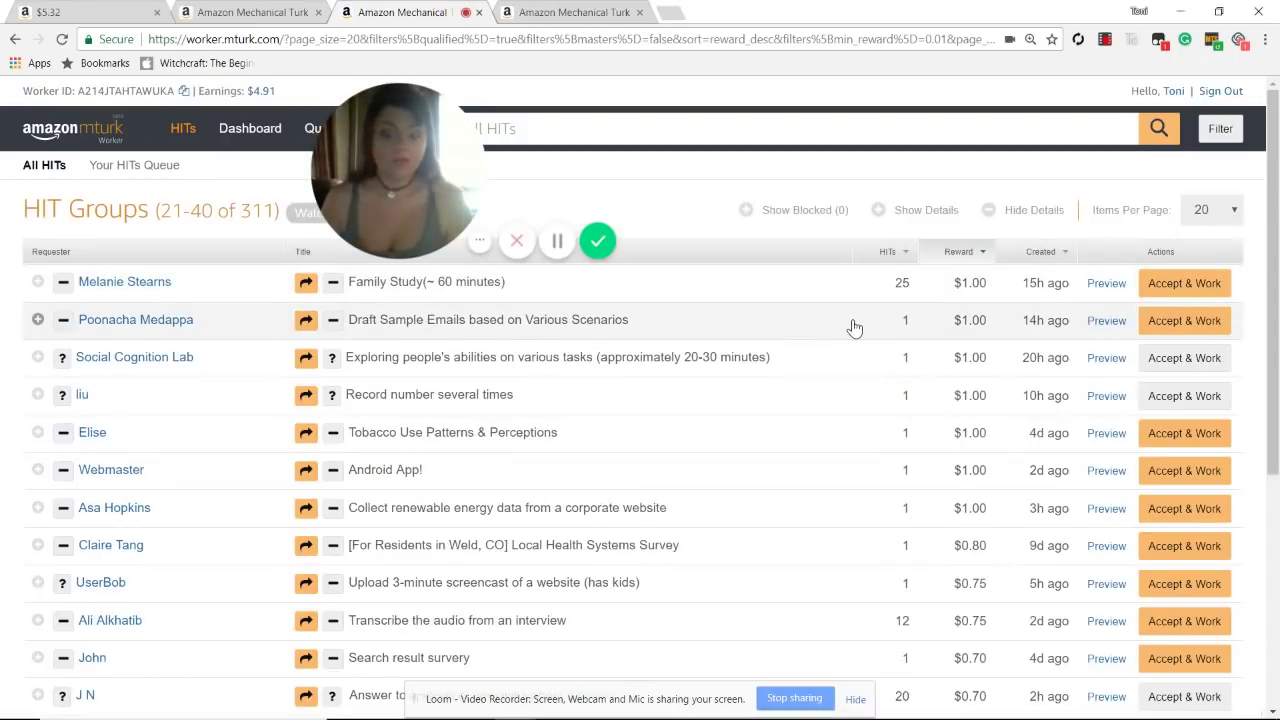
Step: Review the current filter settings and close them without applying any change
left_click(1228, 128)
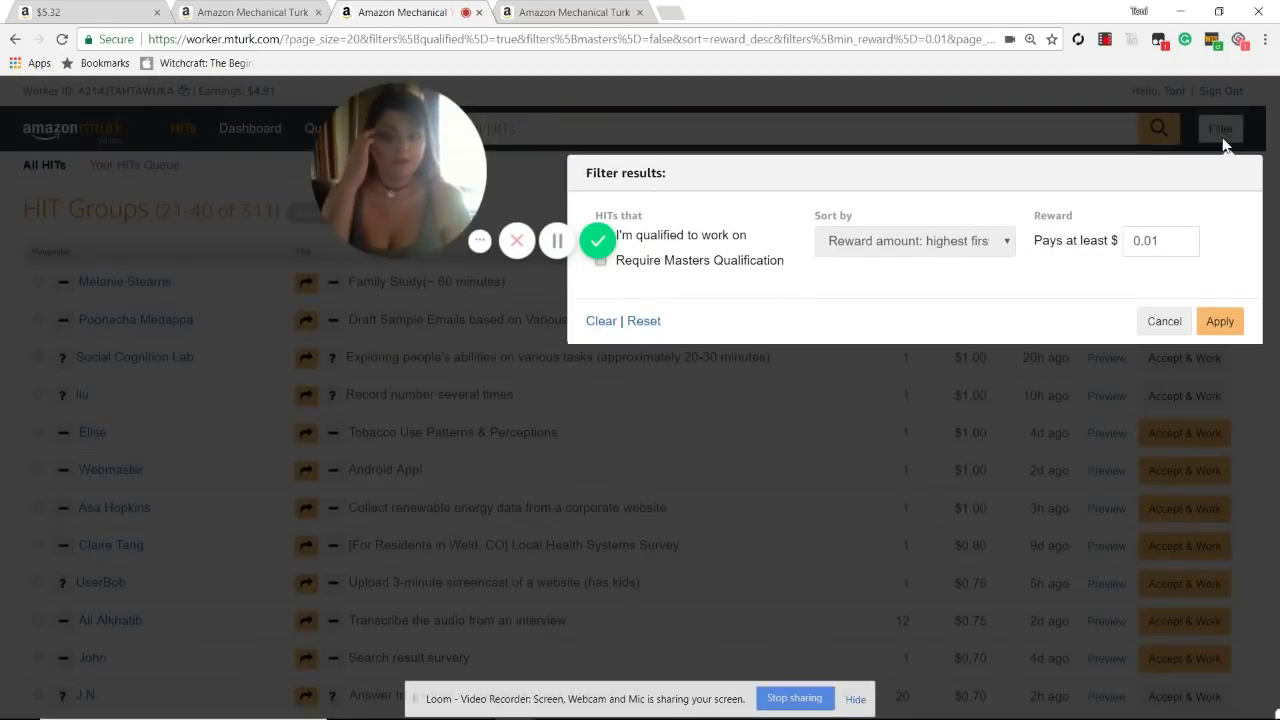
left_click_drag(423, 175, 332, 172)
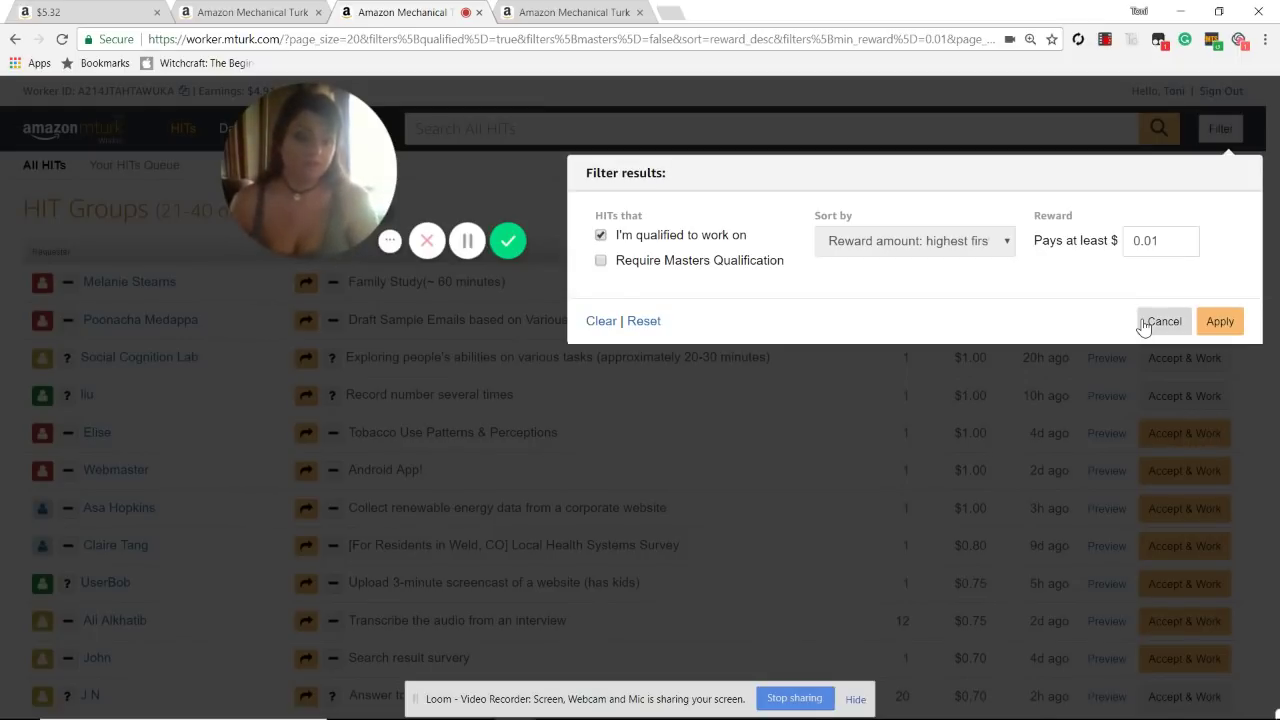
left_click(1175, 324)
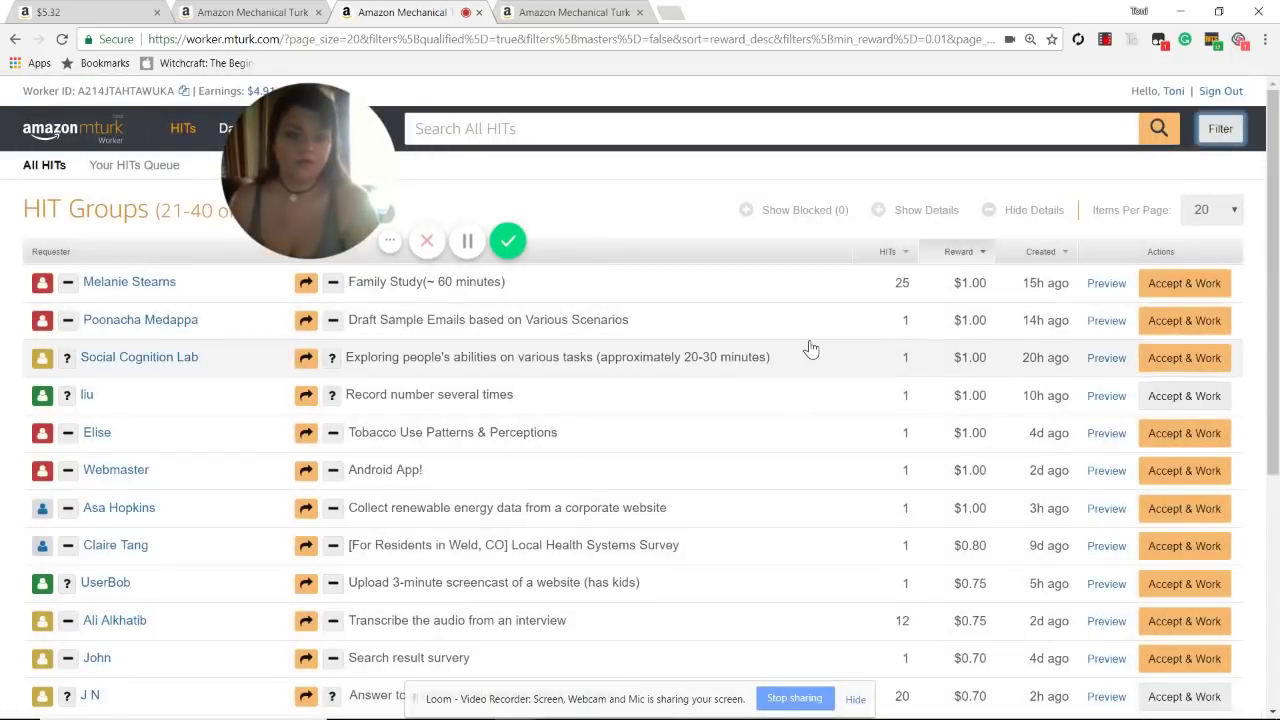
mouse_move(40, 286)
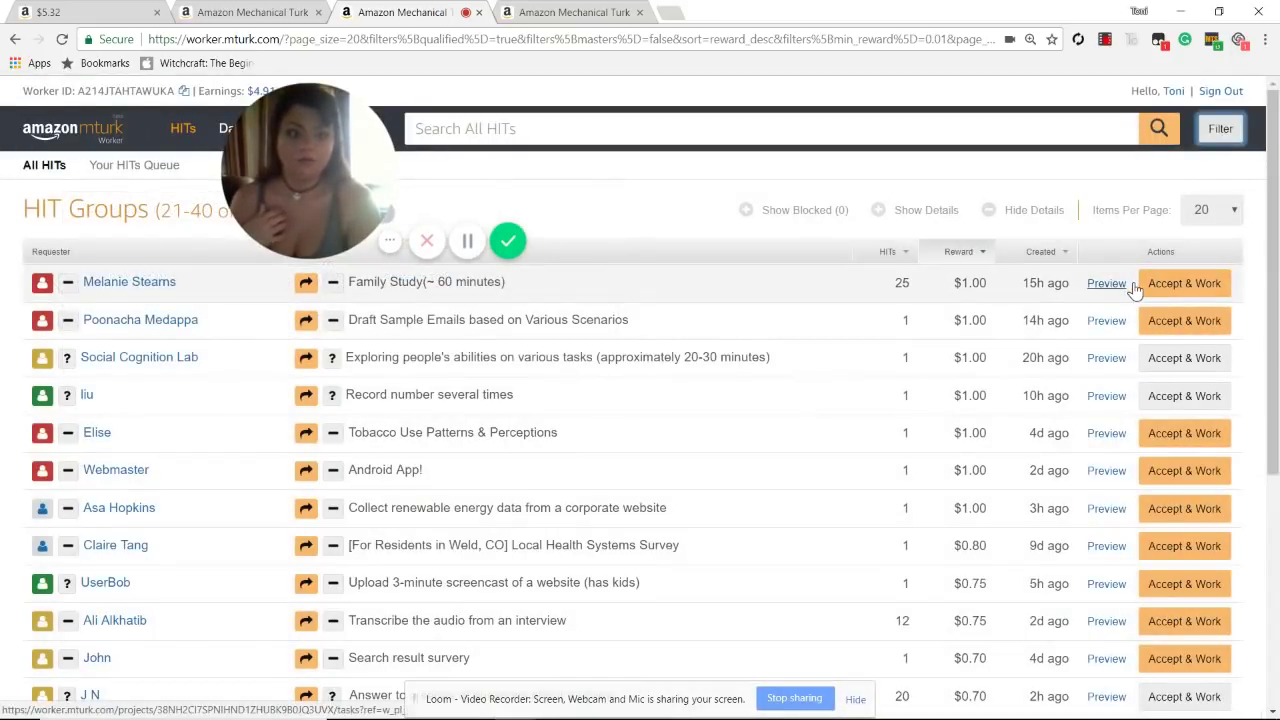
right_click(1178, 288)
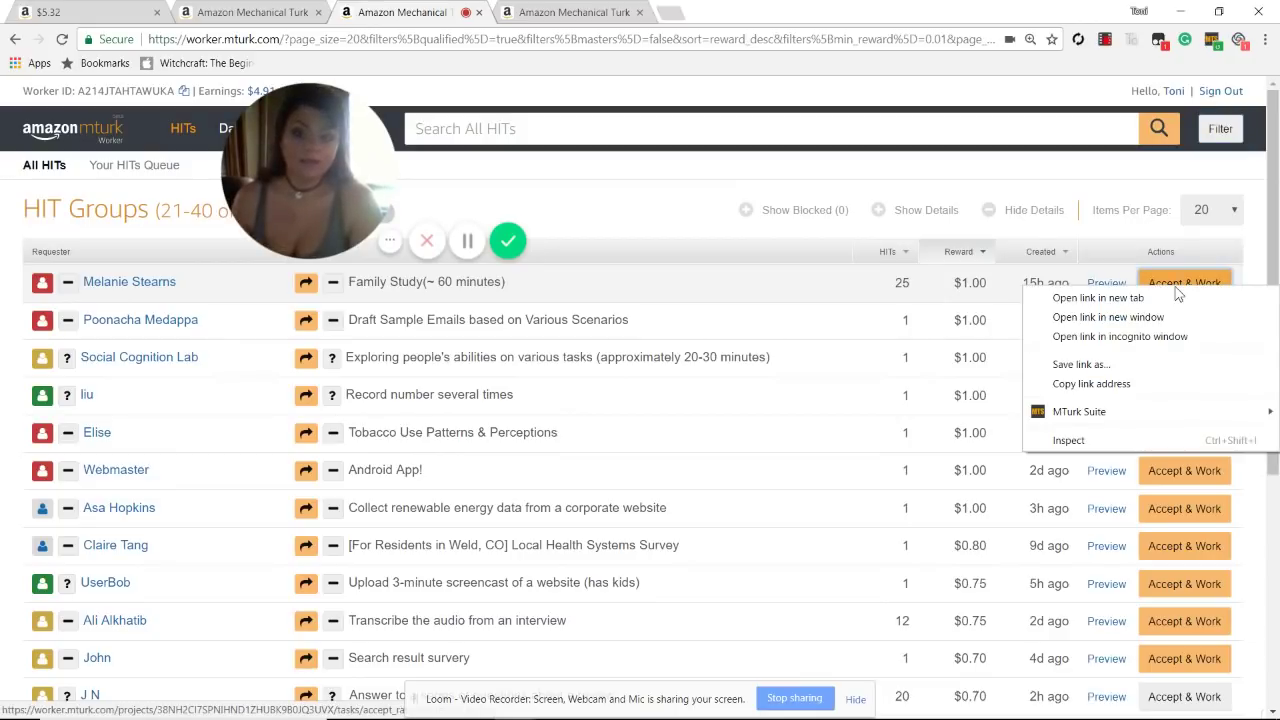
left_click(680, 216)
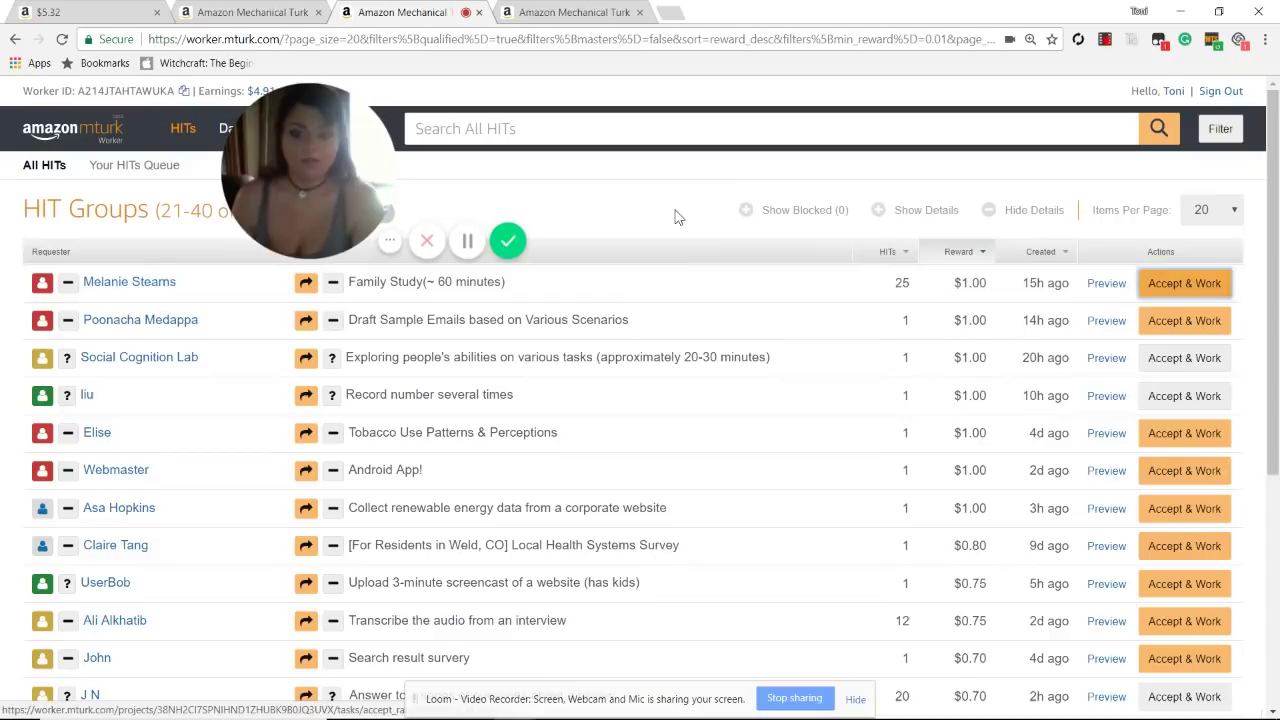
Step: Accept the "Record number several times" HIT in a new tab and close that tab
scroll(704, 440, "down", 2)
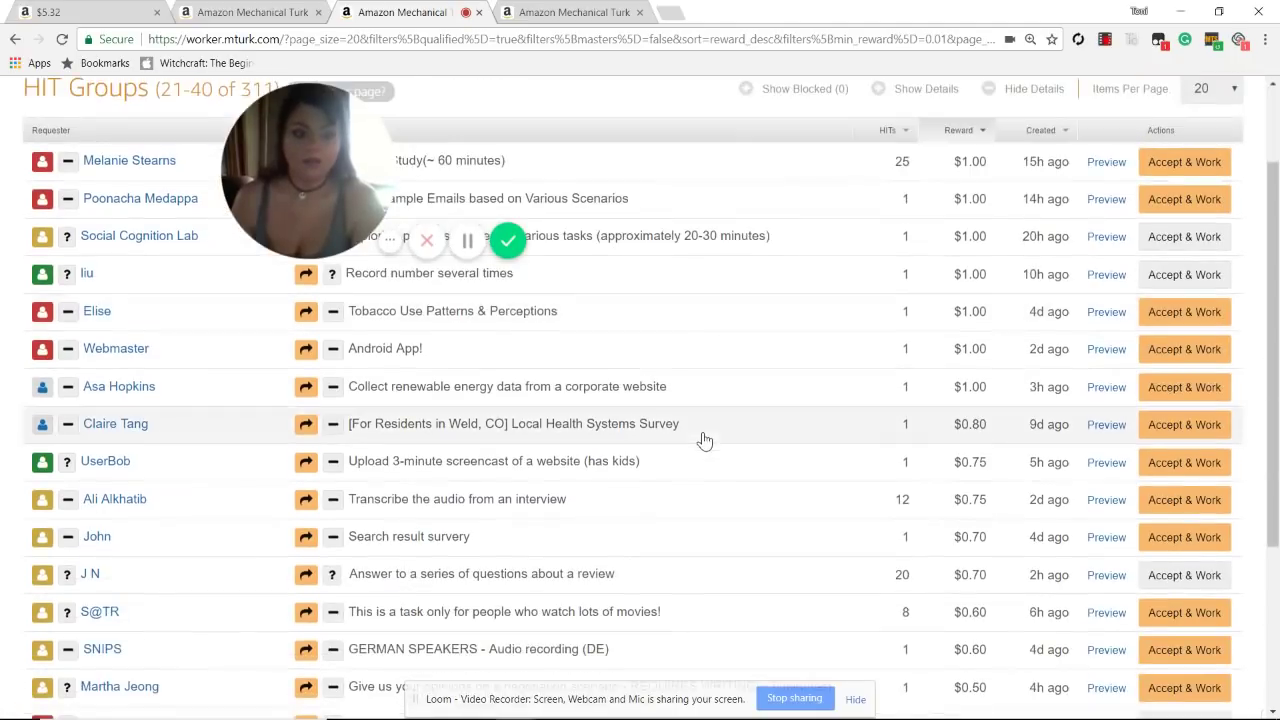
right_click(1188, 275)
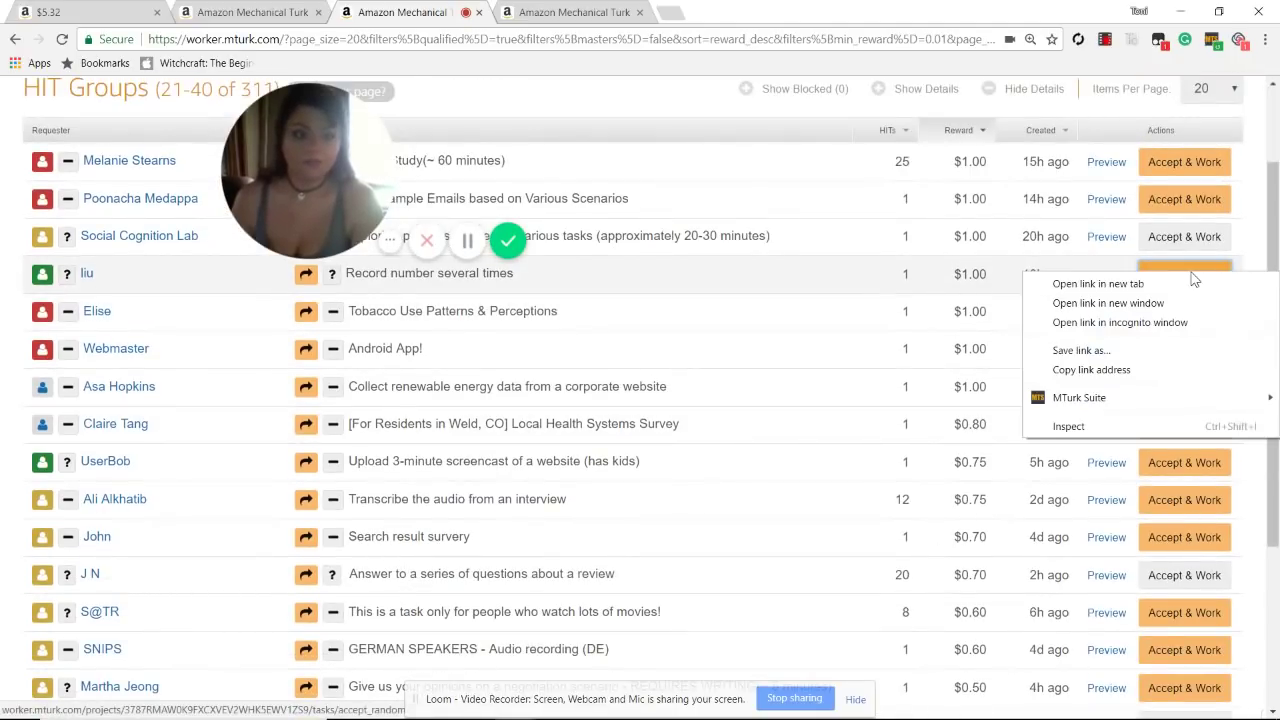
left_click(1098, 284)
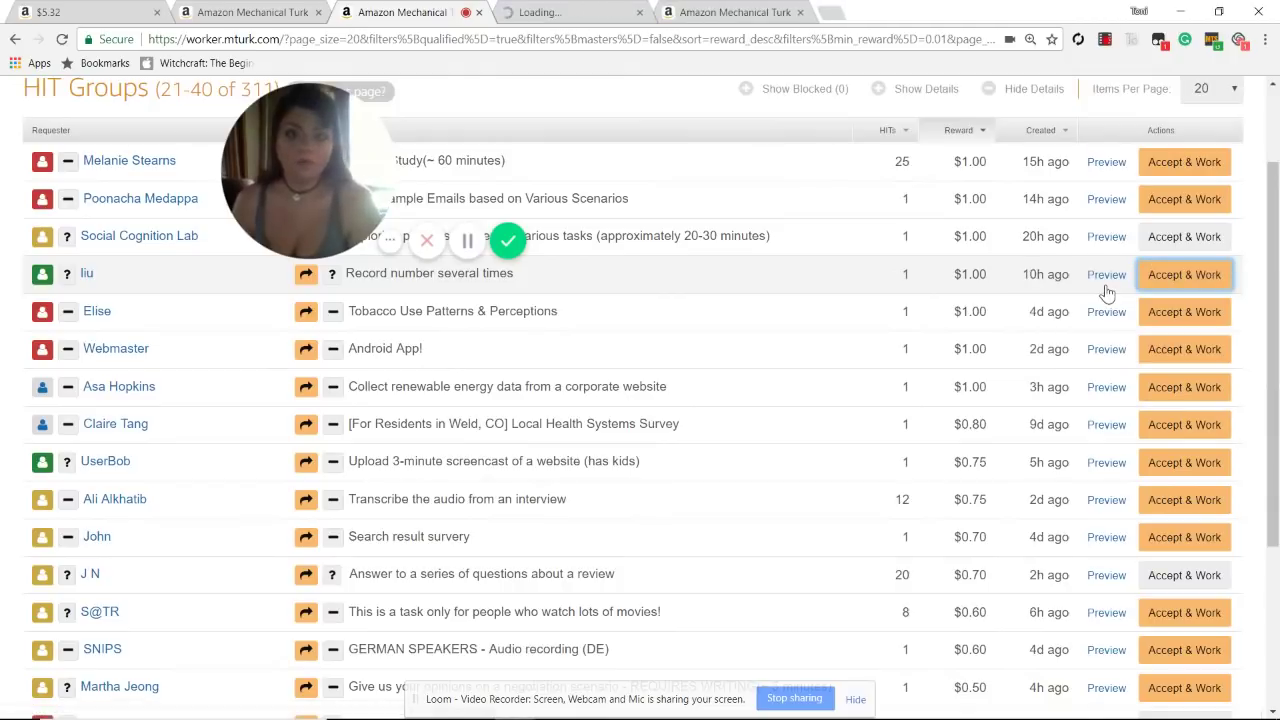
left_click(553, 14)
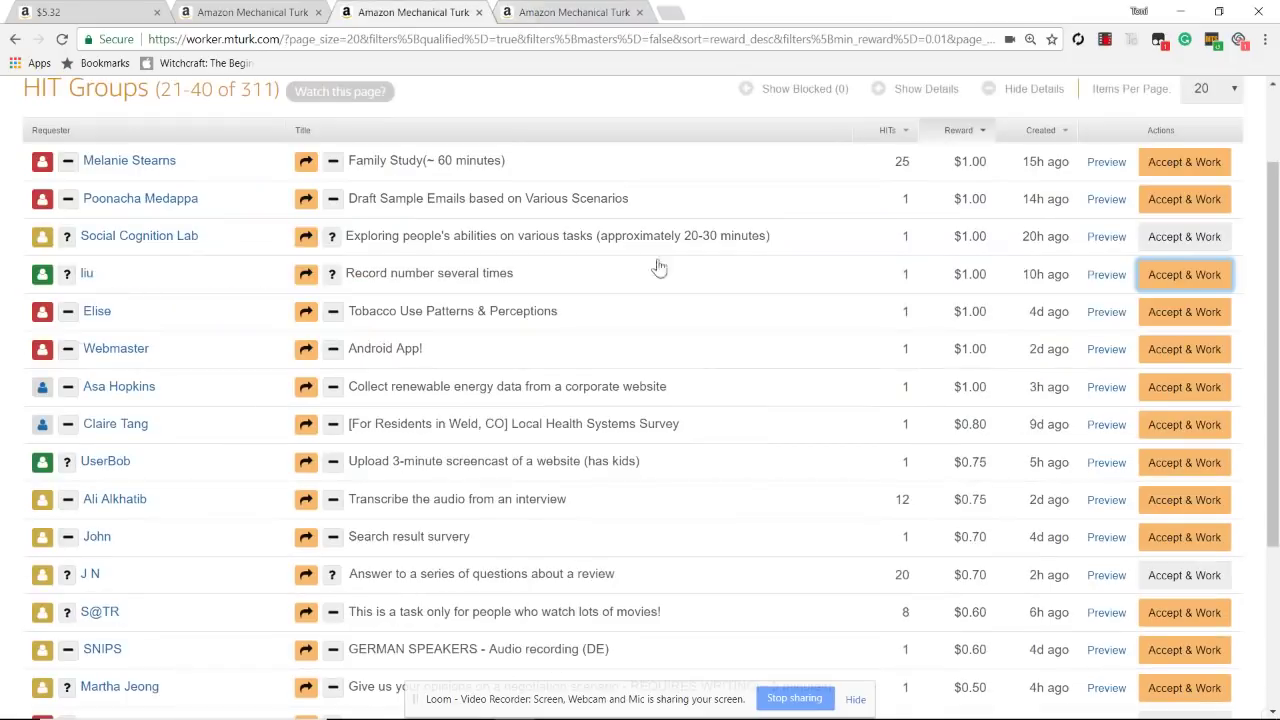
left_click(639, 12)
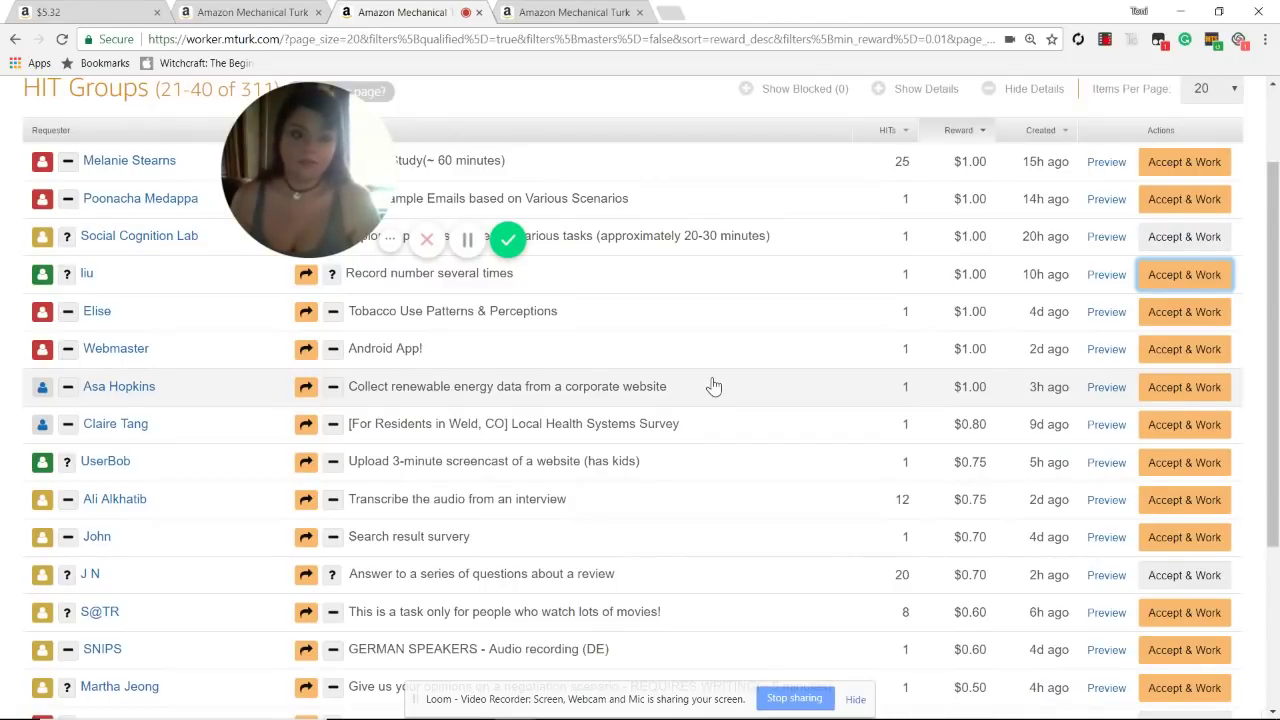
Step: Check the dashboard with the Turkmaster watchers and return to the filtered HIT list
left_click(84, 10)
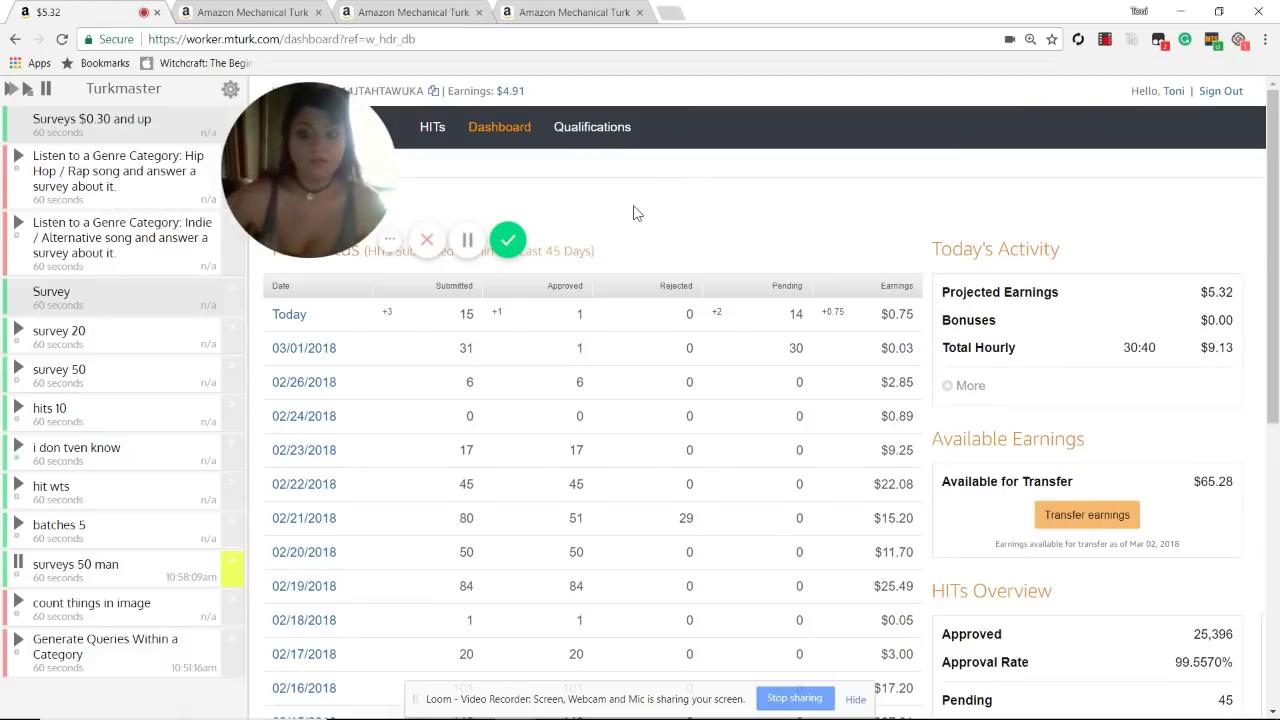
left_click(440, 12)
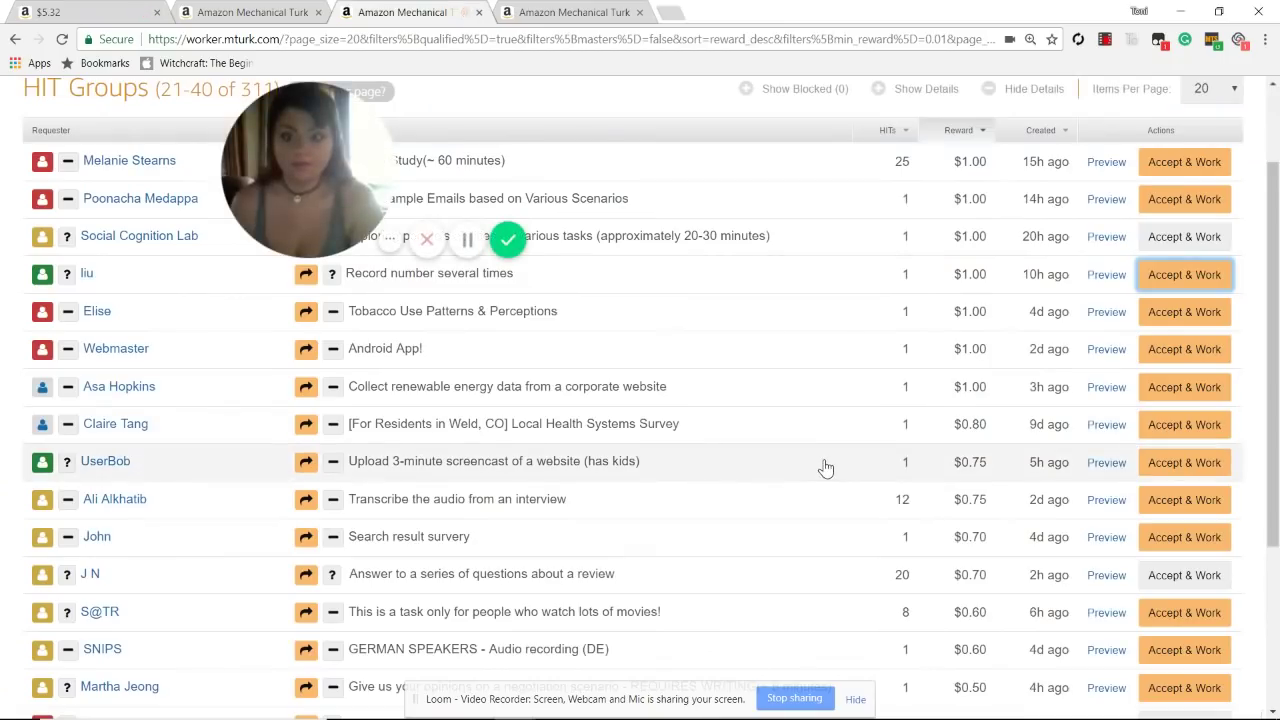
Step: Accept the "Give us your opinions on a negotiation scenario" HIT in a new tab and close that tab
scroll(825, 467, "down", 3)
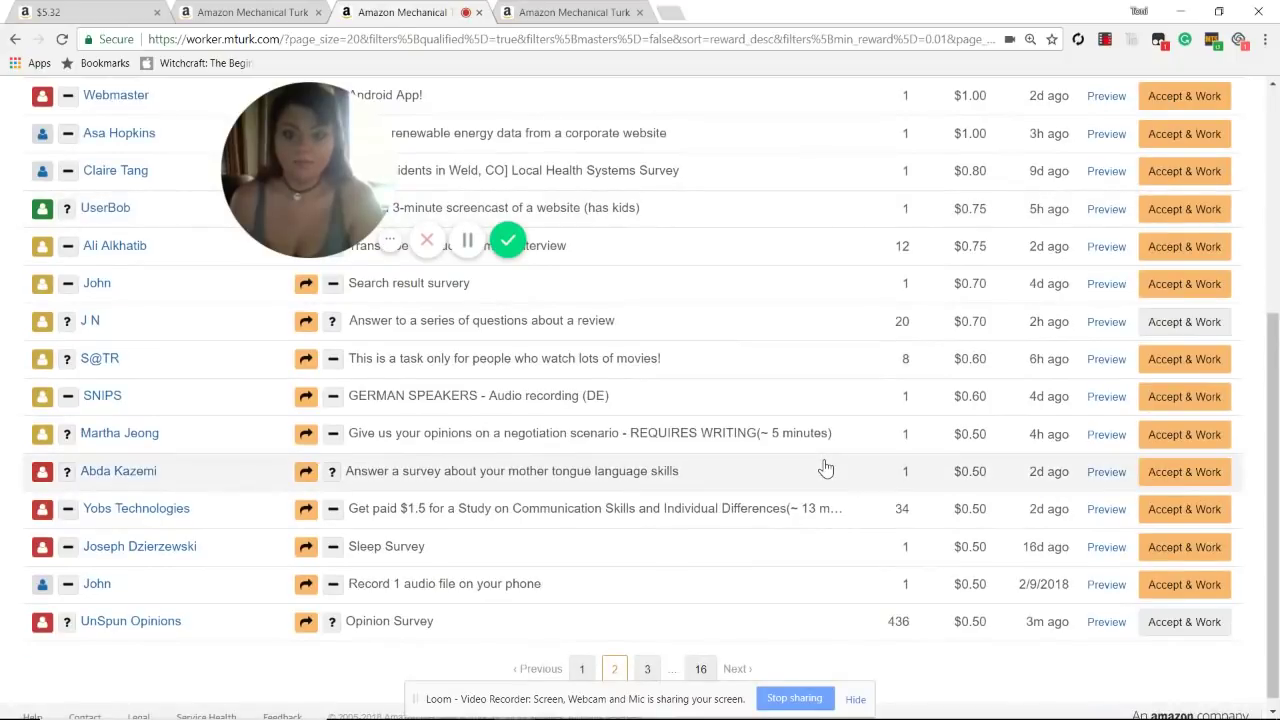
scroll(825, 467, "down", 1)
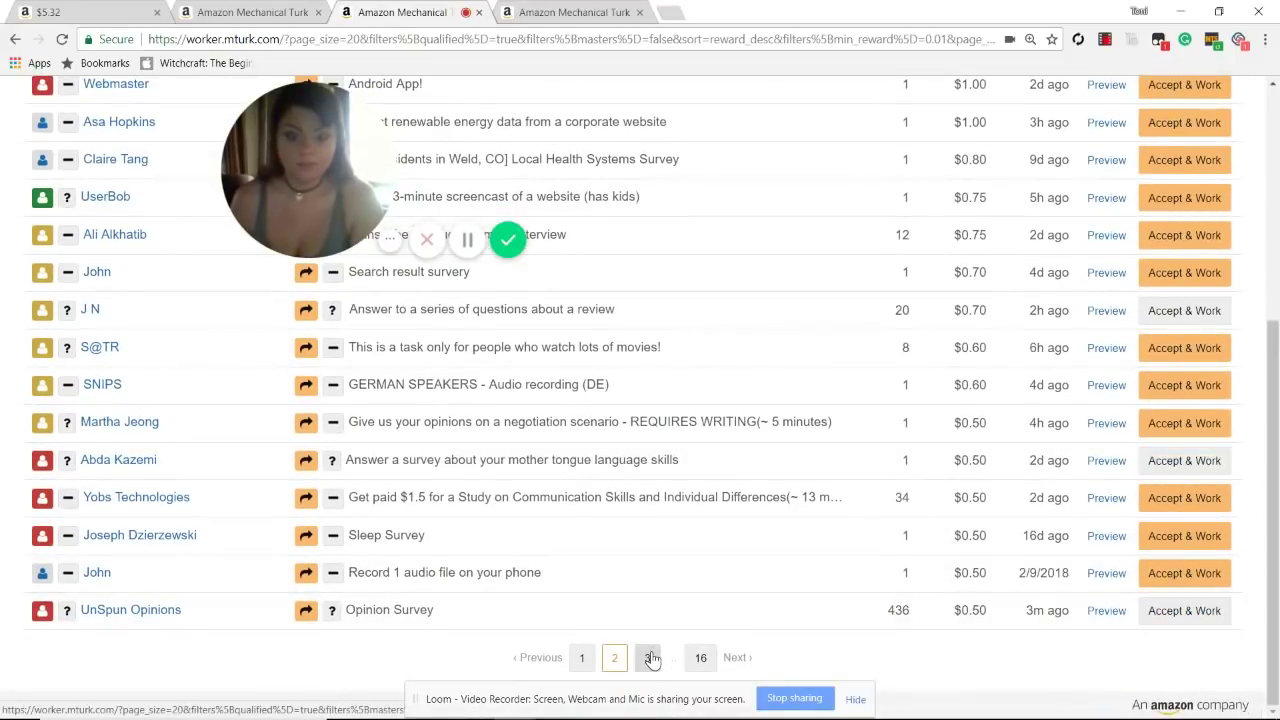
mouse_move(37, 430)
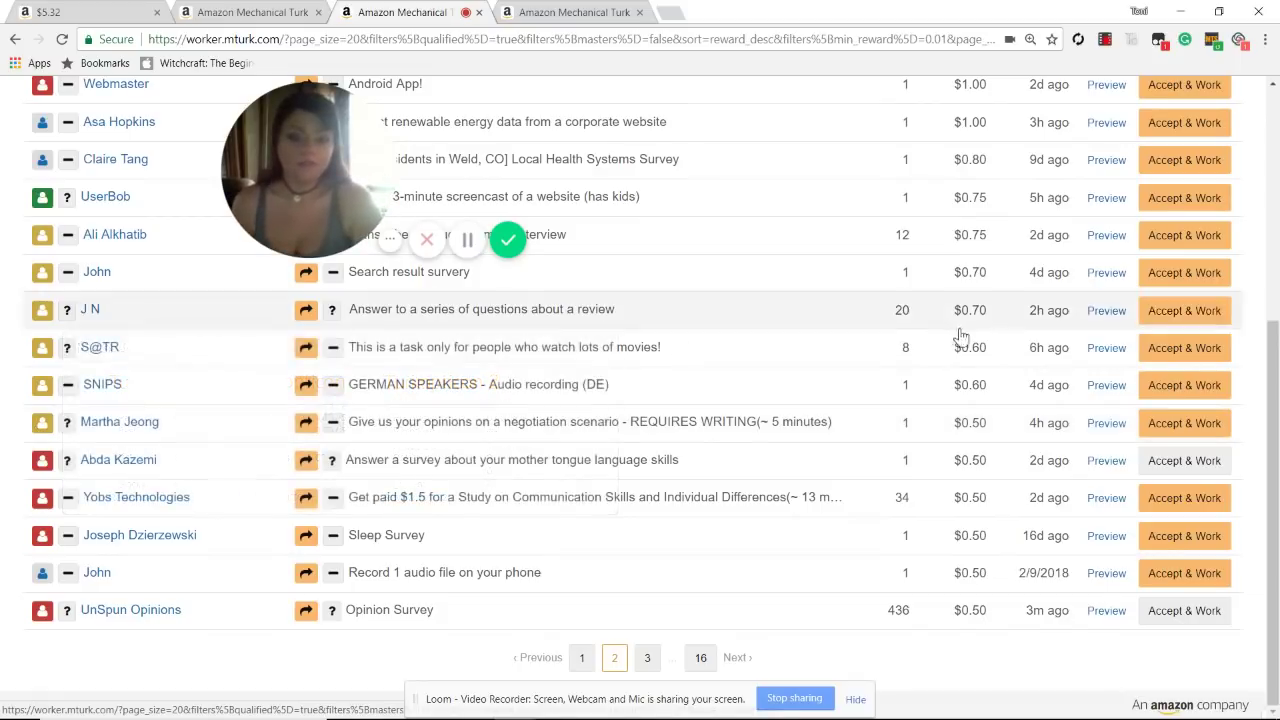
right_click(1168, 428)
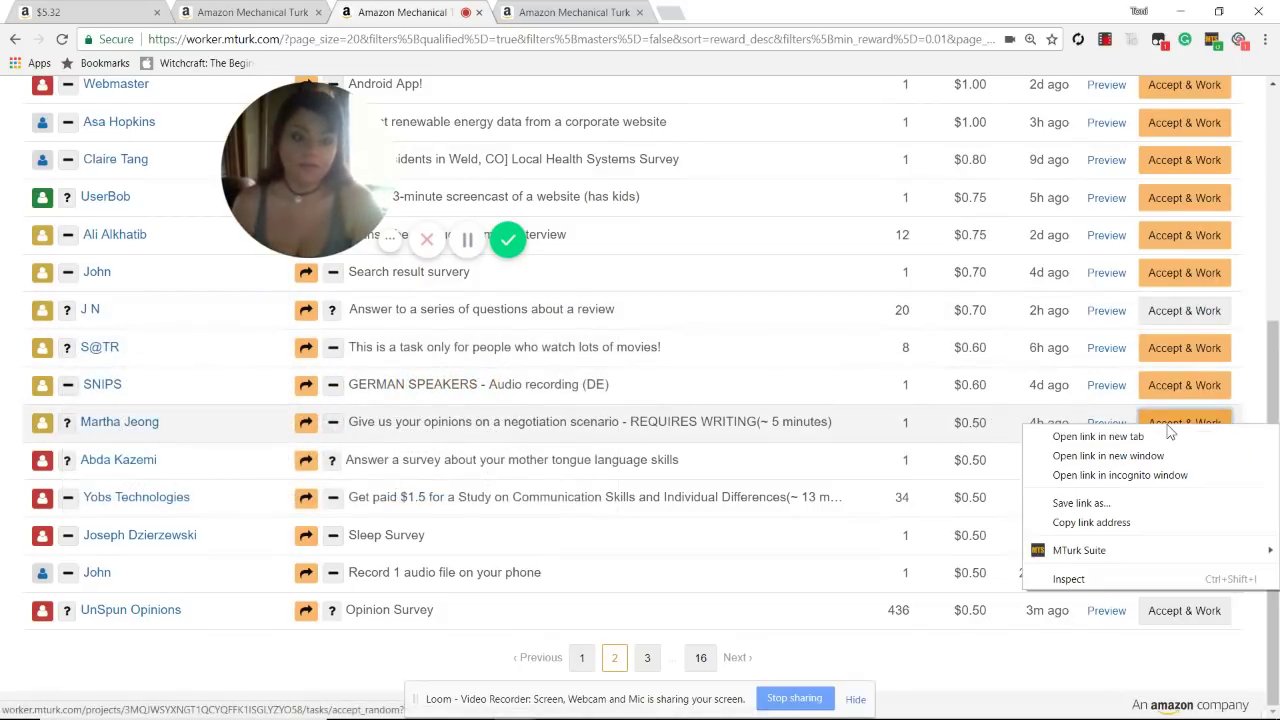
left_click(1098, 437)
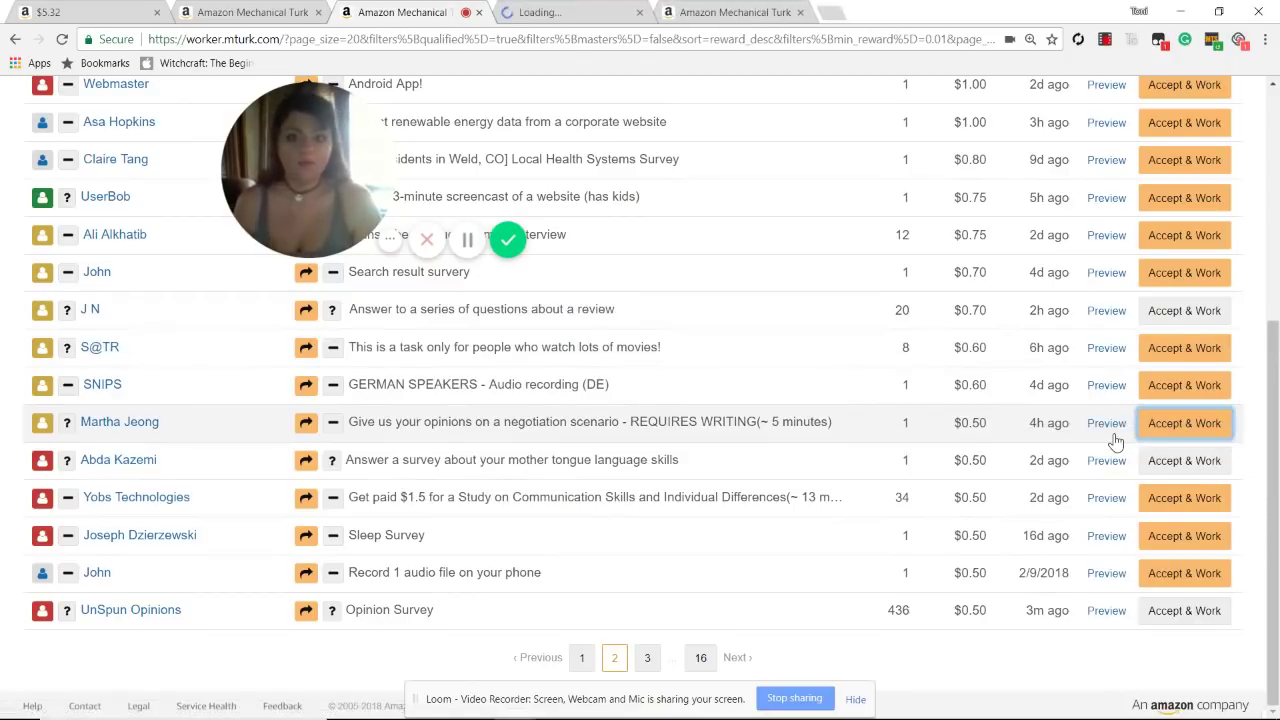
left_click(545, 10)
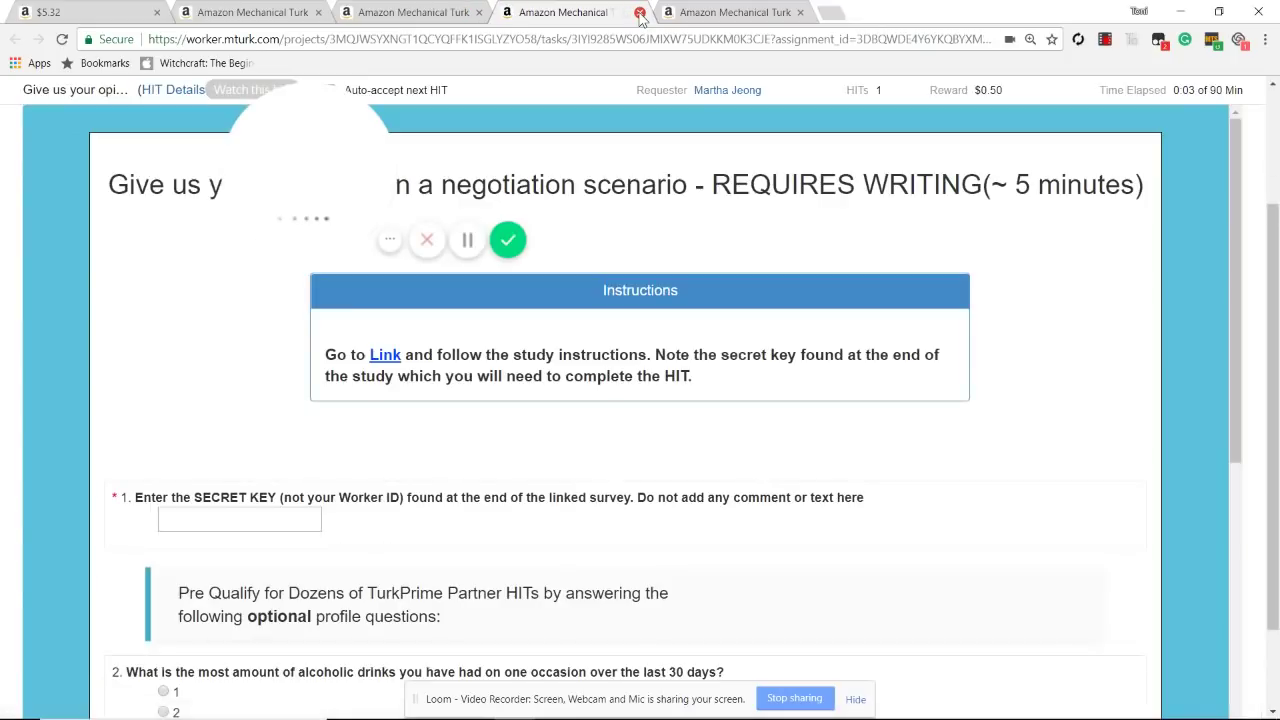
left_click(640, 13)
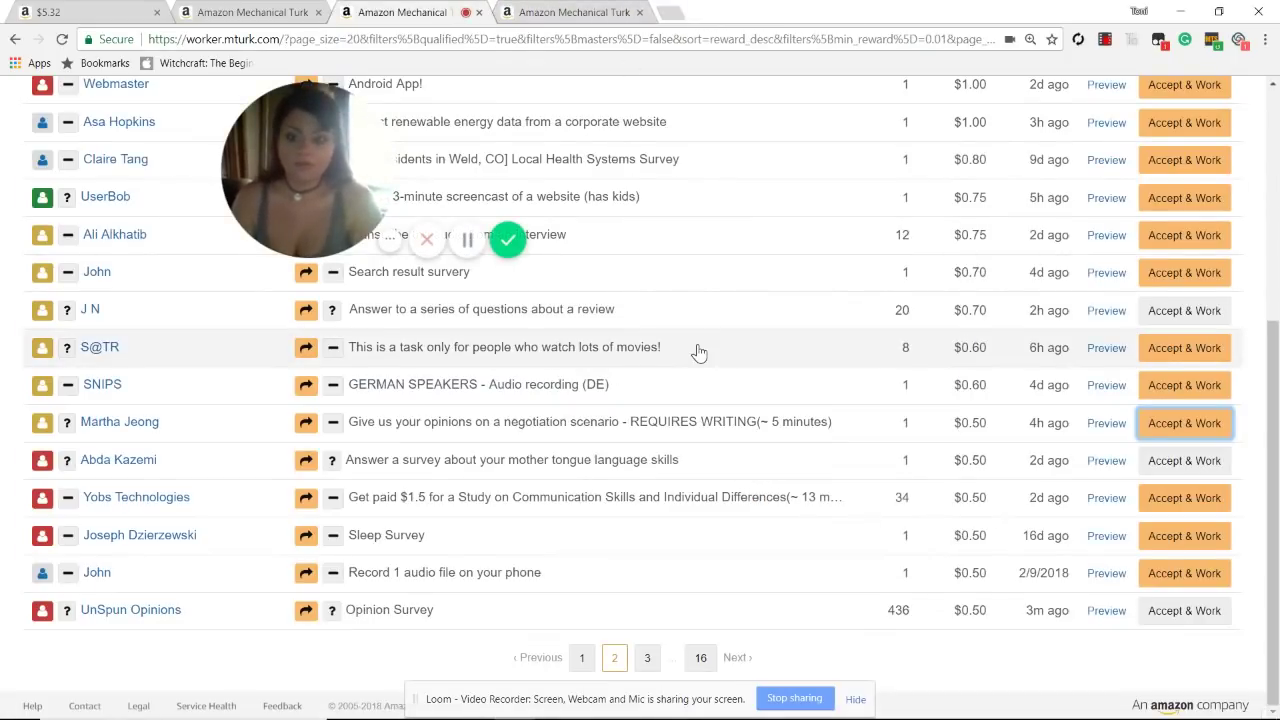
Step: Go to page 3 of the reward-sorted results and look through the HITs listed there
left_click(650, 664)
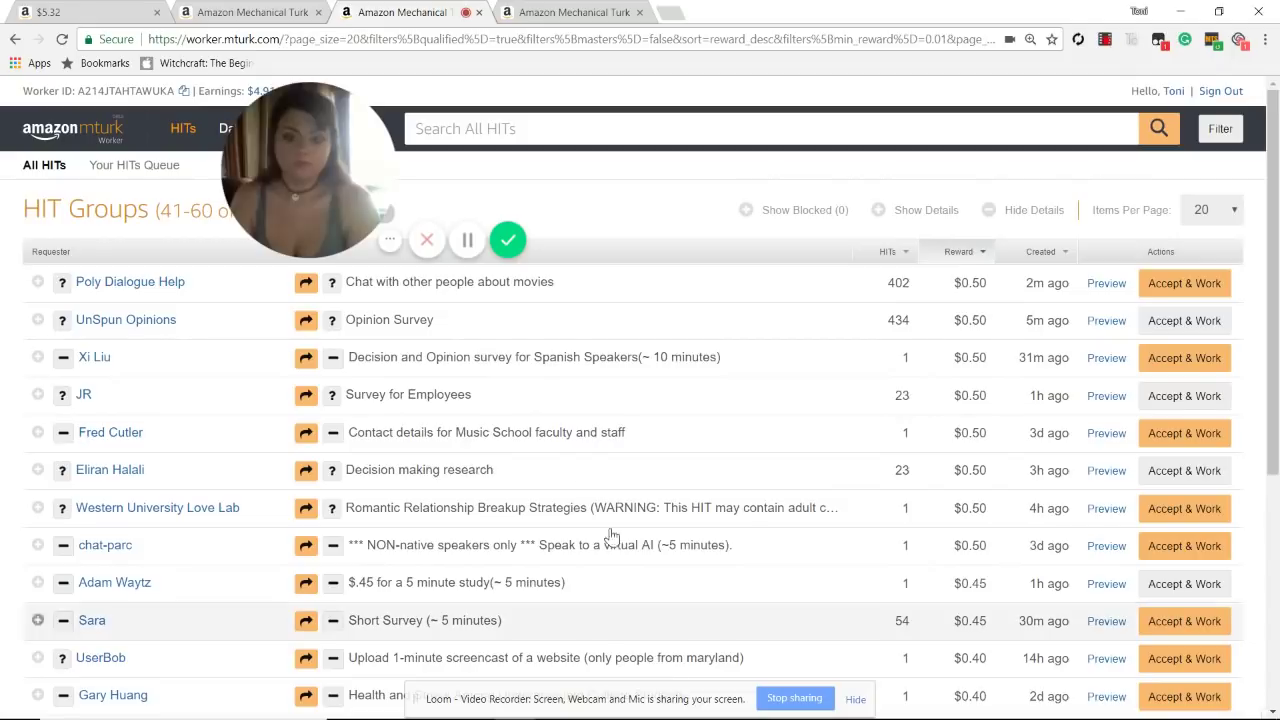
scroll(595, 415, "down", 2)
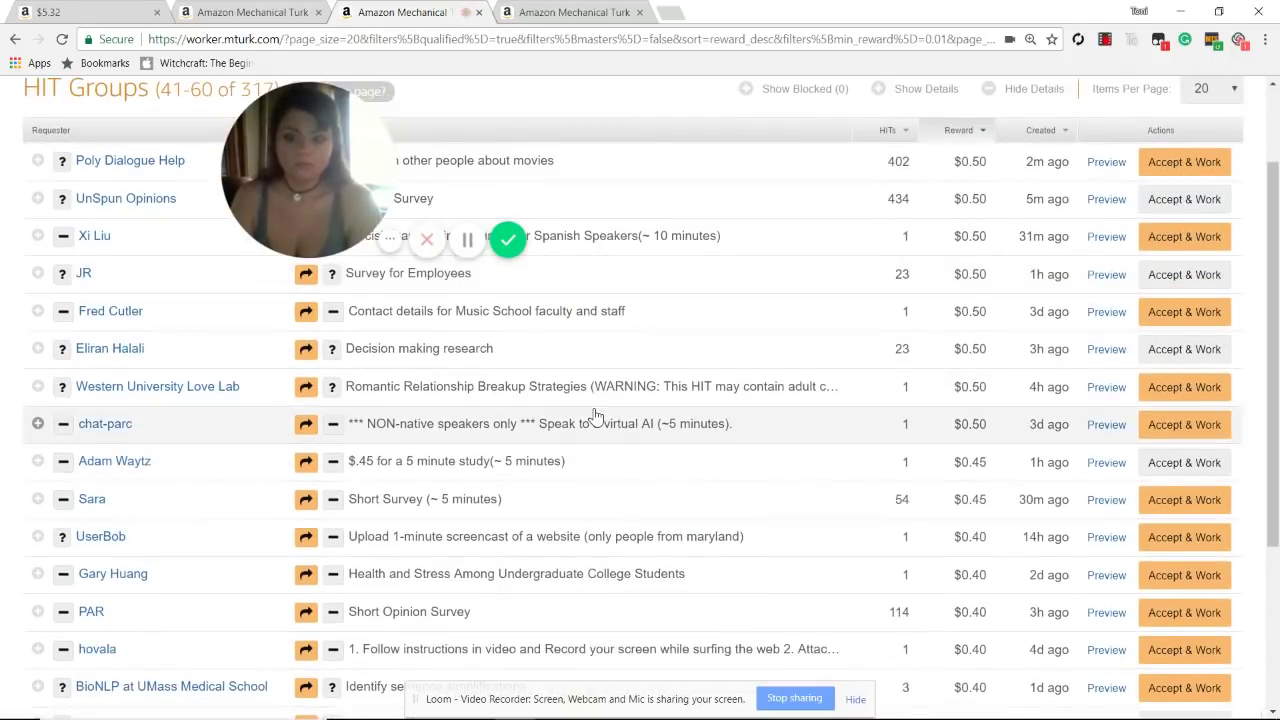
scroll(595, 415, "up", 2)
Step: In the other HIT list tab, filter for HITs paying at least $0.01 and look through the results
left_click(575, 12)
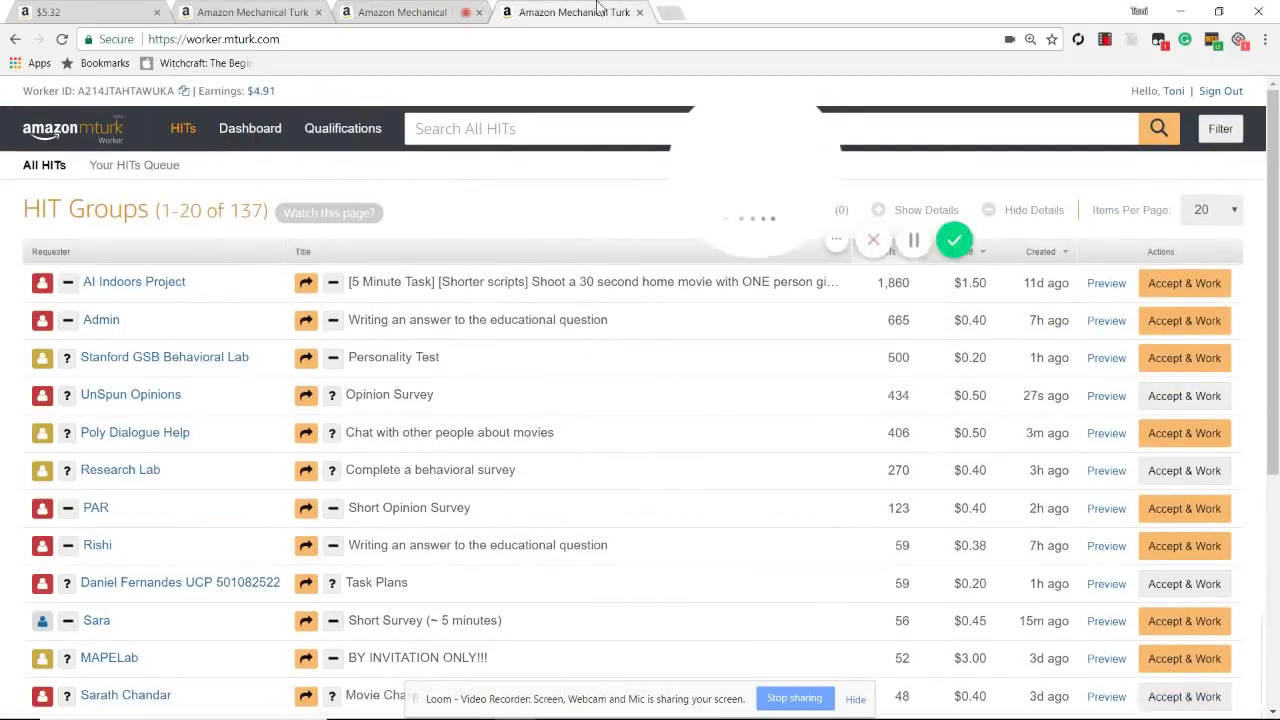
left_click(1220, 128)
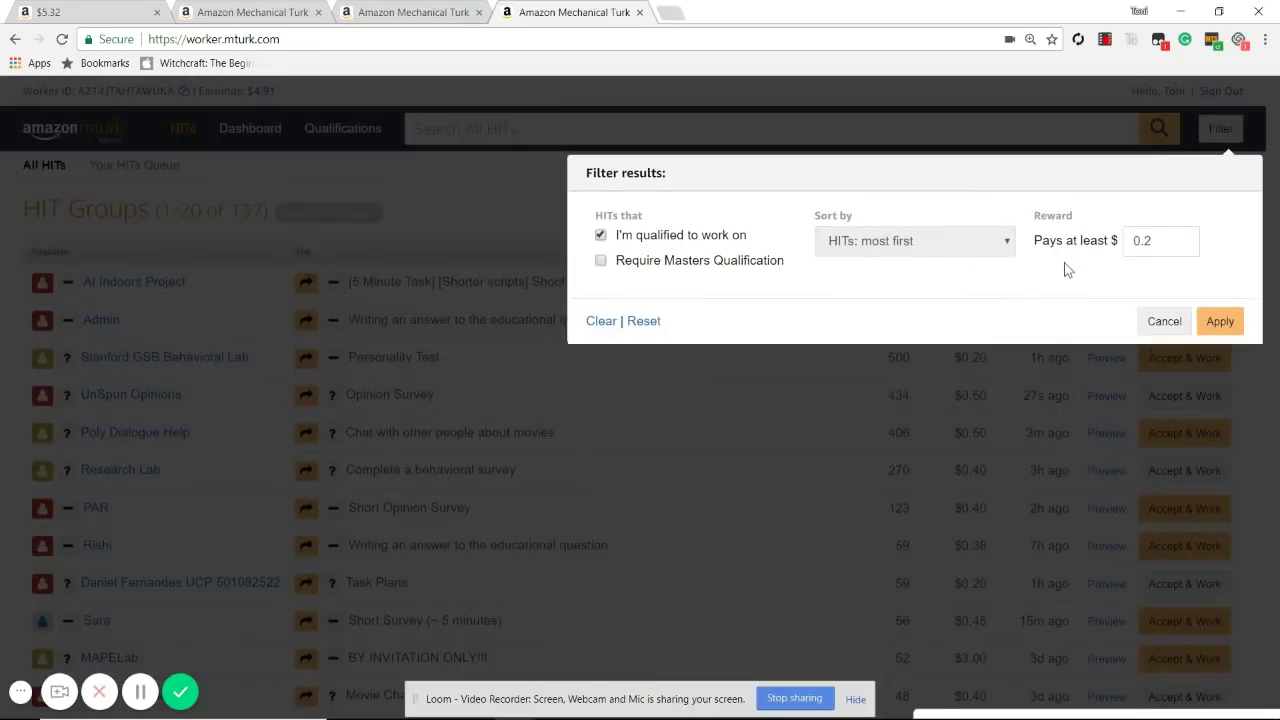
left_click(1155, 244)
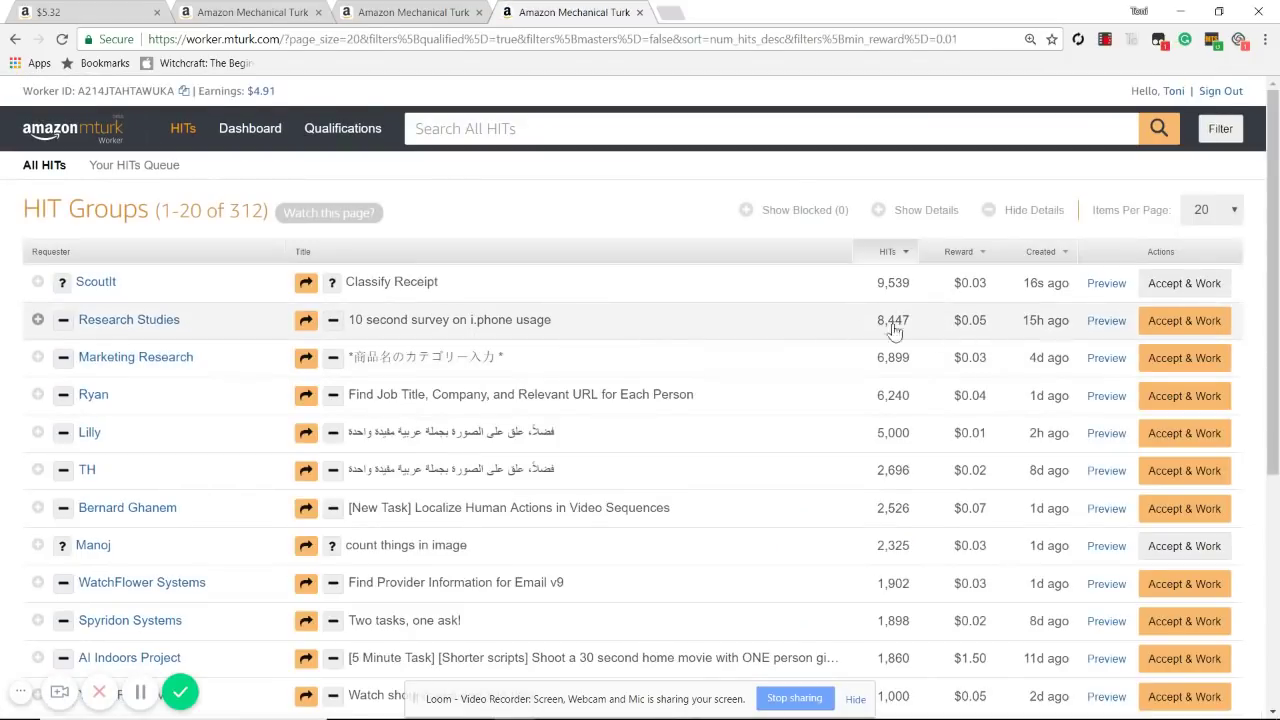
scroll(597, 385, "down", 2)
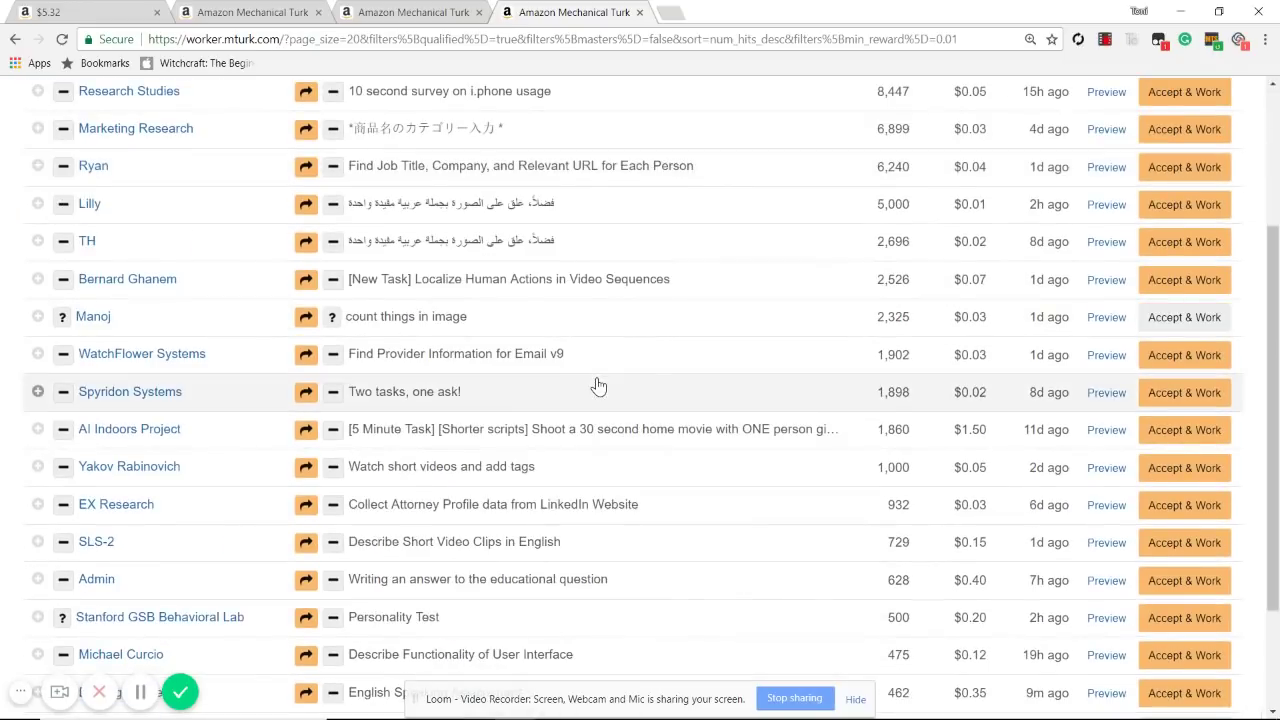
Step: Reload the HIT list sorted by most HITs and look through the refreshed results
scroll(597, 385, "up", 2)
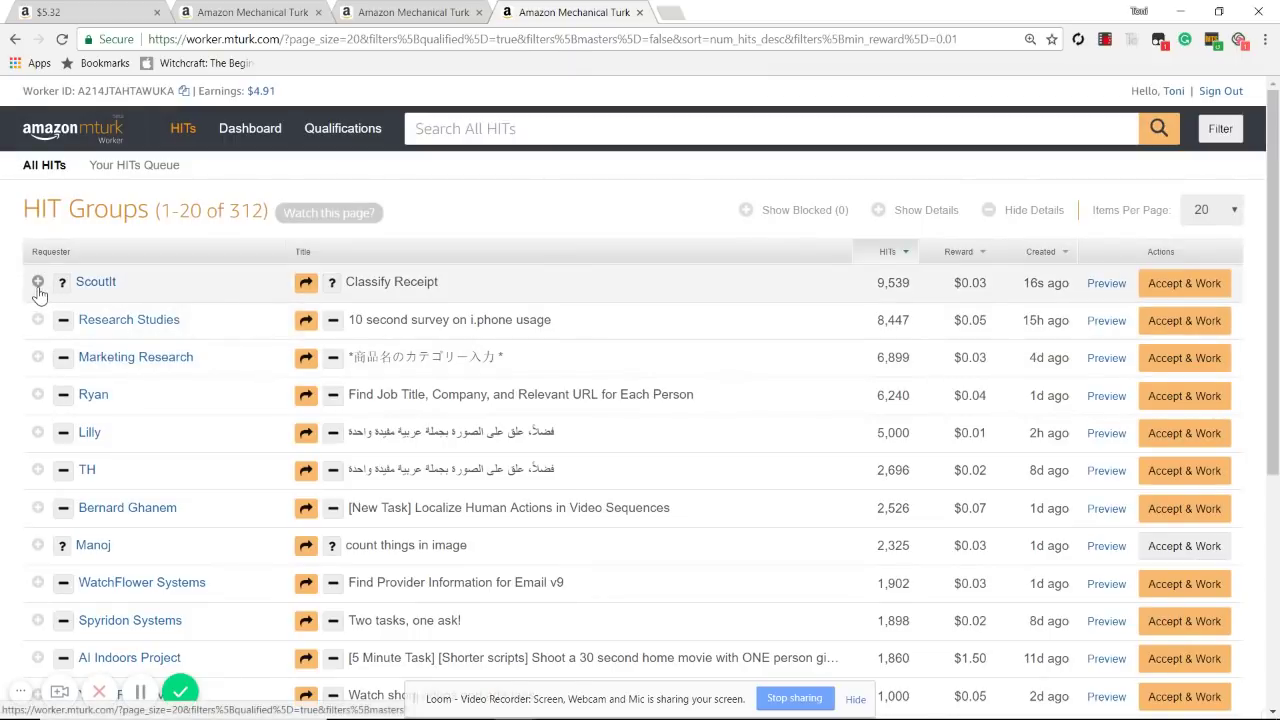
left_click(569, 39)
key("Return")
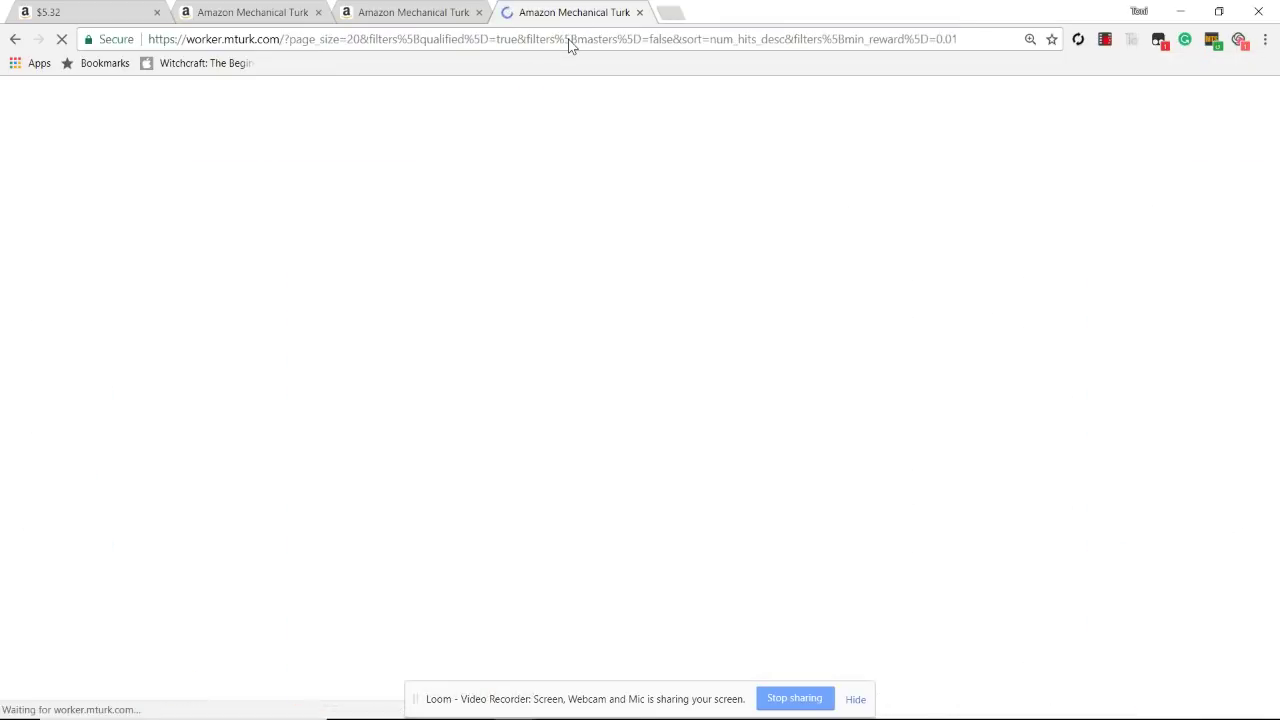
left_click(569, 43)
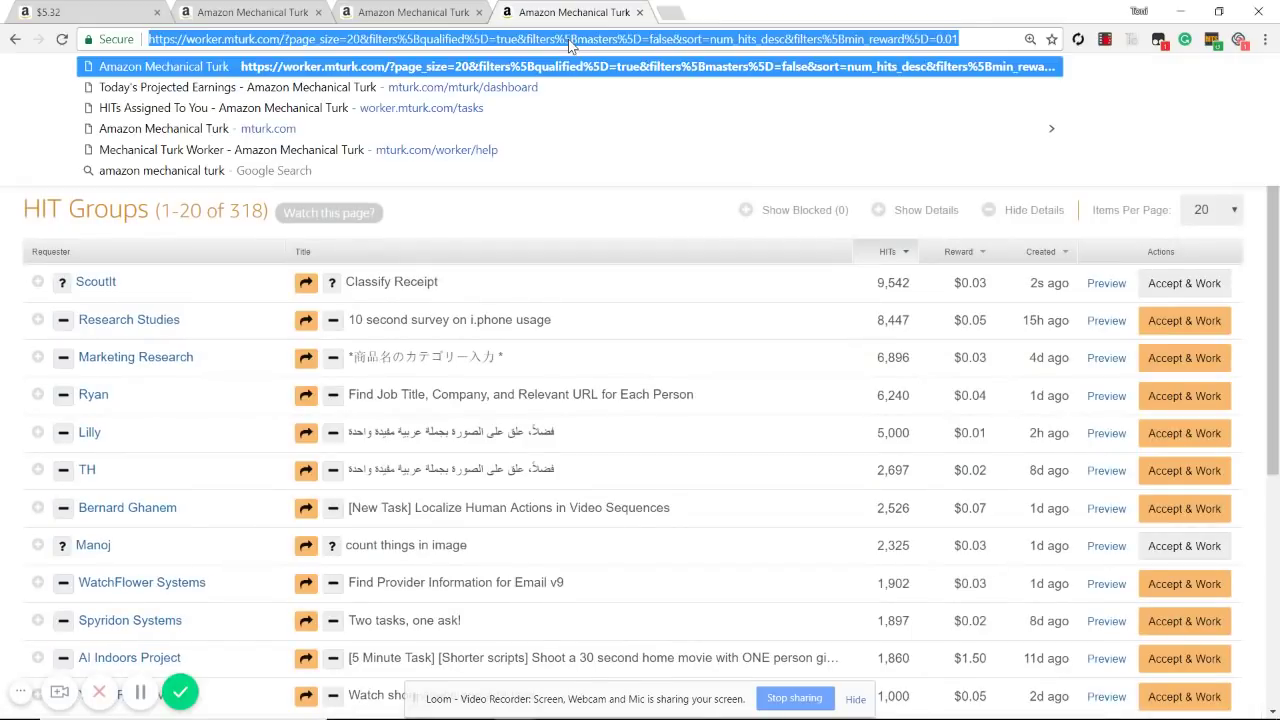
key("Return")
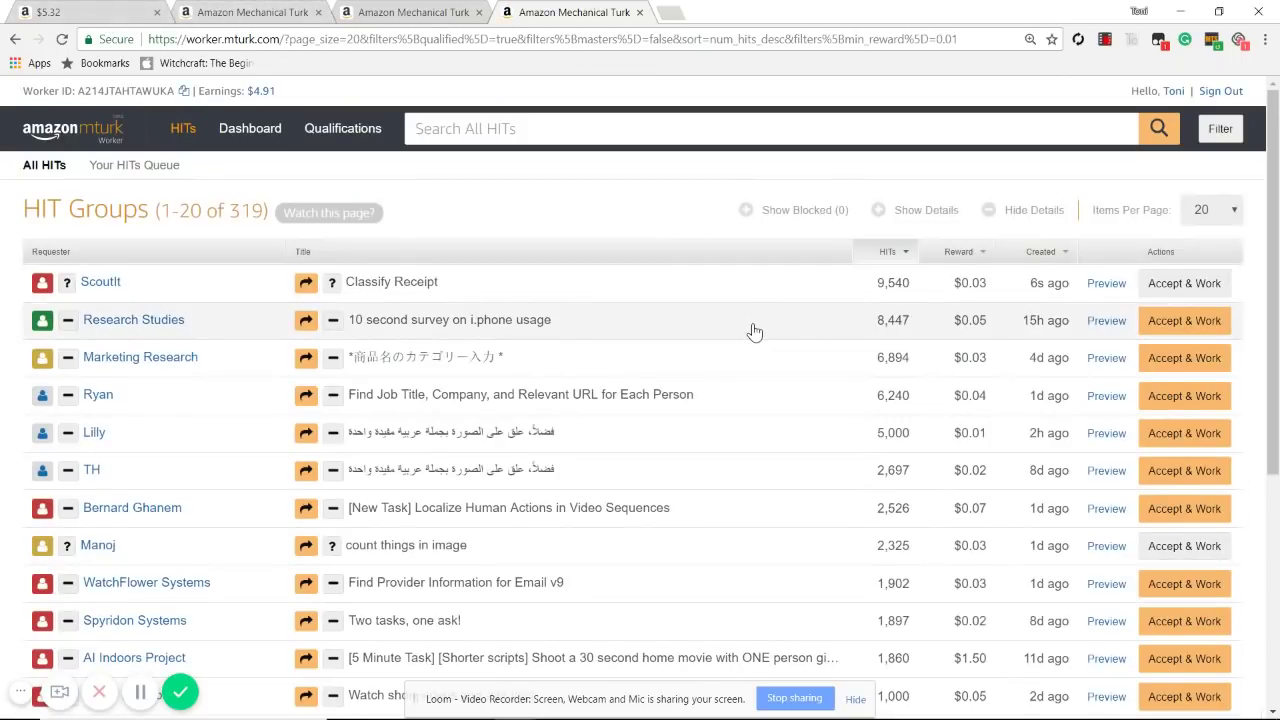
scroll(755, 332, "down", 3)
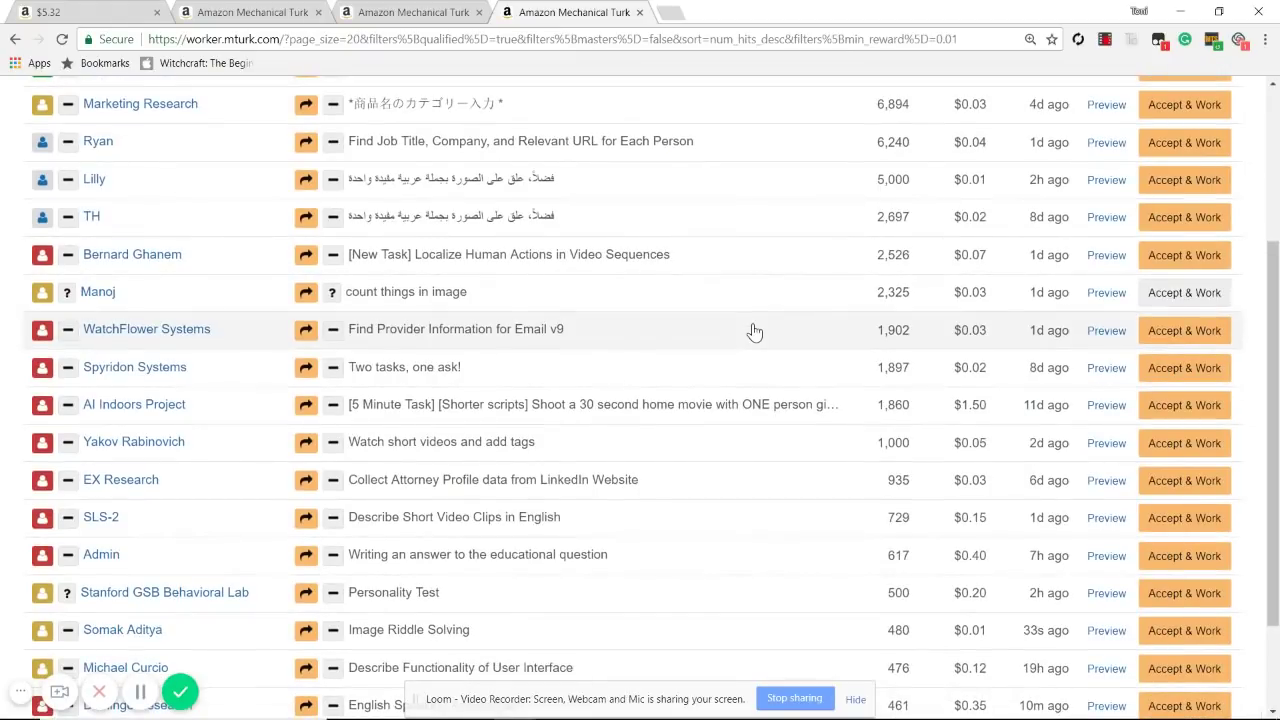
Step: Reload the dashboard and start the "survey 50" and "survey 20" Turkmaster watchers
left_click(93, 10)
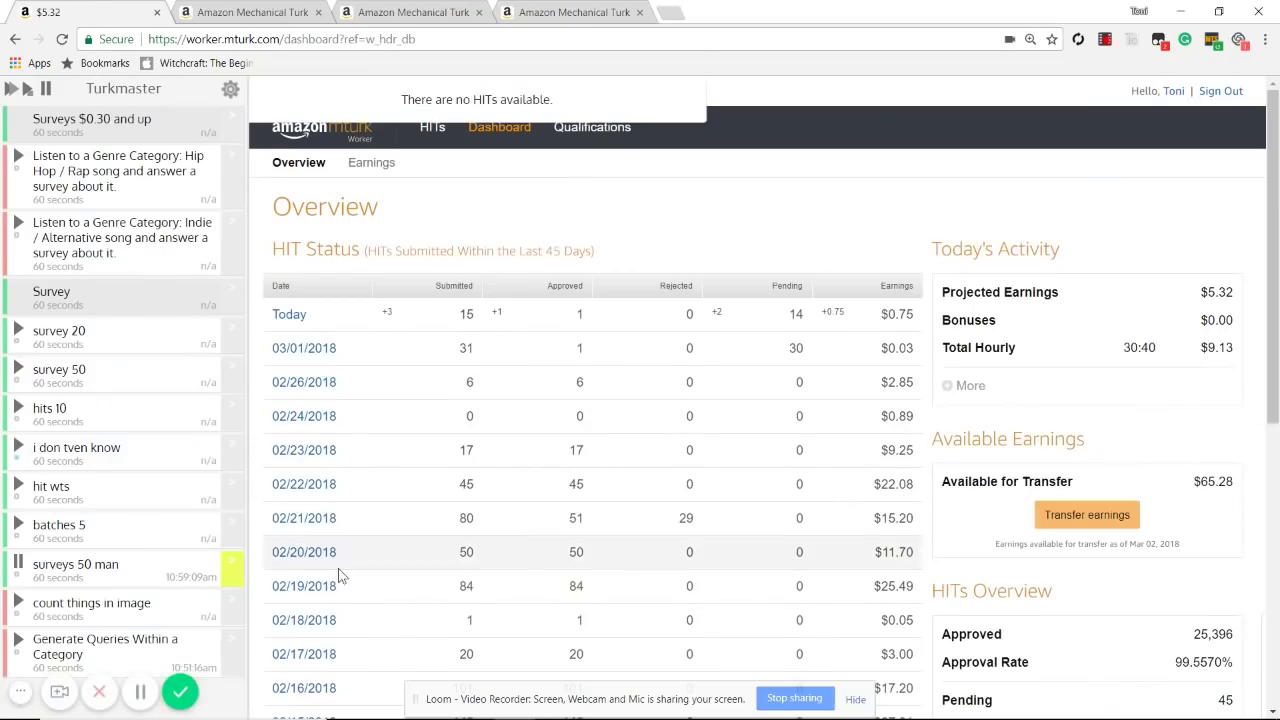
mouse_move(228, 572)
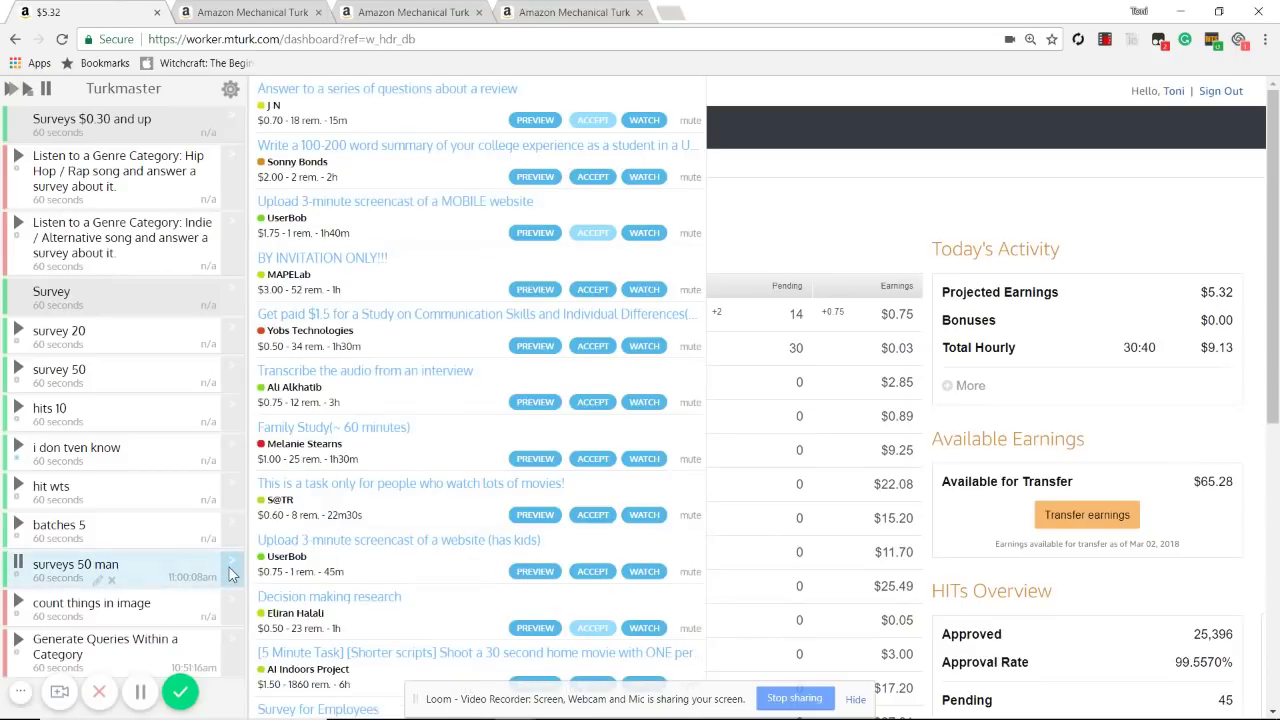
left_click(346, 40)
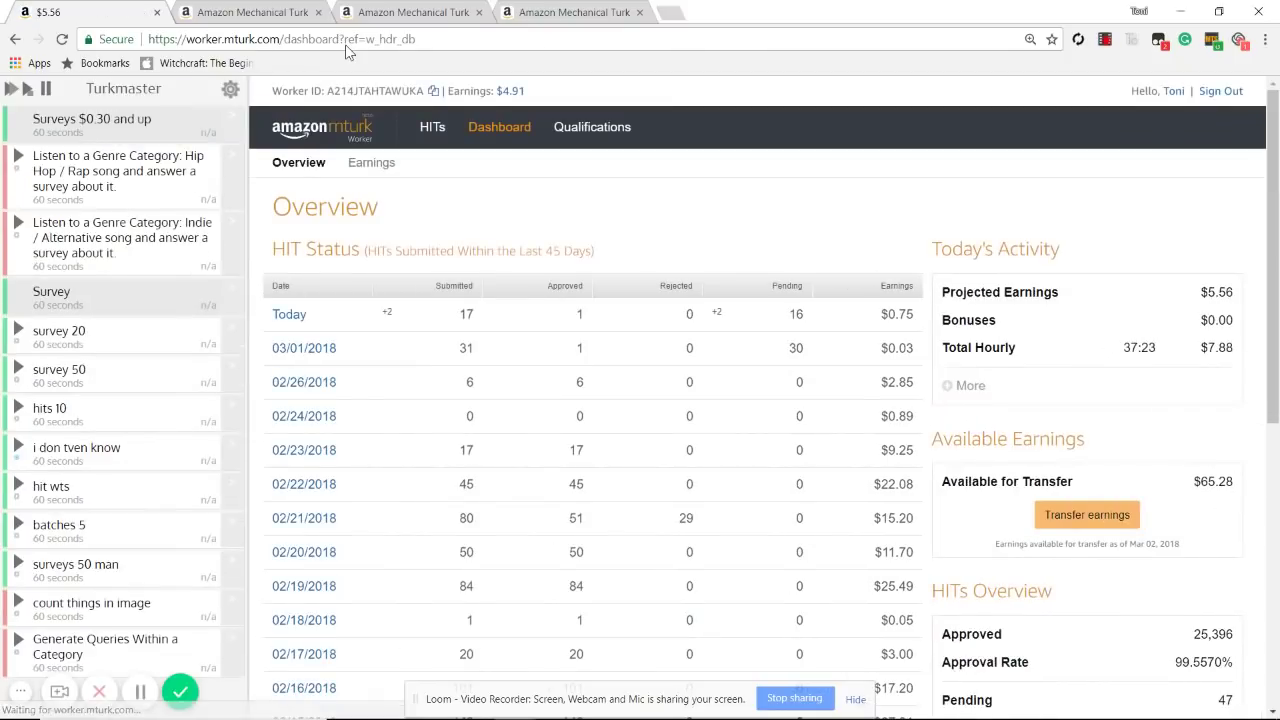
left_click(18, 369)
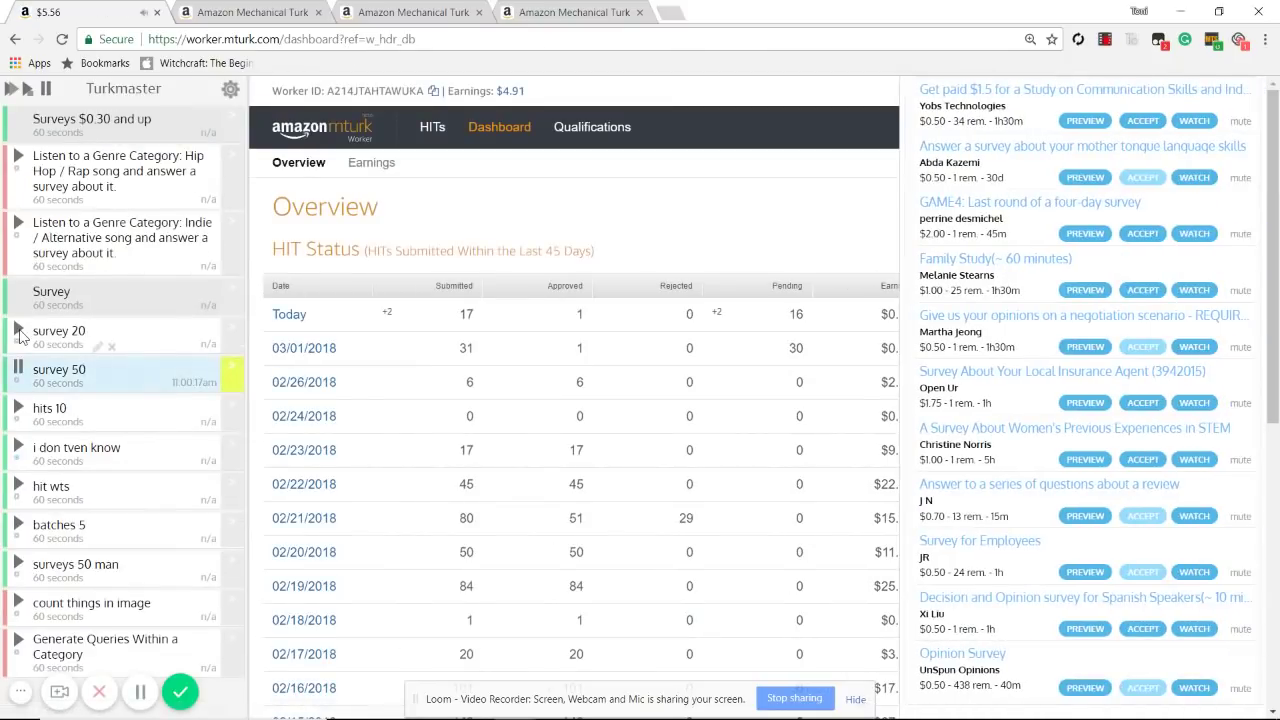
left_click(18, 331)
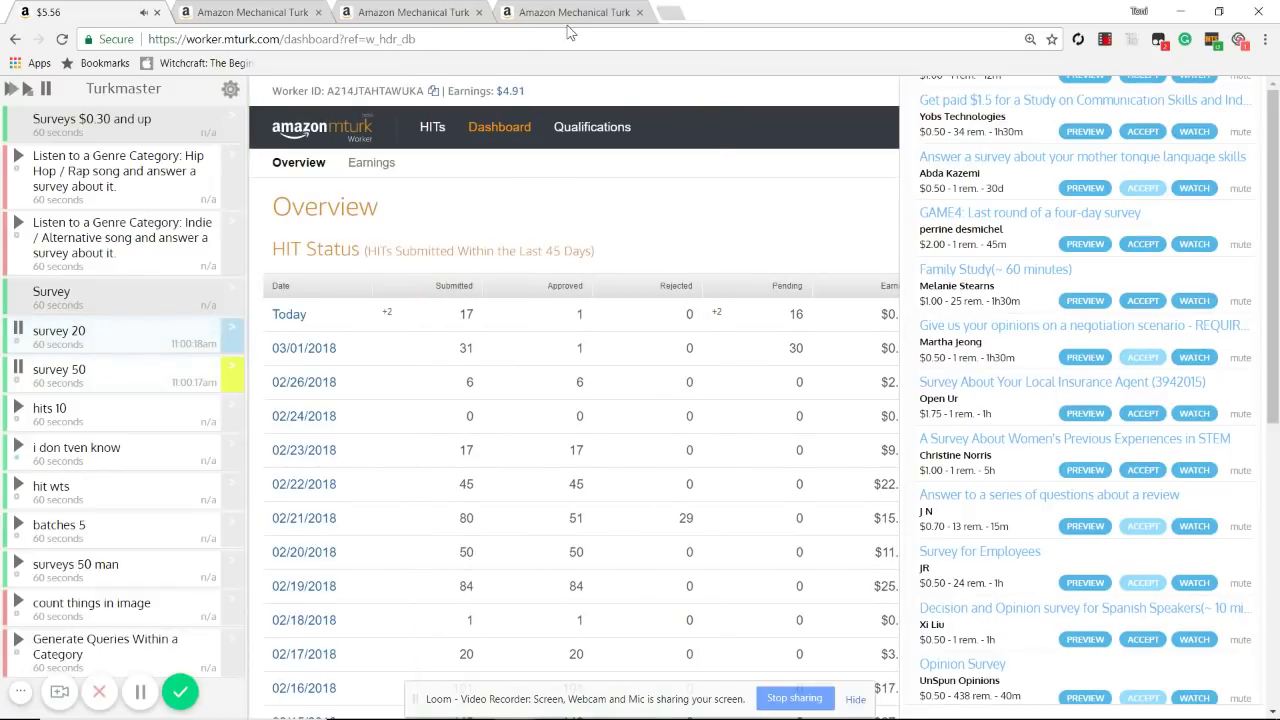
Step: Look through the HIT list sorted by most HITs and check its filter settings without changing them
left_click(572, 13)
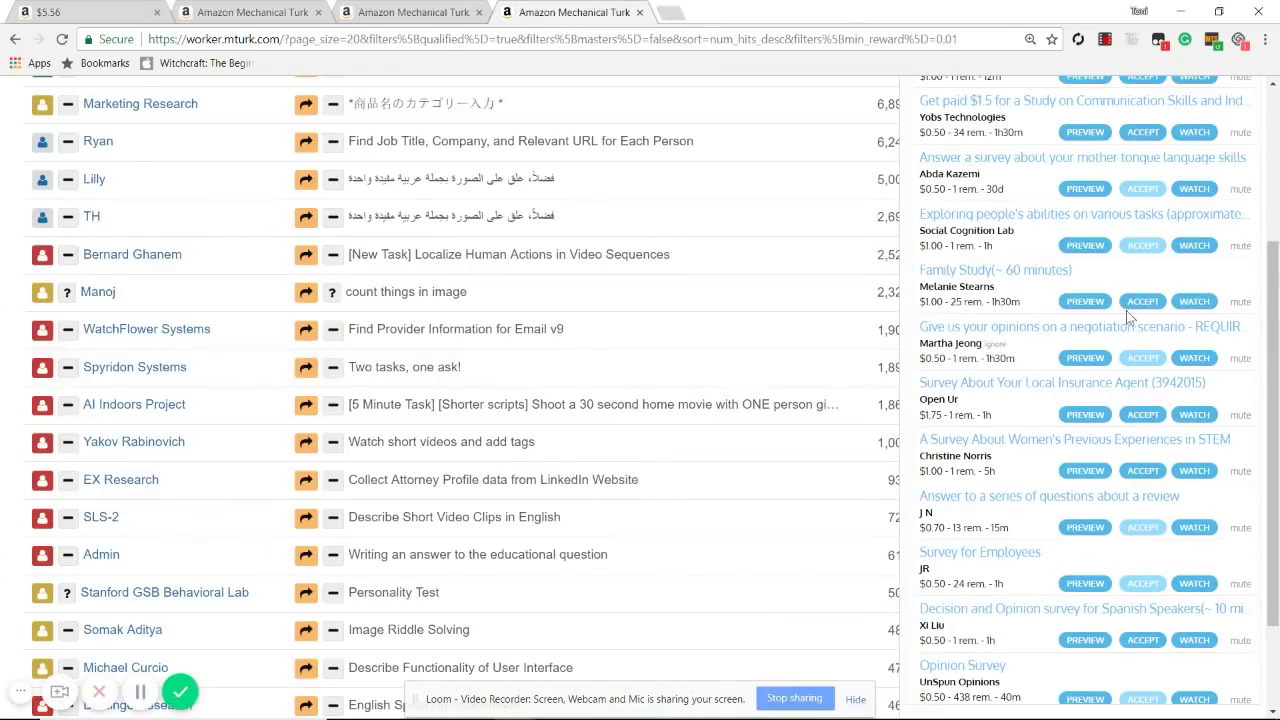
scroll(465, 403, "down", 3)
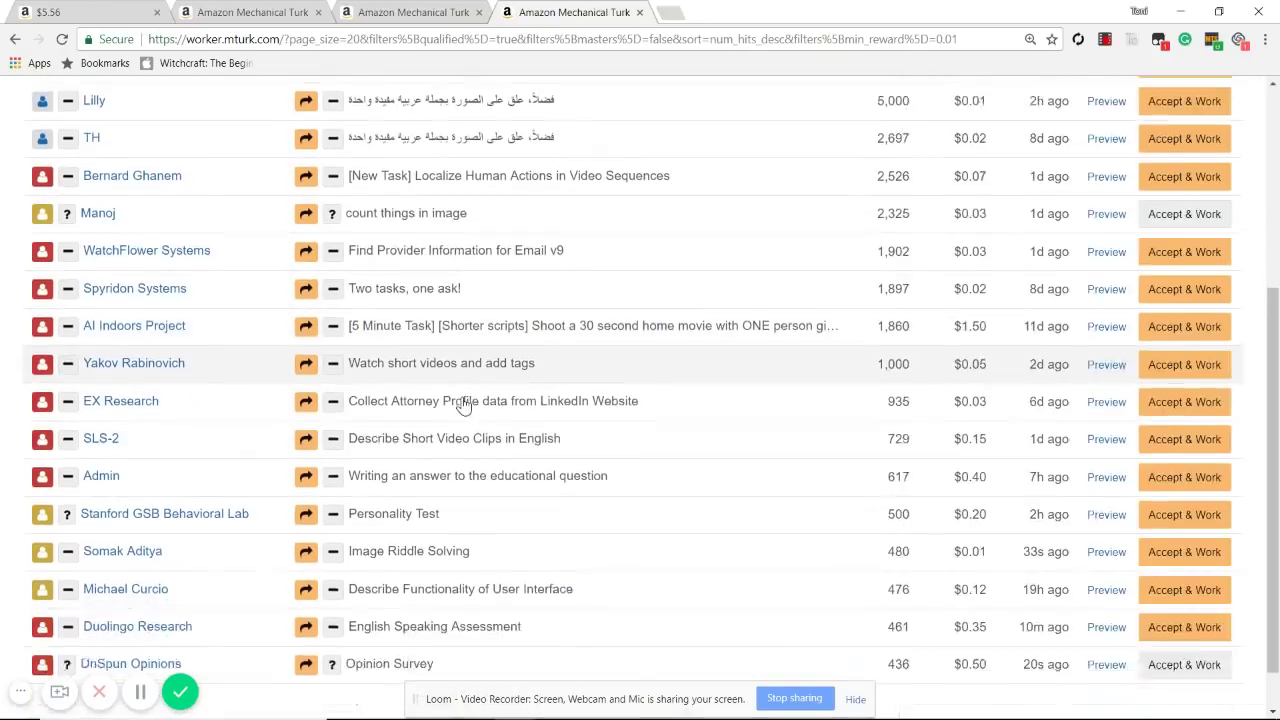
scroll(466, 403, "up", 4)
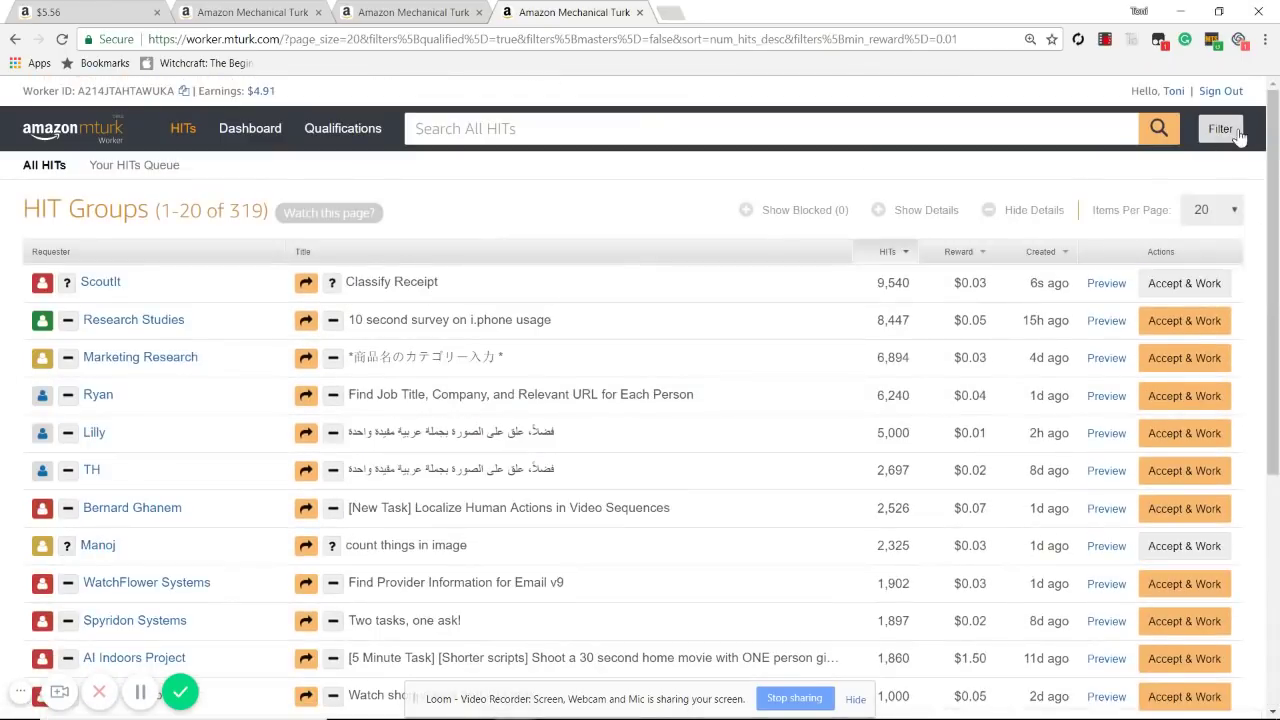
left_click(1238, 133)
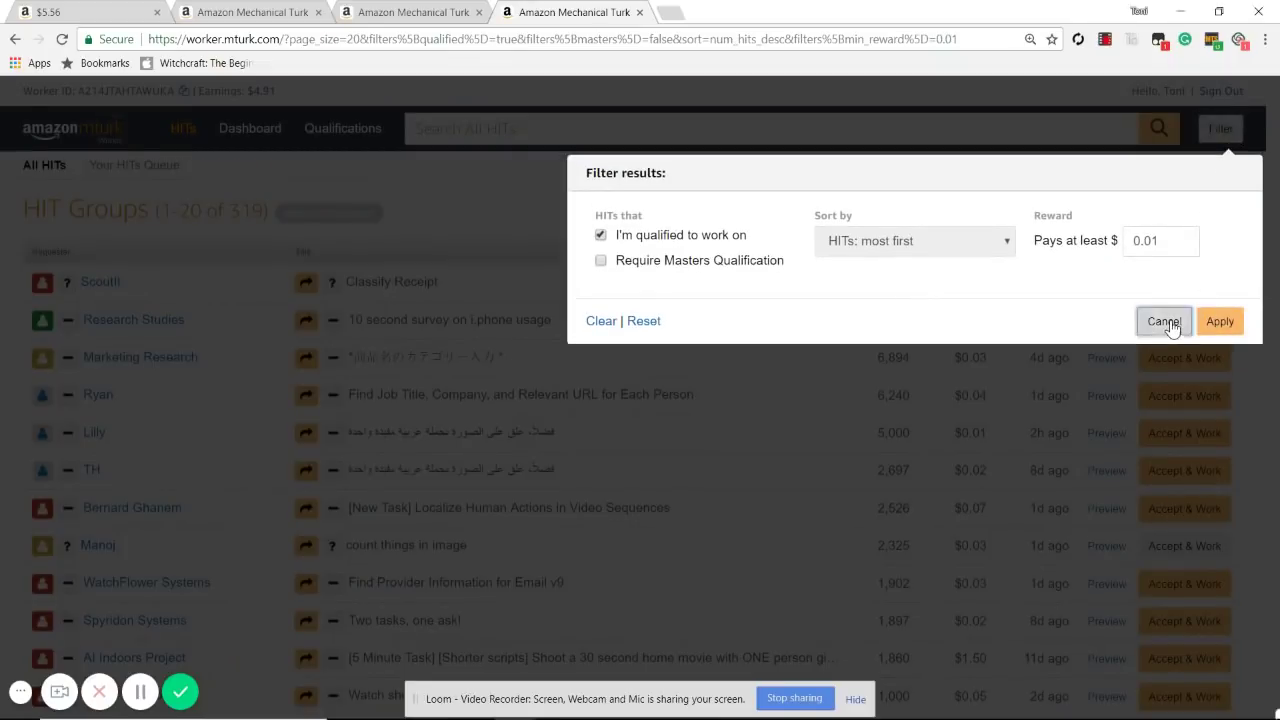
left_click(1171, 323)
Step: Accept the "Image Riddle Solving" HIT in a new tab and look over its instructions and answer form
scroll(733, 358, "down", 4)
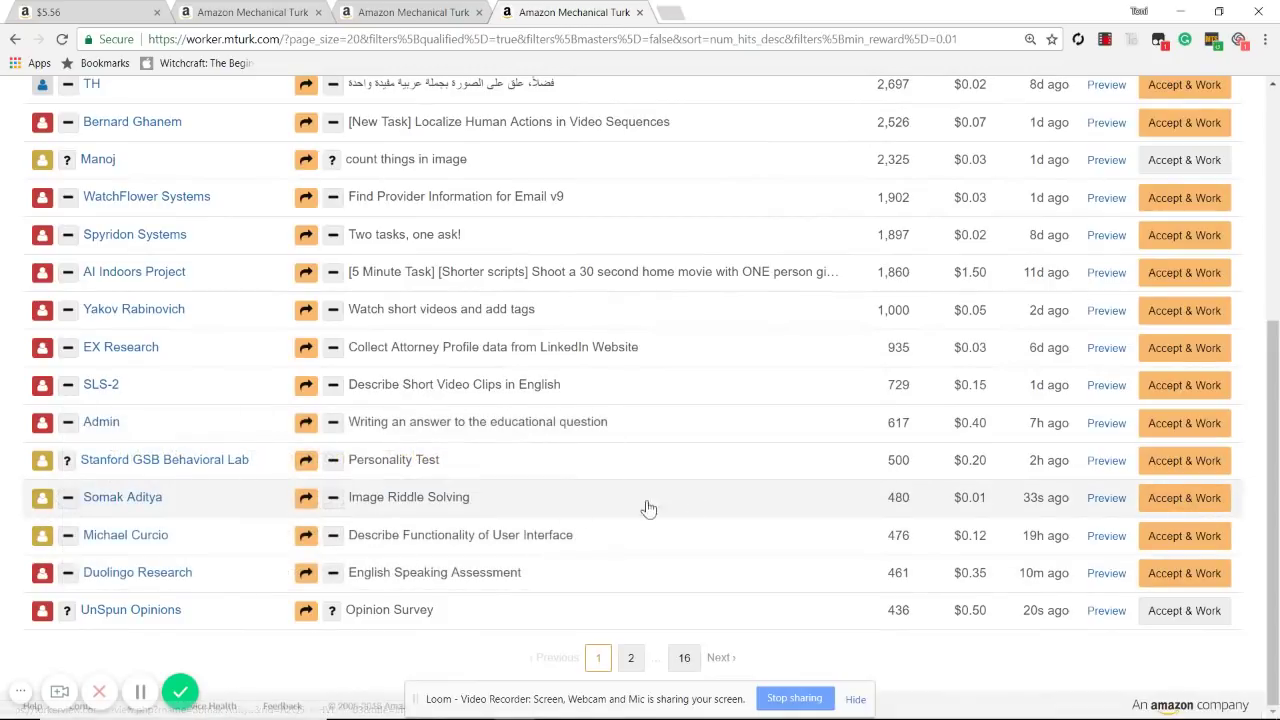
right_click(1191, 494)
left_click(1133, 507)
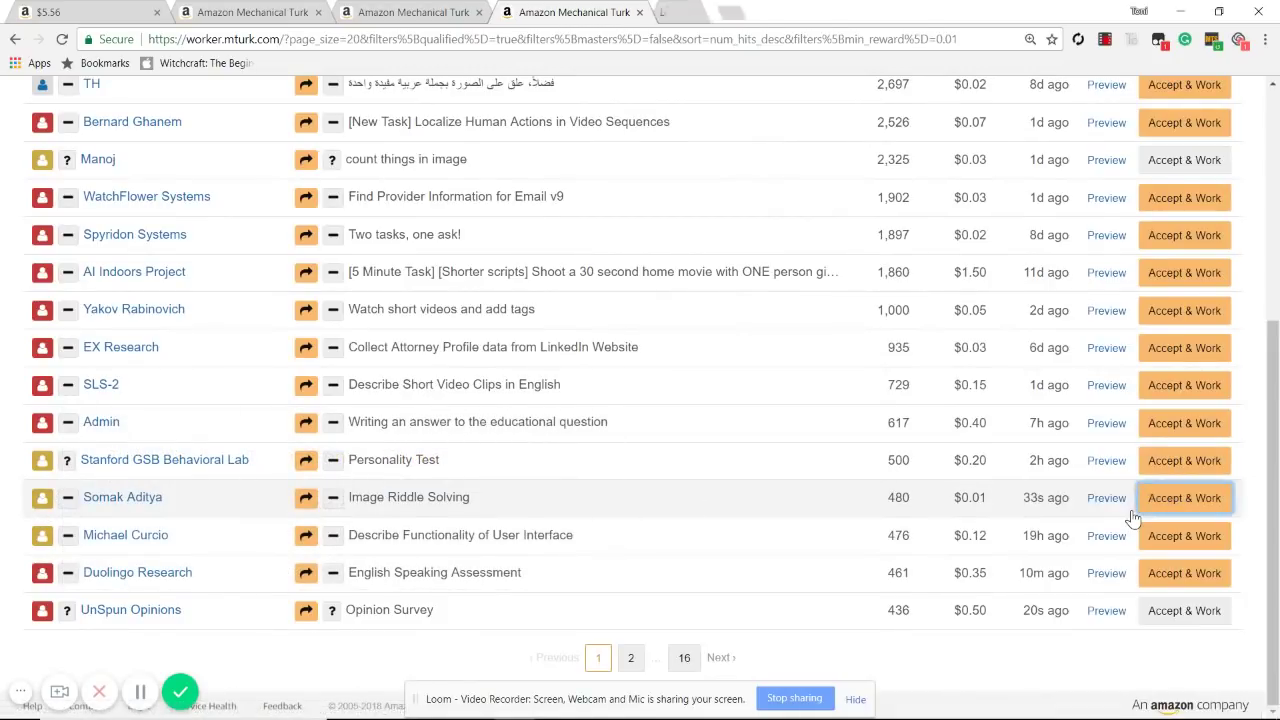
left_click(770, 13)
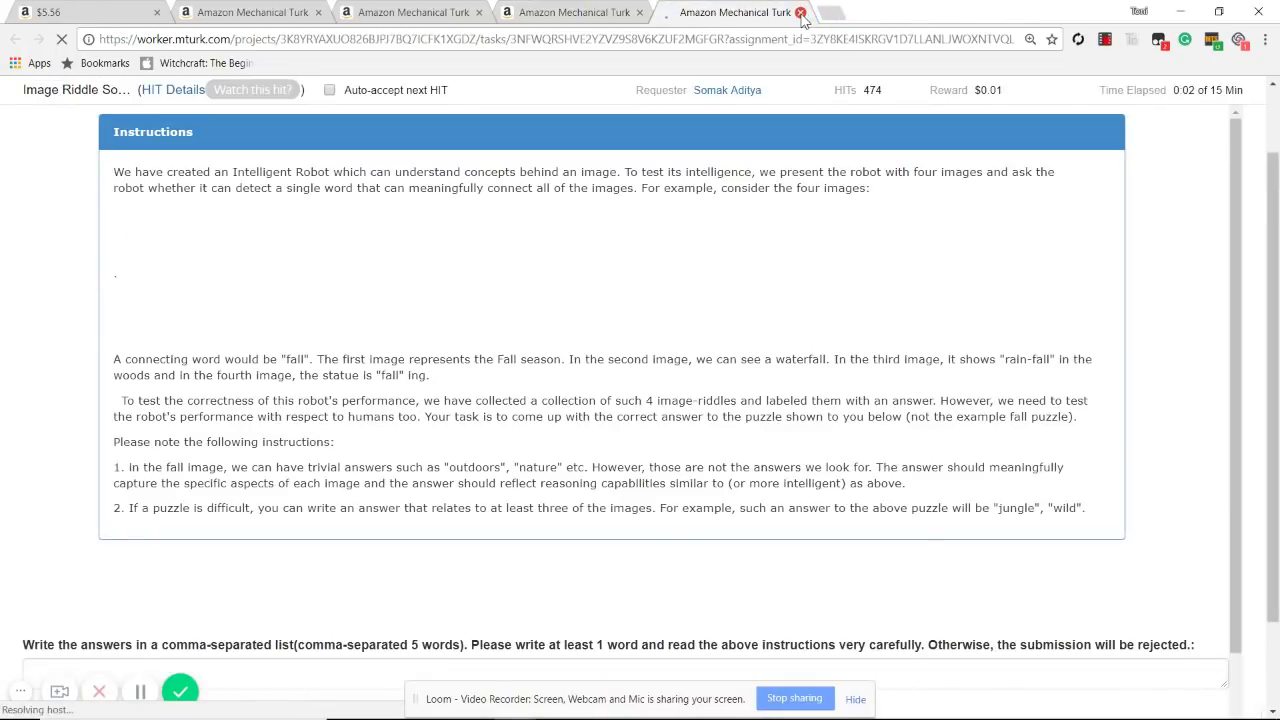
scroll(580, 406, "down", 3)
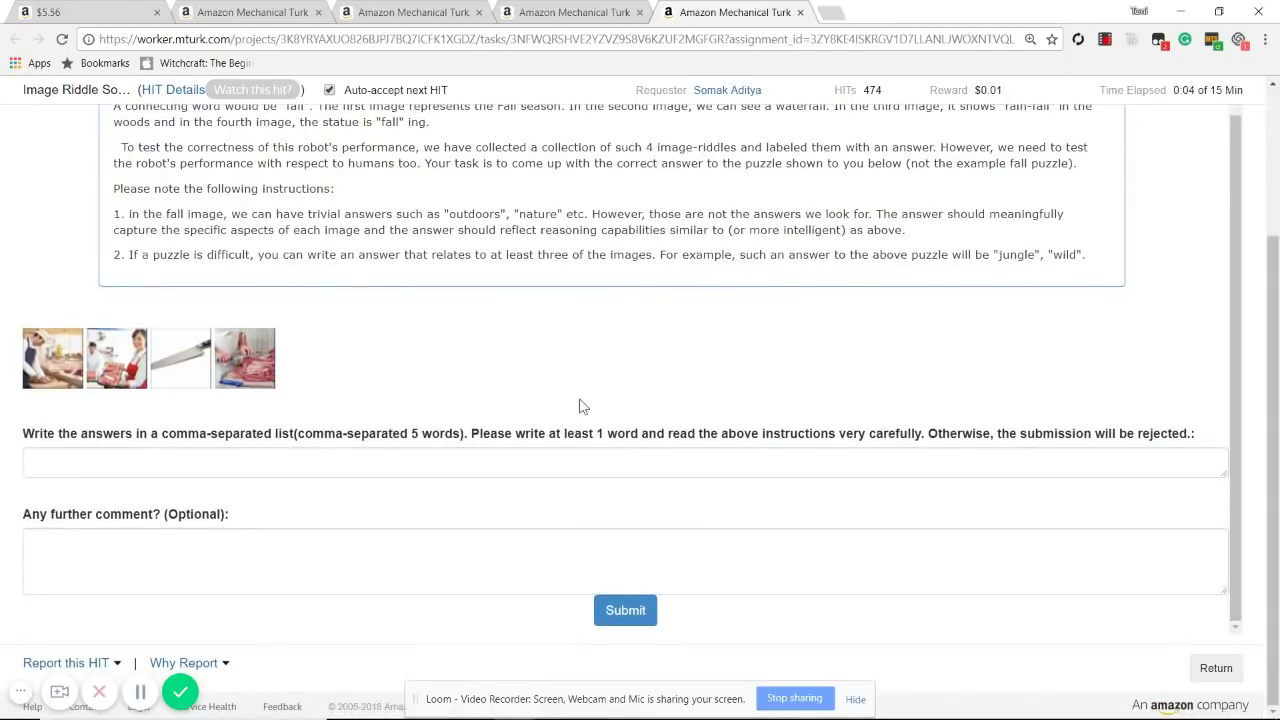
scroll(583, 406, "up", 5)
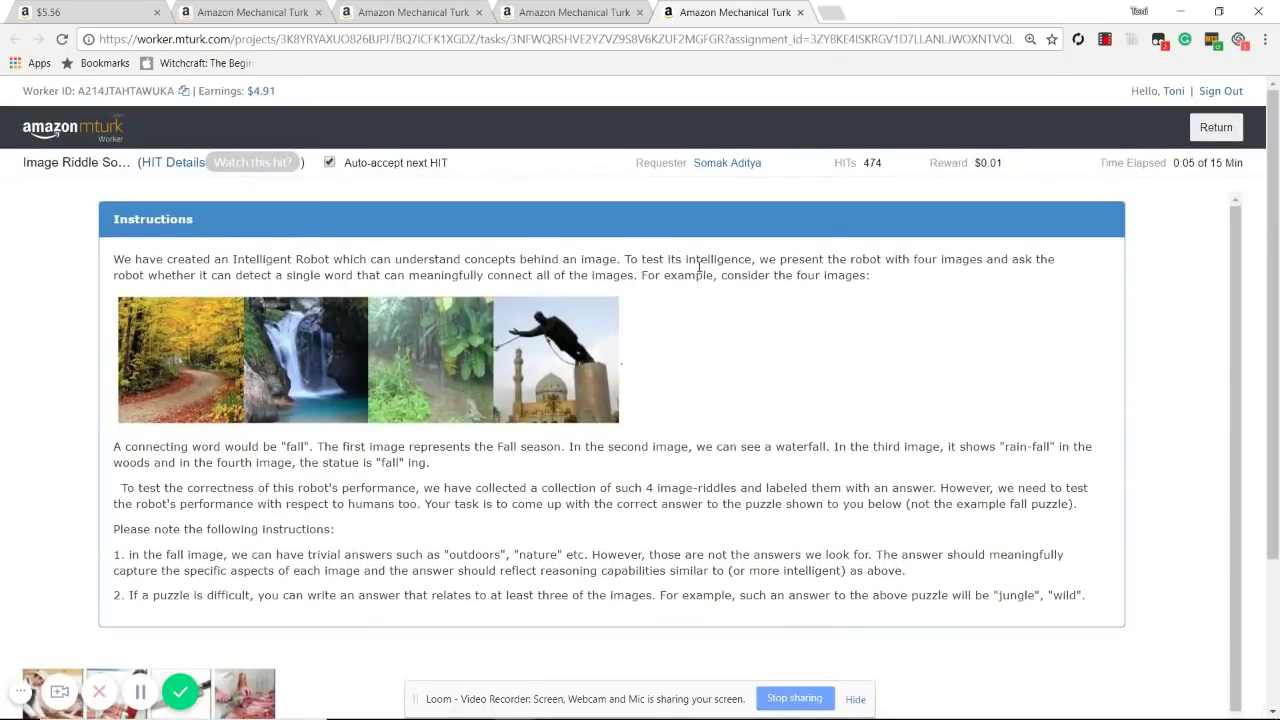
Step: Return the "Image Riddle Solving" HIT and close its tab
left_click(1216, 127)
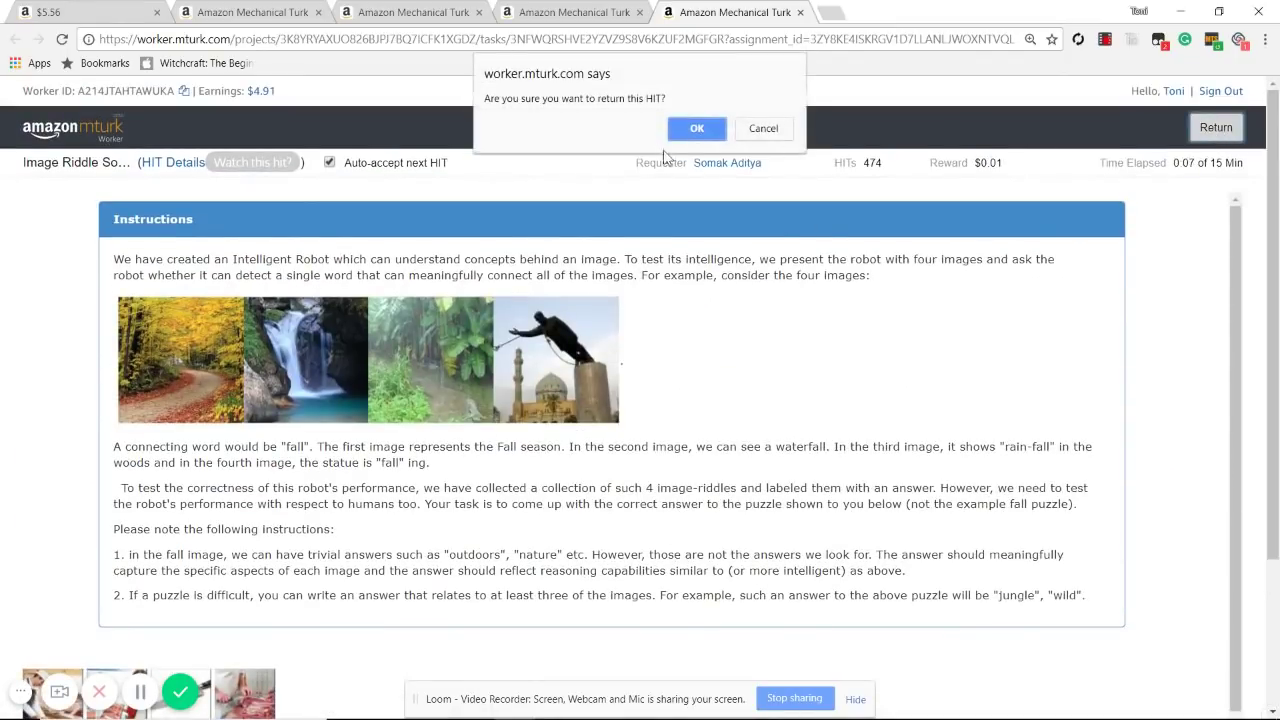
left_click(695, 130)
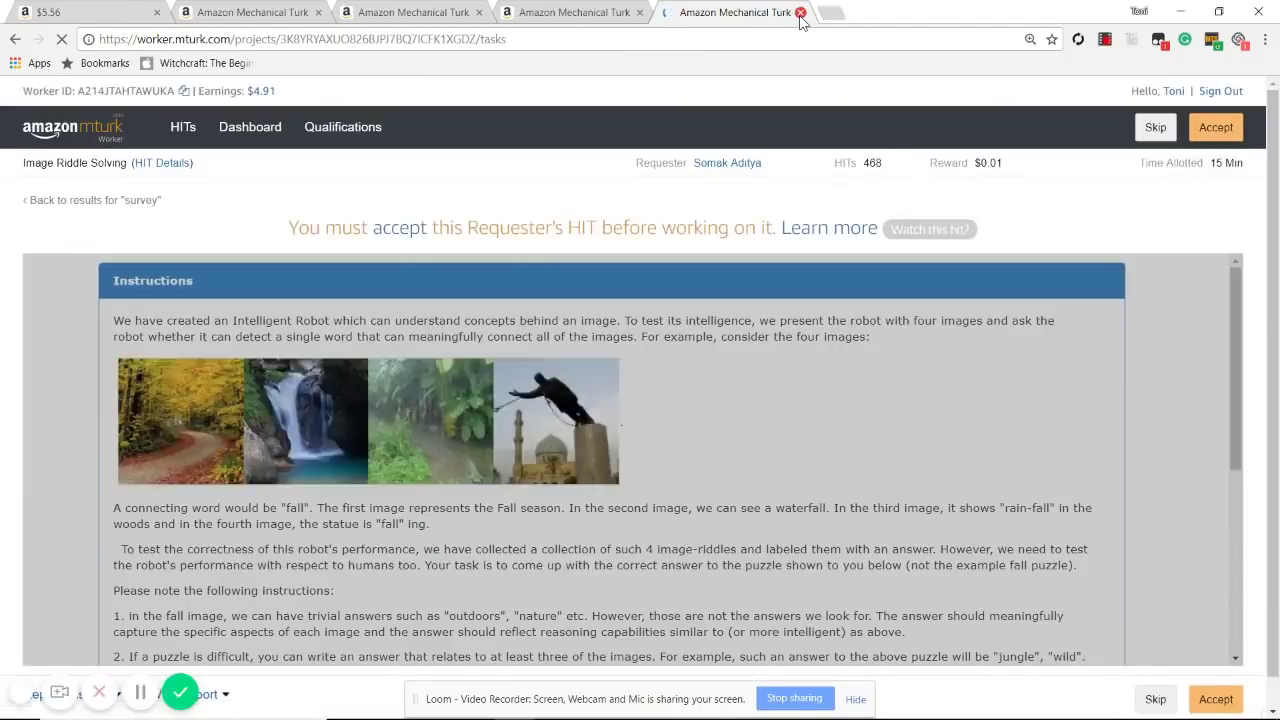
left_click(800, 12)
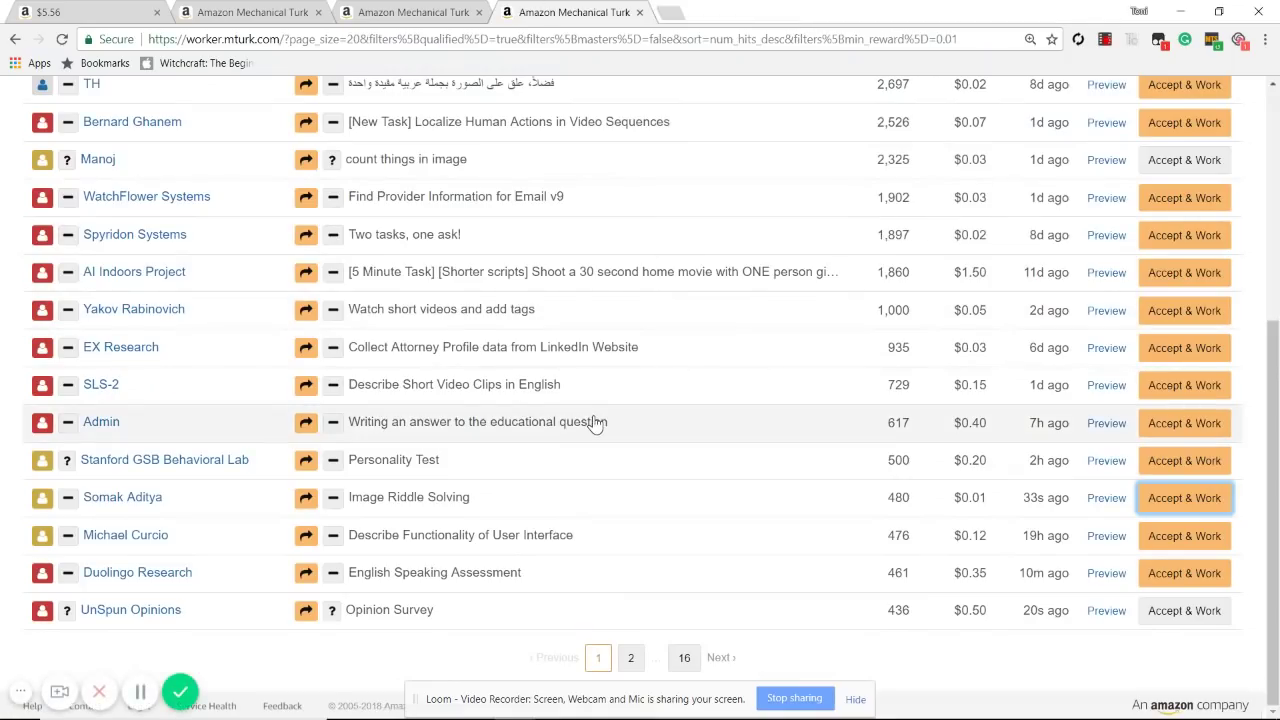
Step: Check the reward-sorted HIT list and the dashboard, ending on the list sorted by most HITs
left_click(413, 12)
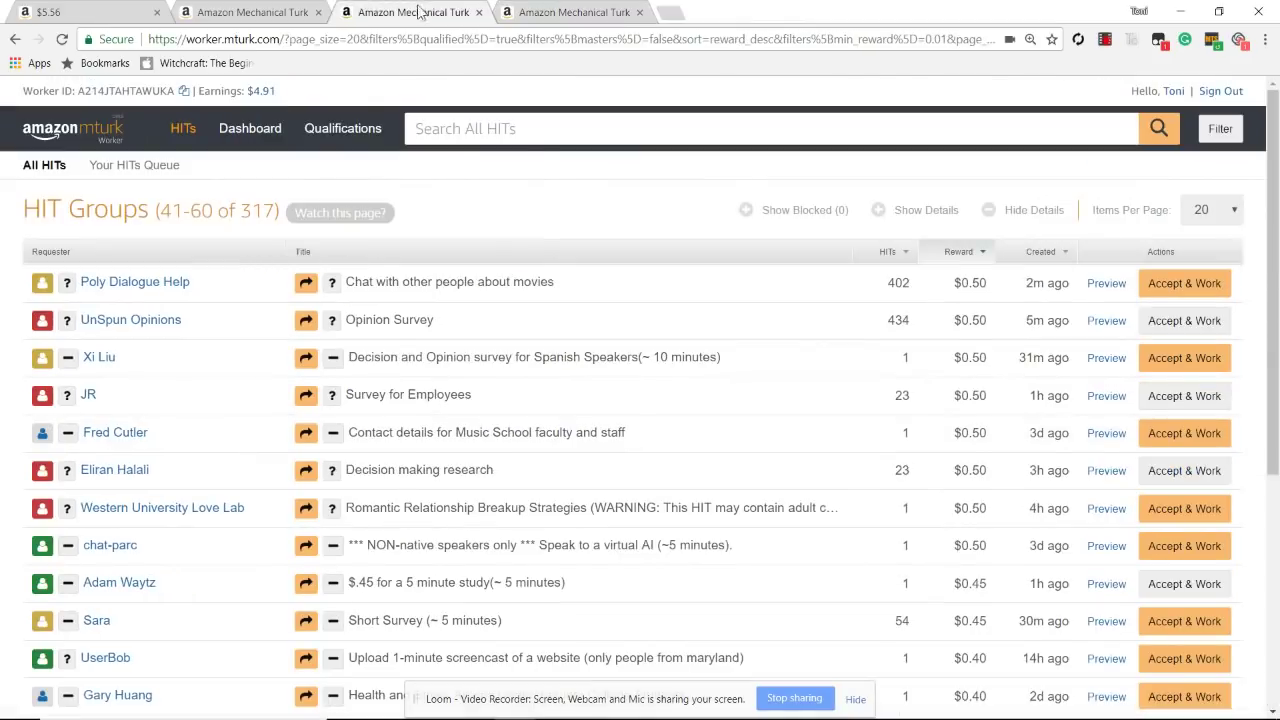
left_click(85, 12)
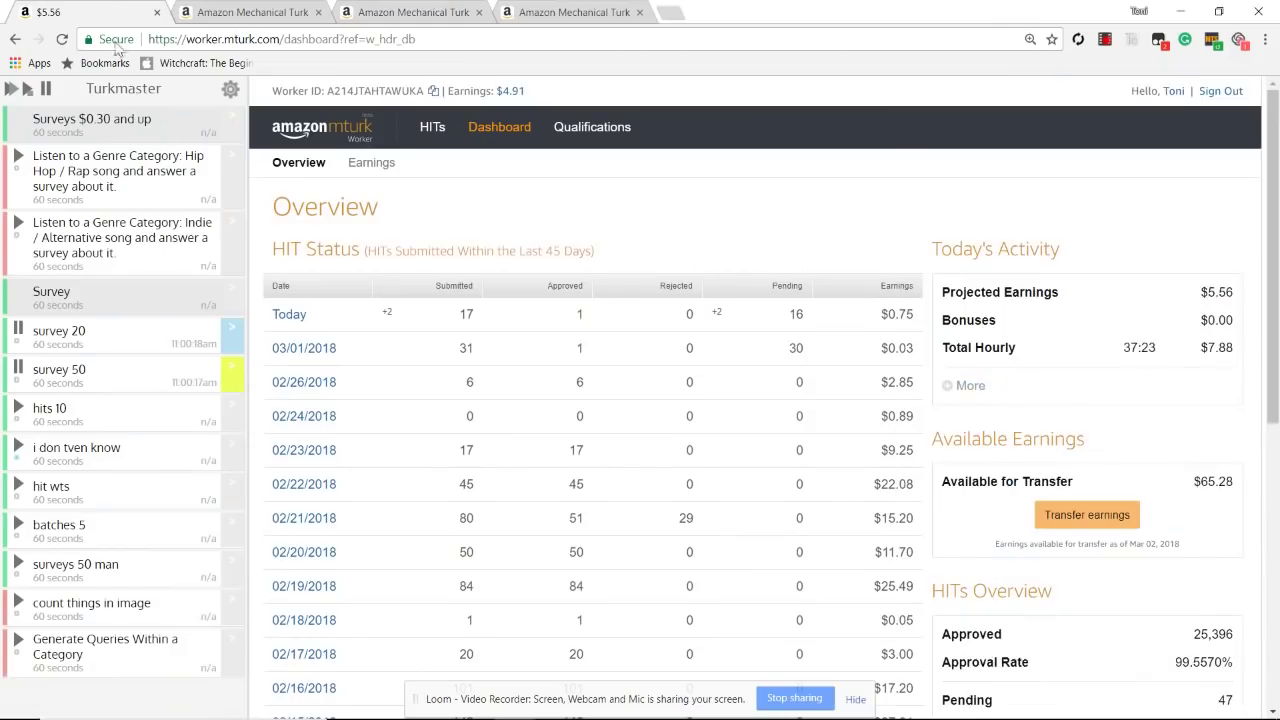
left_click(418, 10)
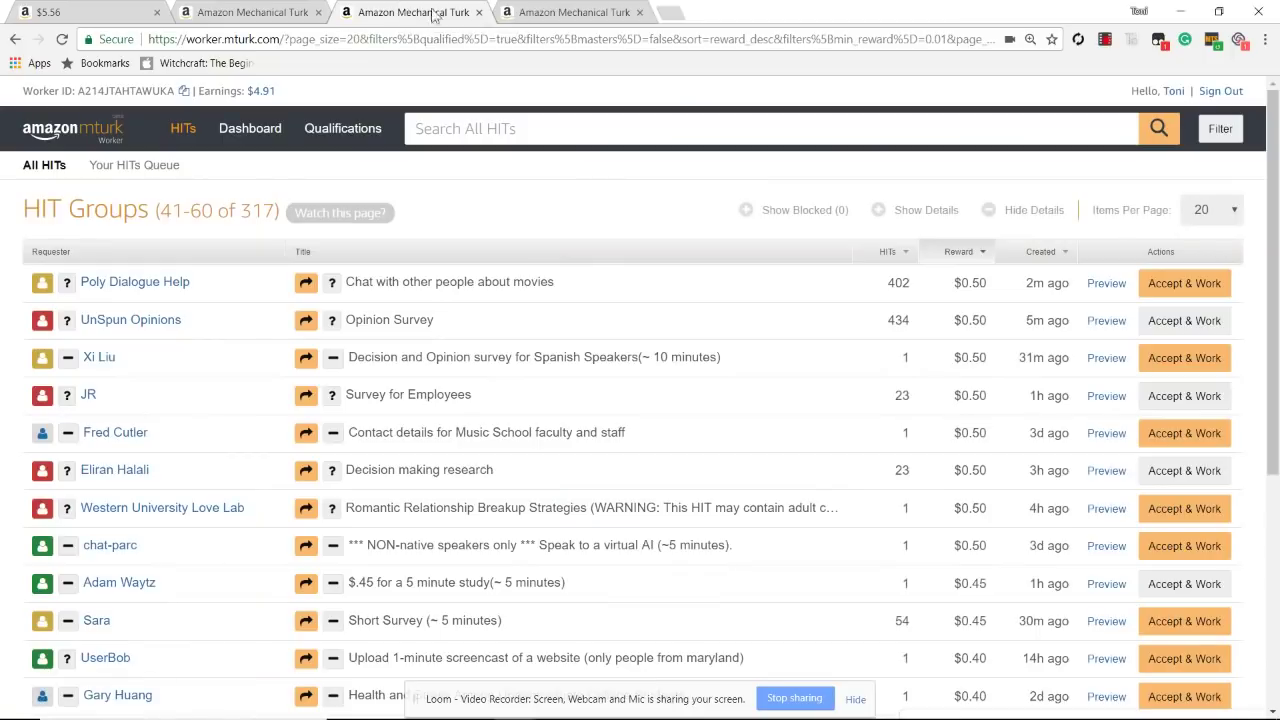
left_click(548, 8)
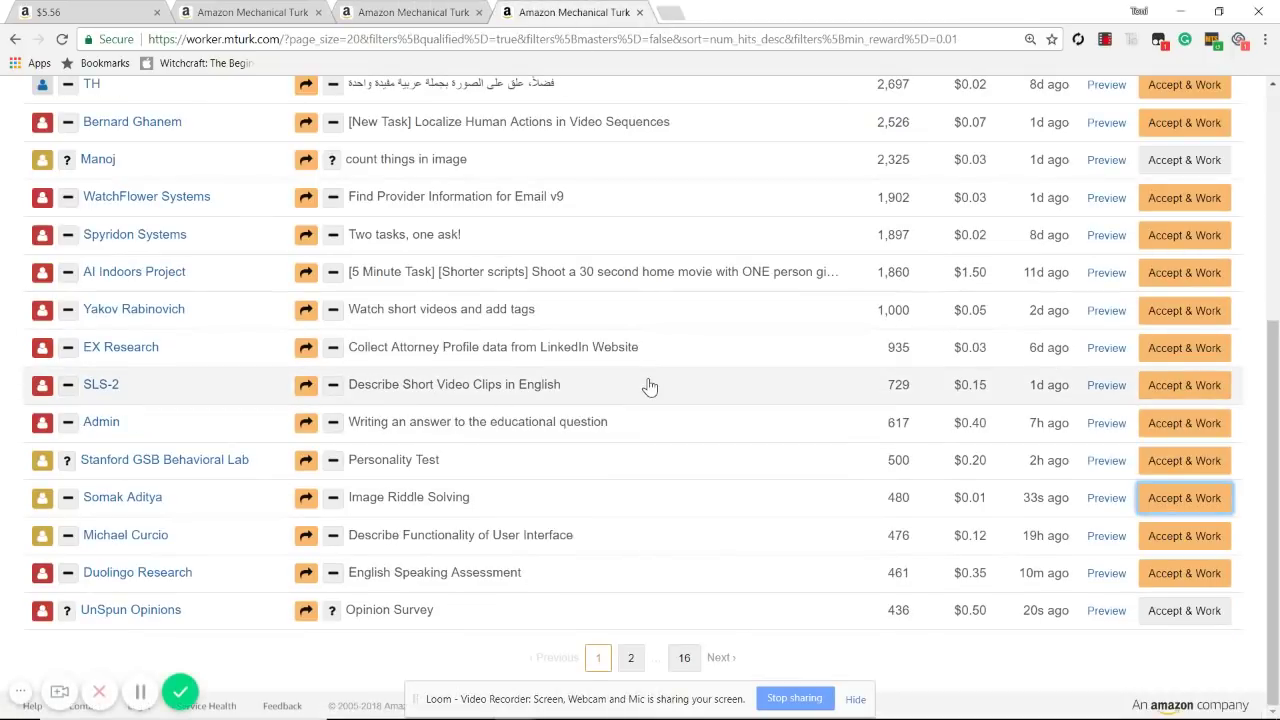
Step: Filter the list sorted by most HITs to HITs paying at least $0.05
scroll(650, 386, "up", 4)
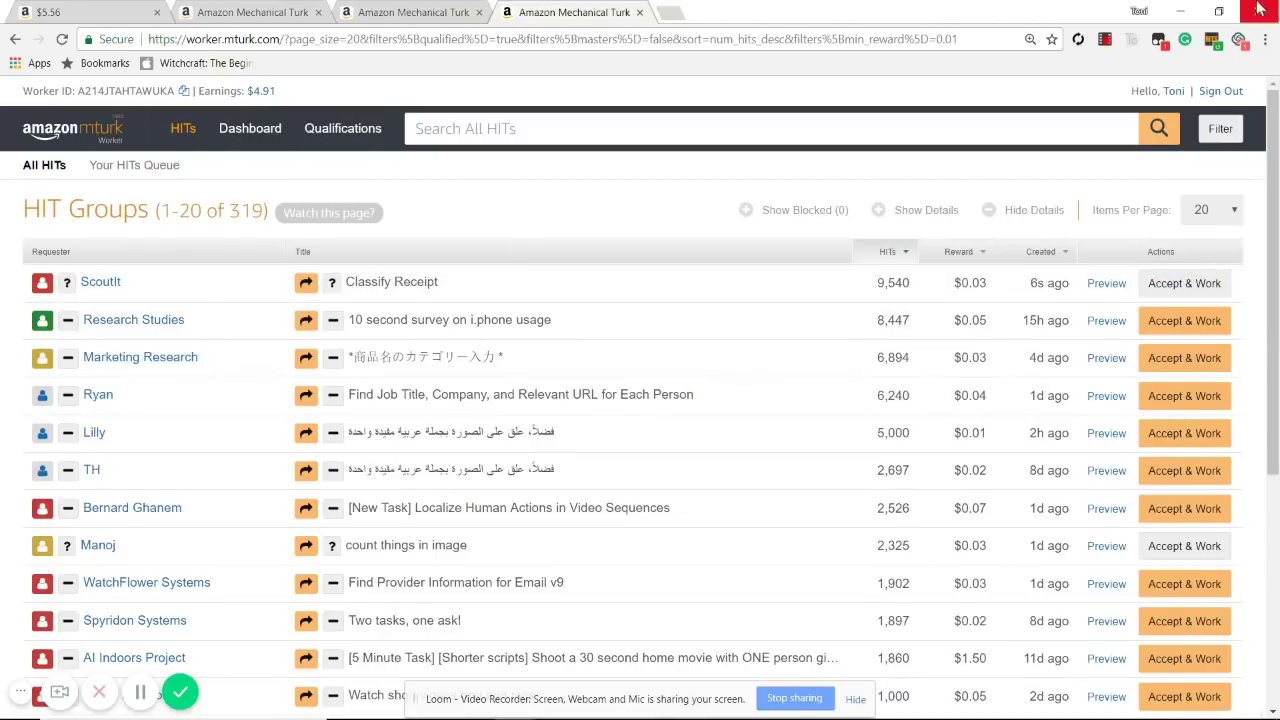
left_click(1222, 130)
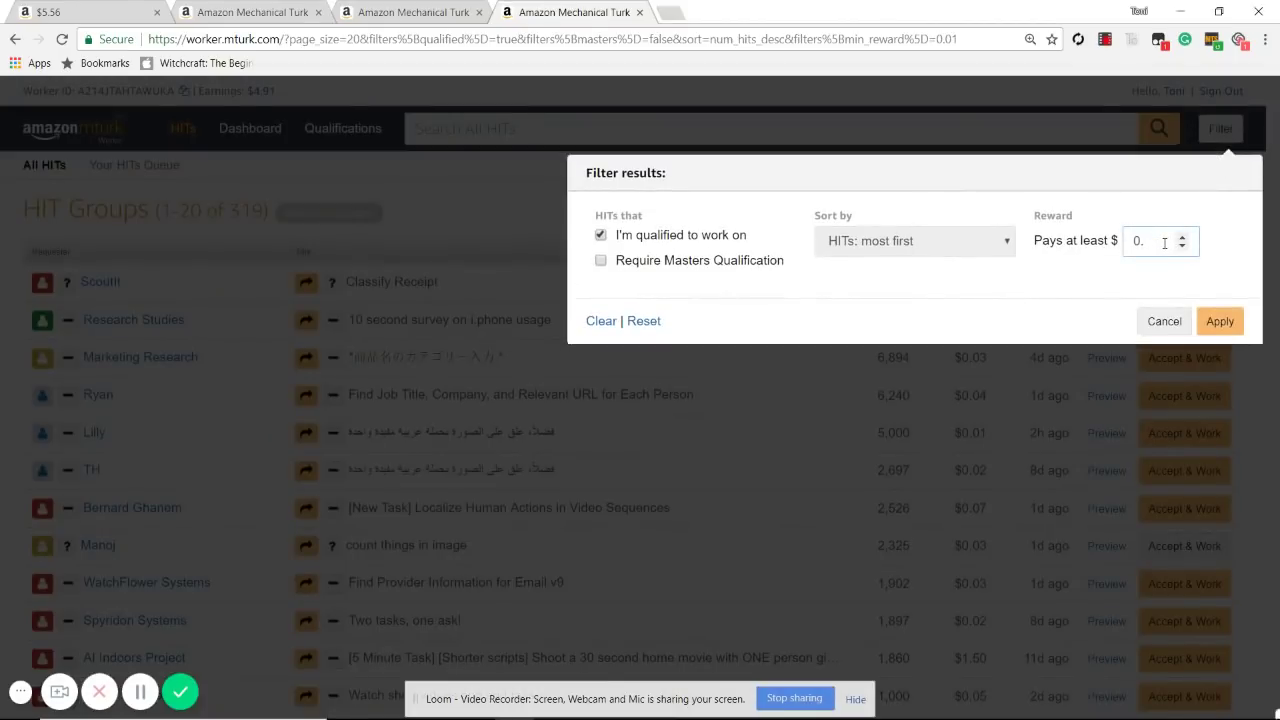
left_click(1220, 322)
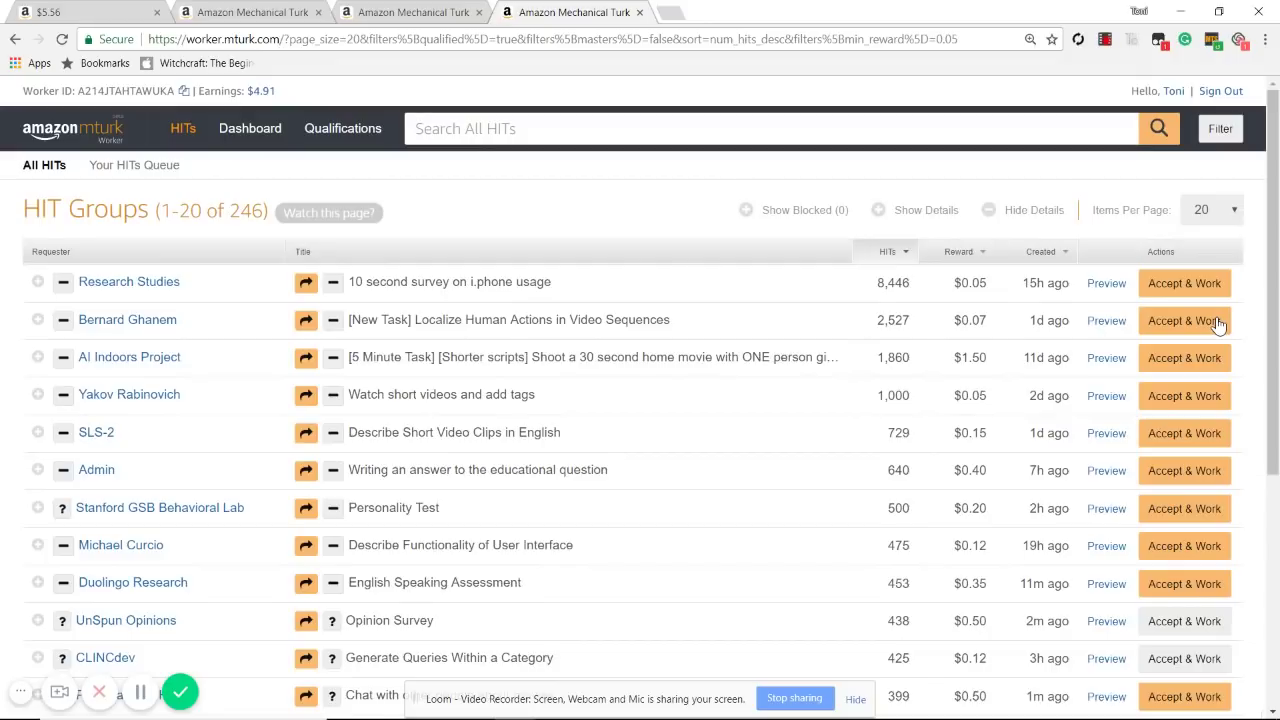
Step: Add a Turkmaster watcher for this filtered list named "batches" with time 05 and its alert enabled
left_click(337, 214)
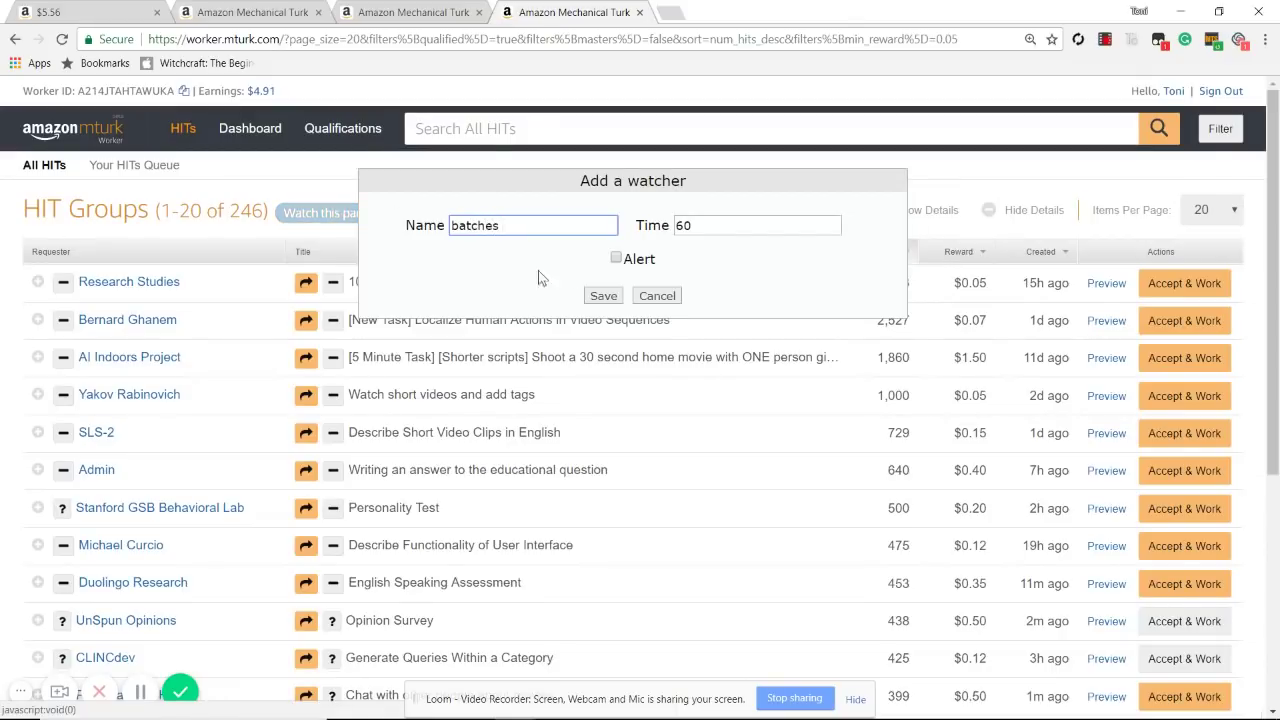
left_click(718, 229)
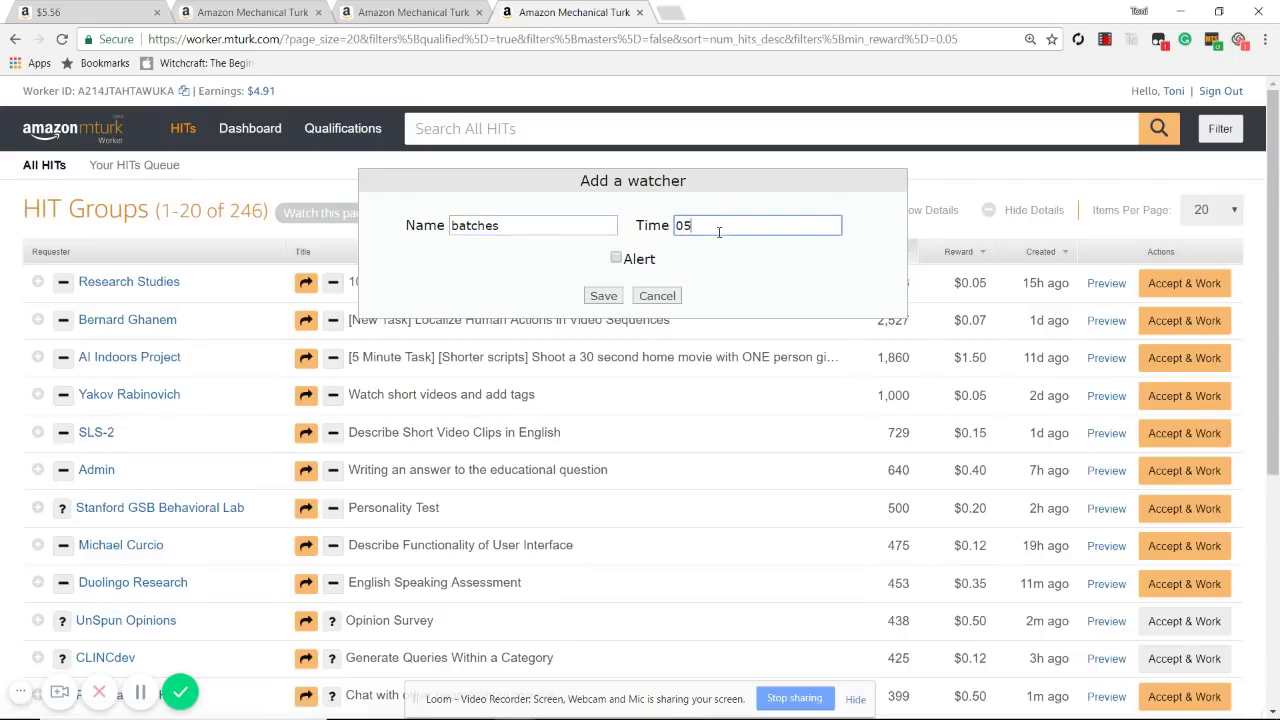
left_click(616, 259)
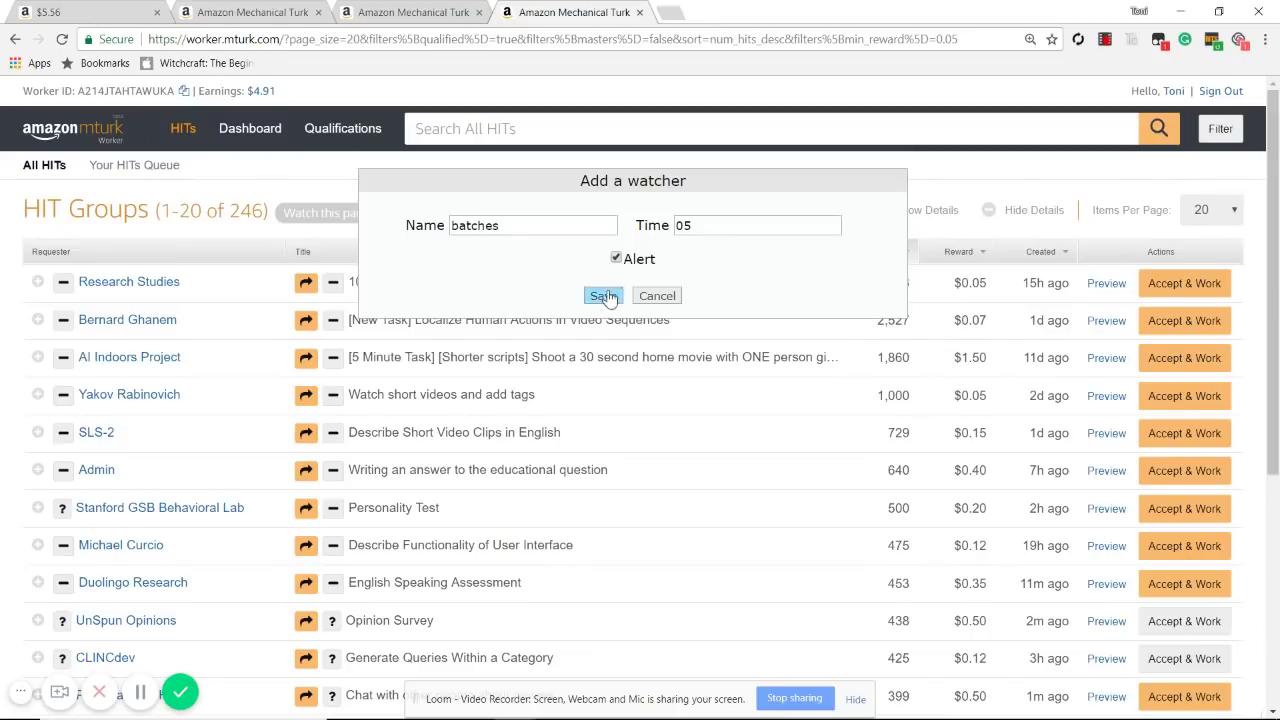
left_click(604, 296)
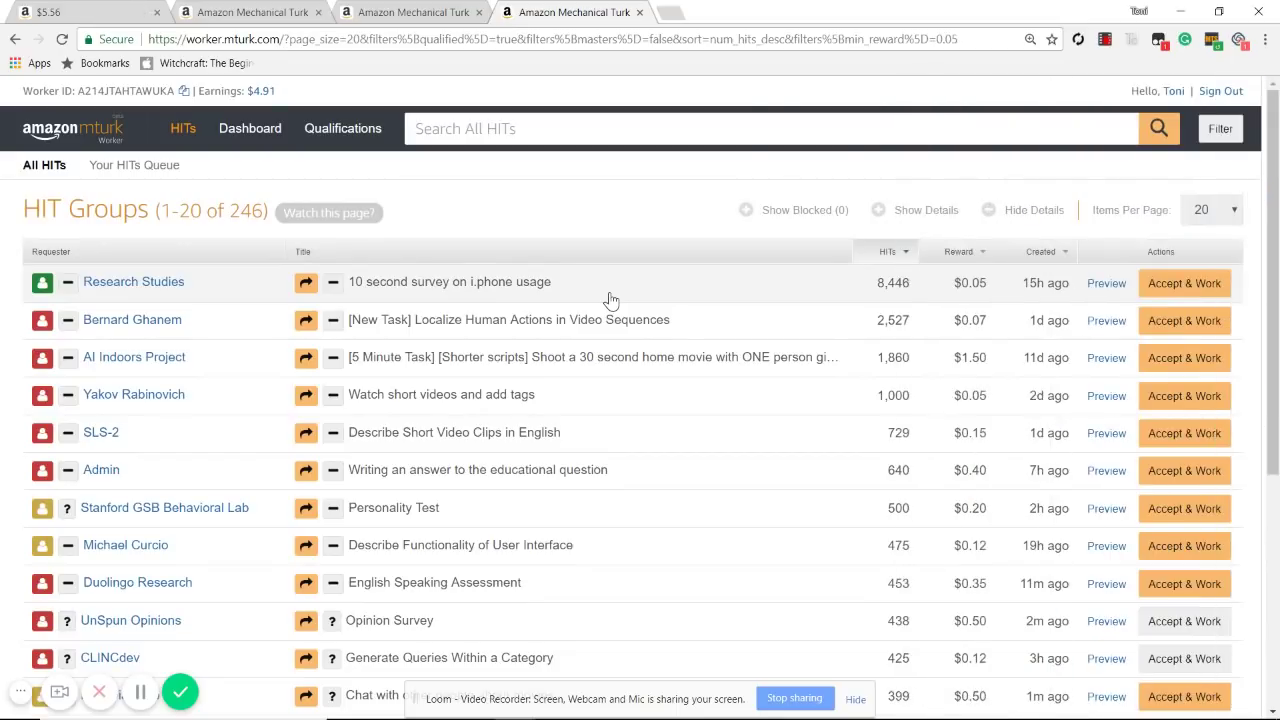
Step: Choose newest-first creation date sorting in the filter of the reward-sorted HIT list
left_click(450, 15)
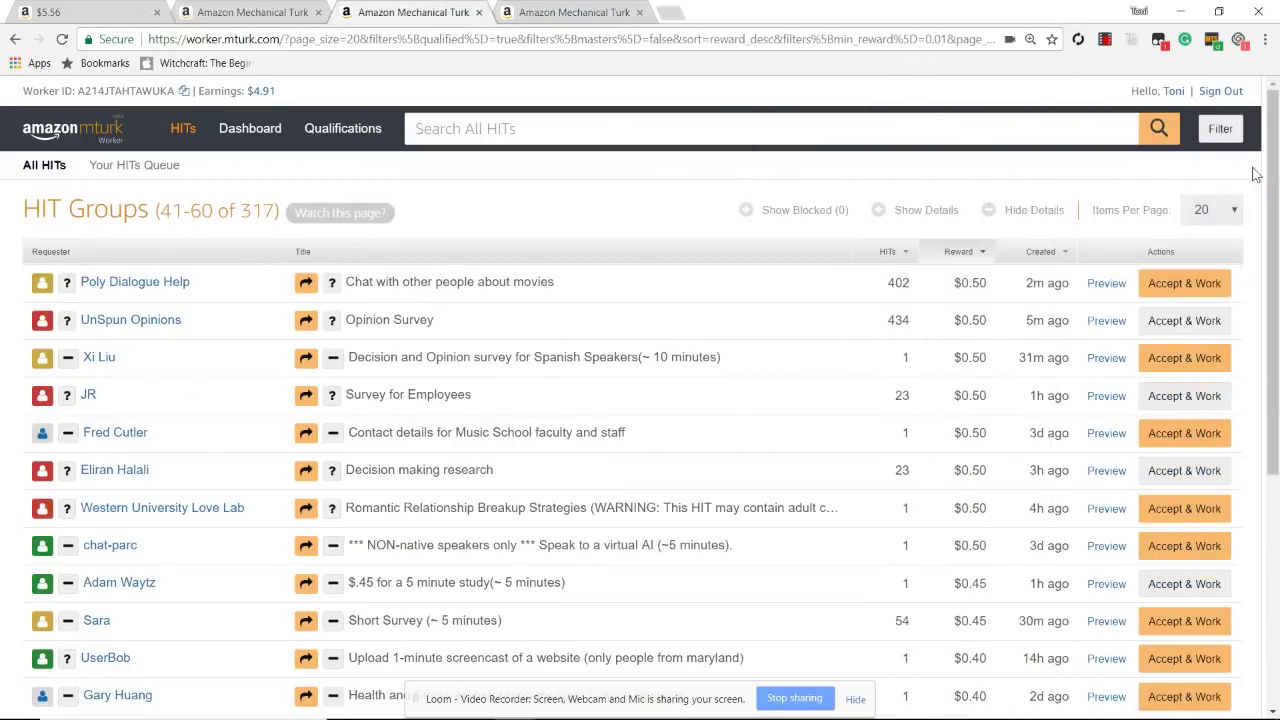
left_click(1222, 130)
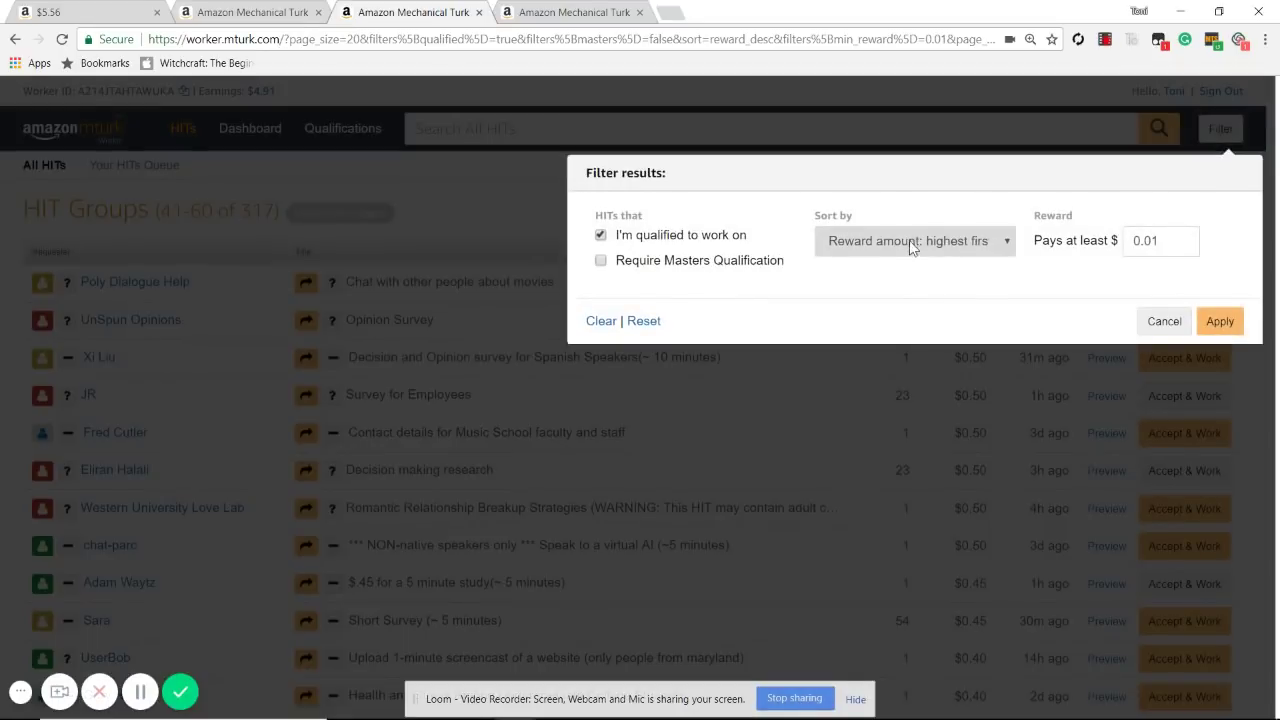
left_click(910, 241)
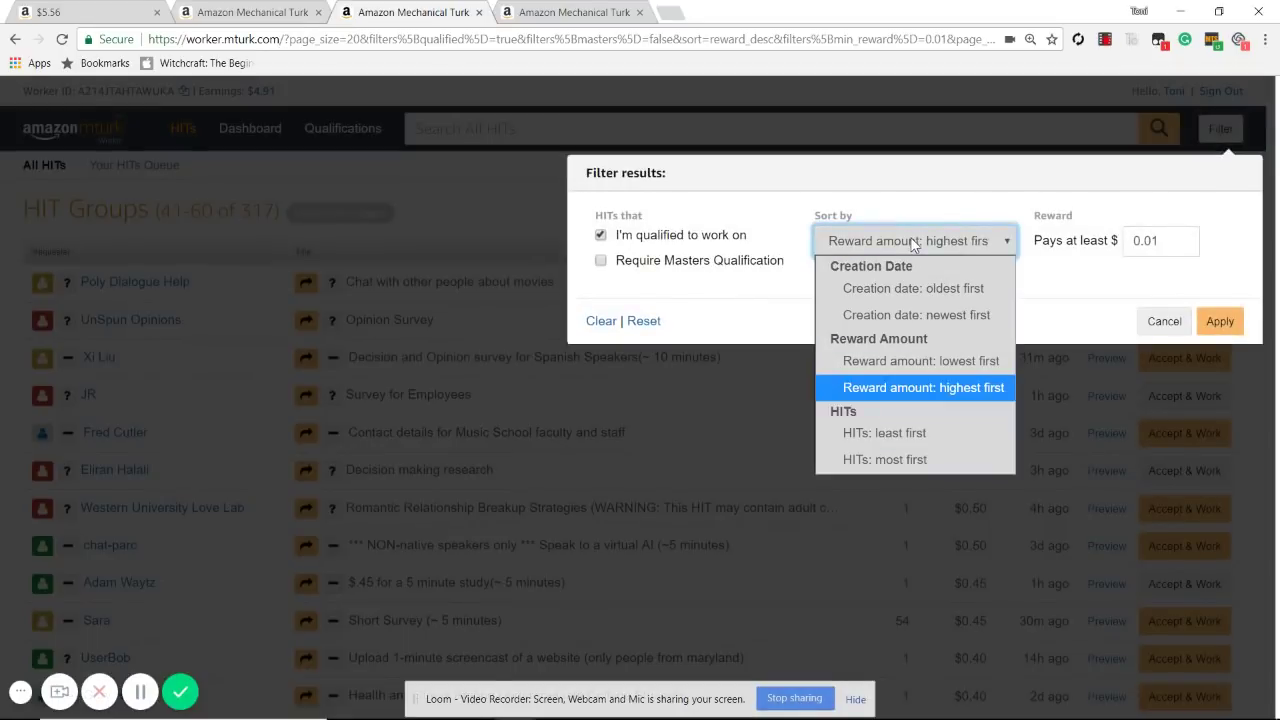
left_click(946, 318)
Step: Accept the "Find products in a scene" HIT from the Turkmaster notifications and close its tab
mouse_move(1251, 397)
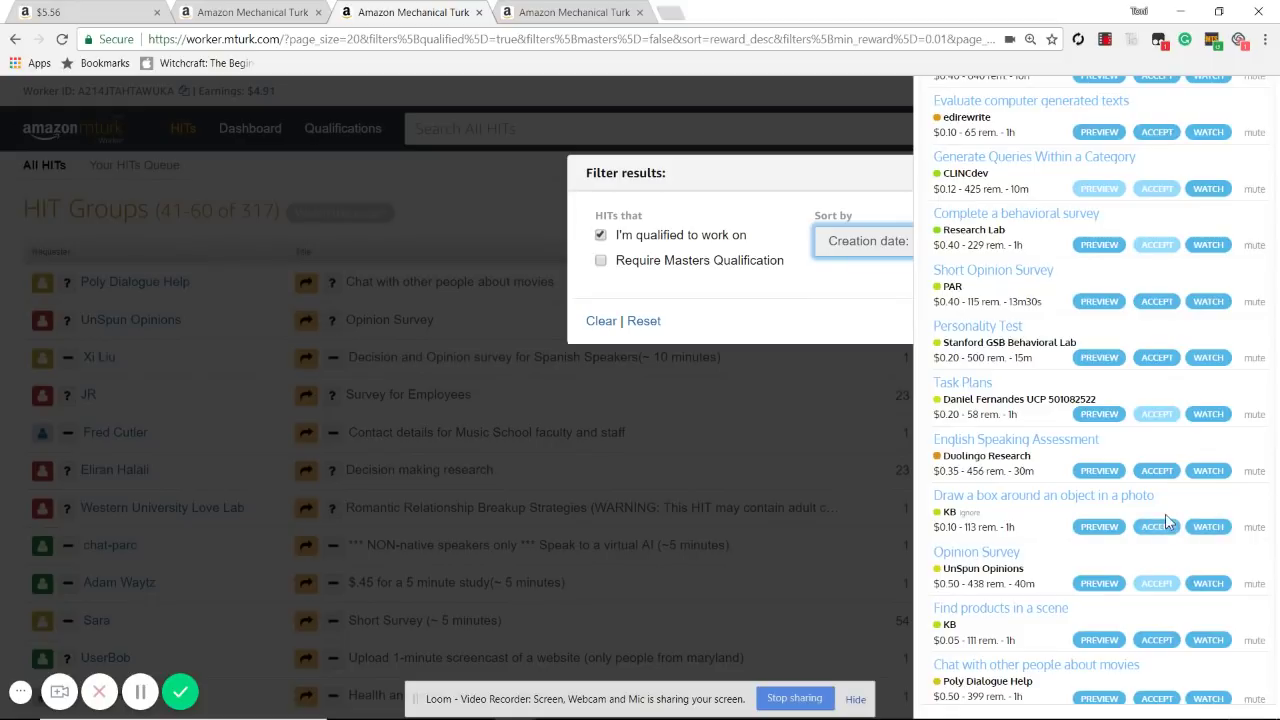
left_click(1156, 640)
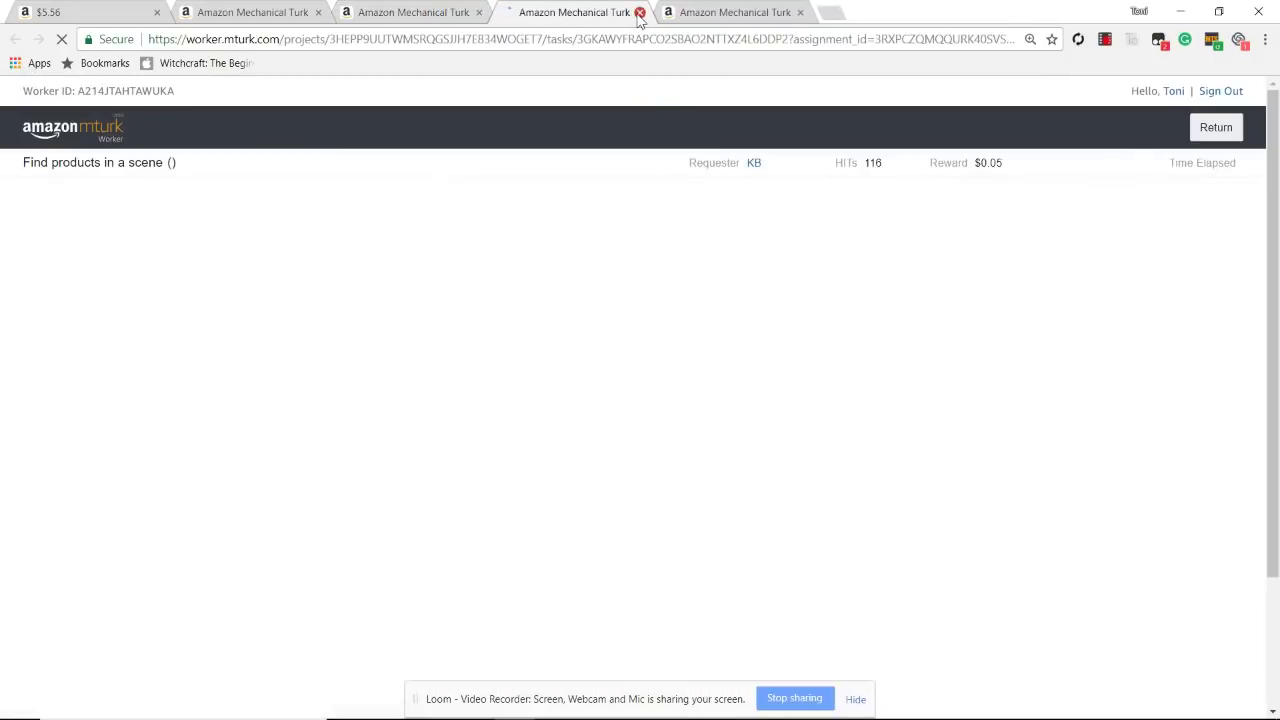
left_click(640, 13)
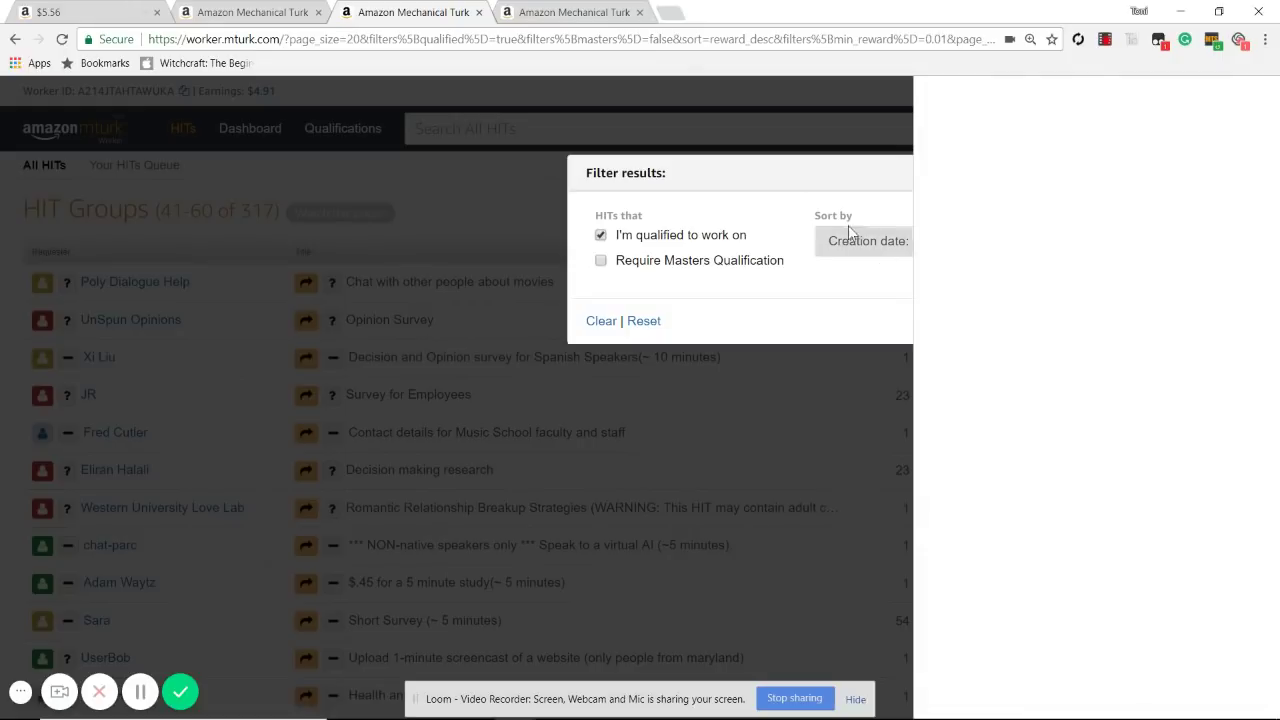
Step: Apply the newest-first sorting and browse the first two pages of the resulting HIT list
left_click_drag(743, 186, 660, 186)
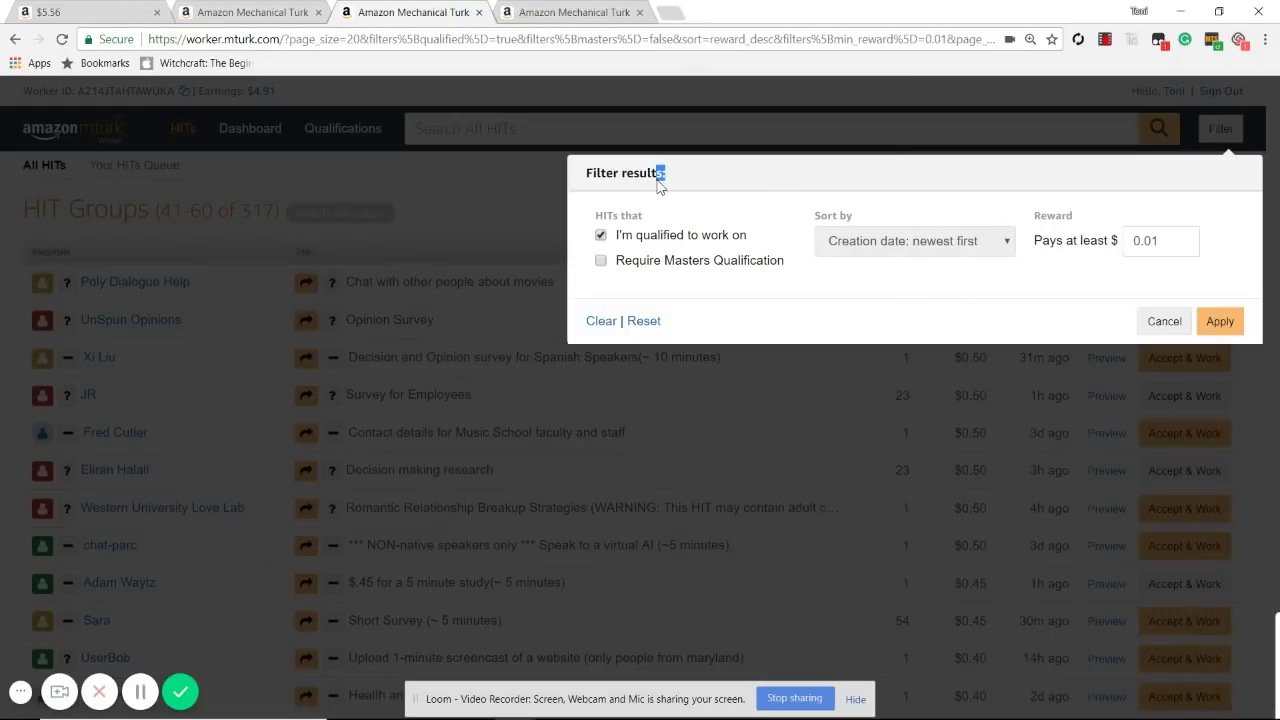
left_click(1220, 321)
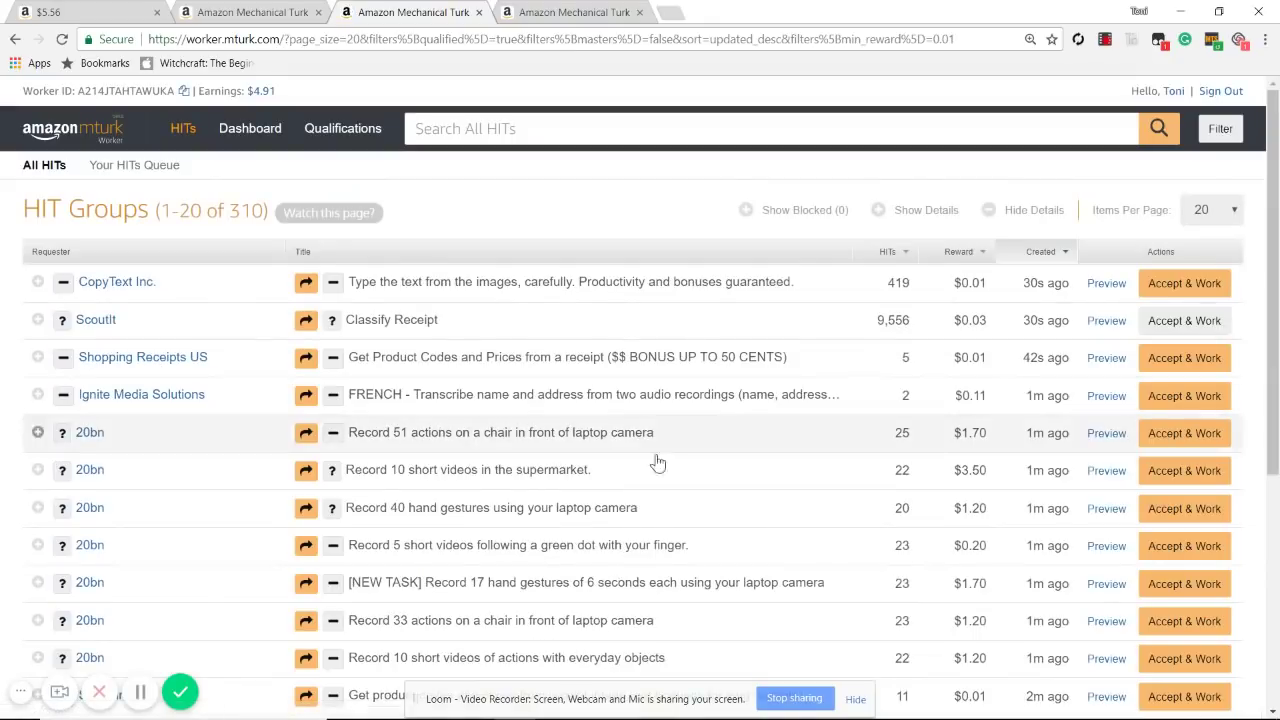
scroll(670, 481, "down", 4)
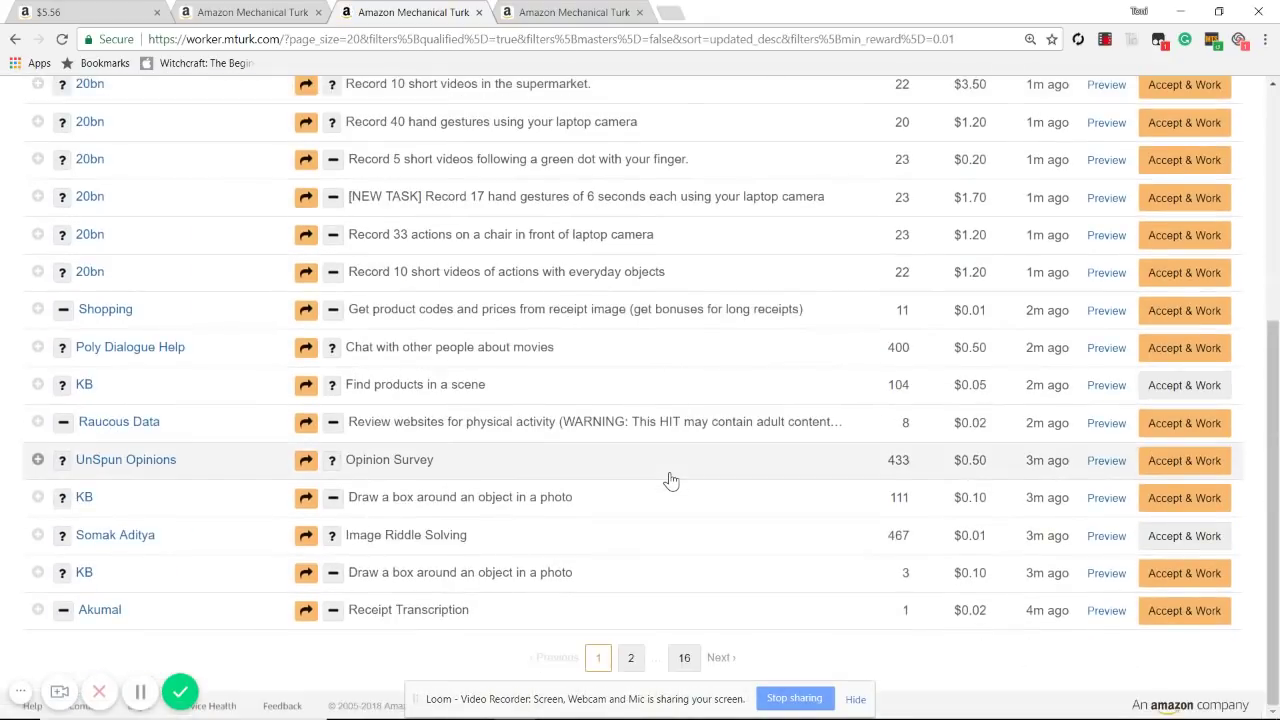
scroll(670, 481, "up", 4)
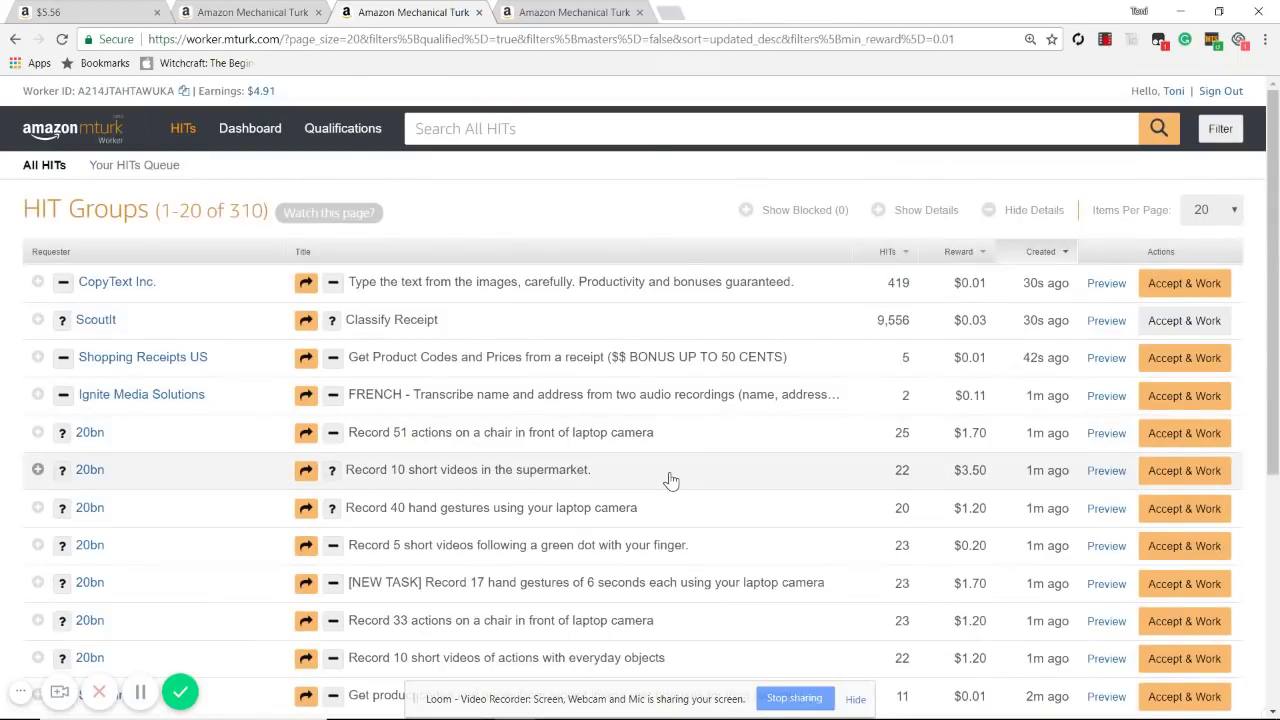
scroll(670, 481, "down", 4)
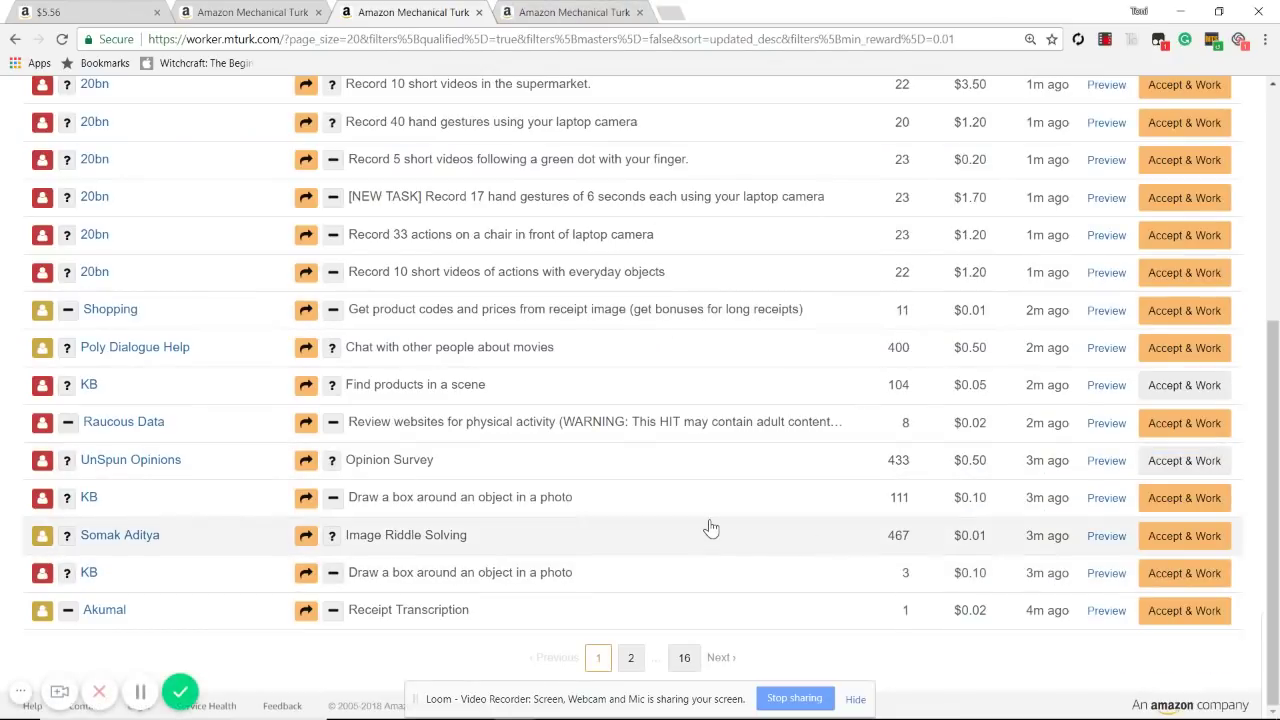
left_click(630, 657)
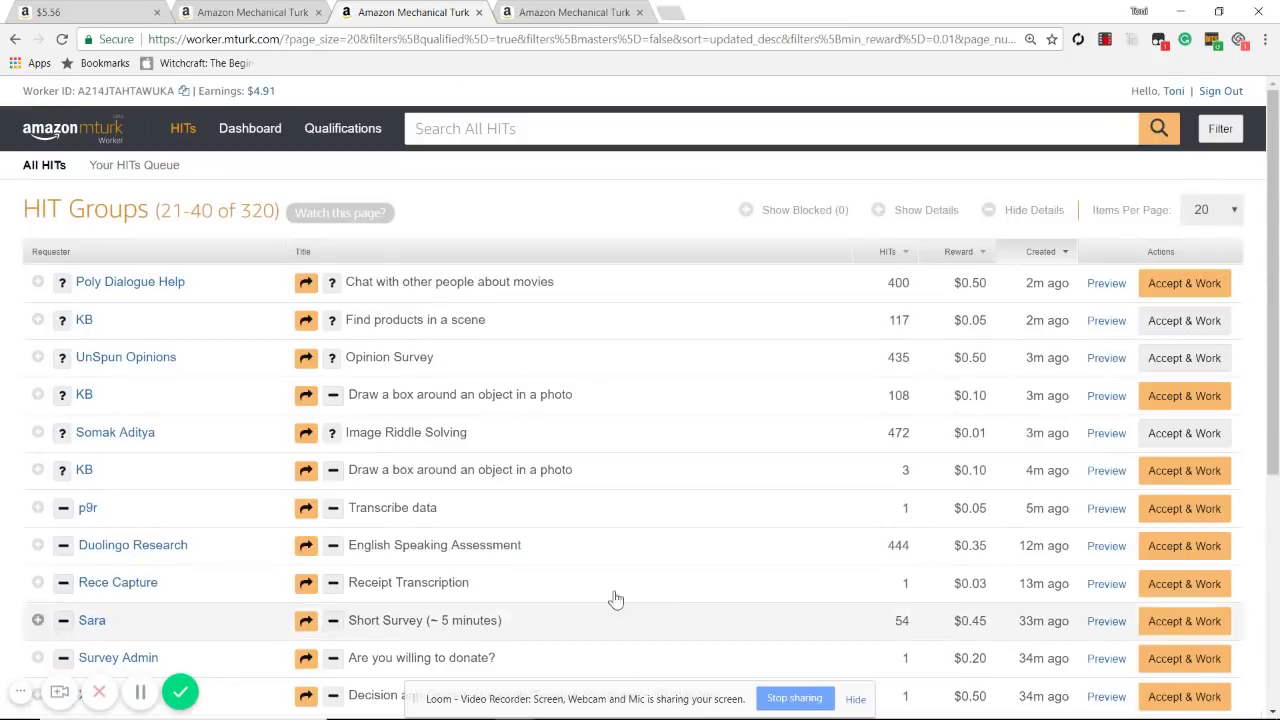
scroll(588, 477, "down", 3)
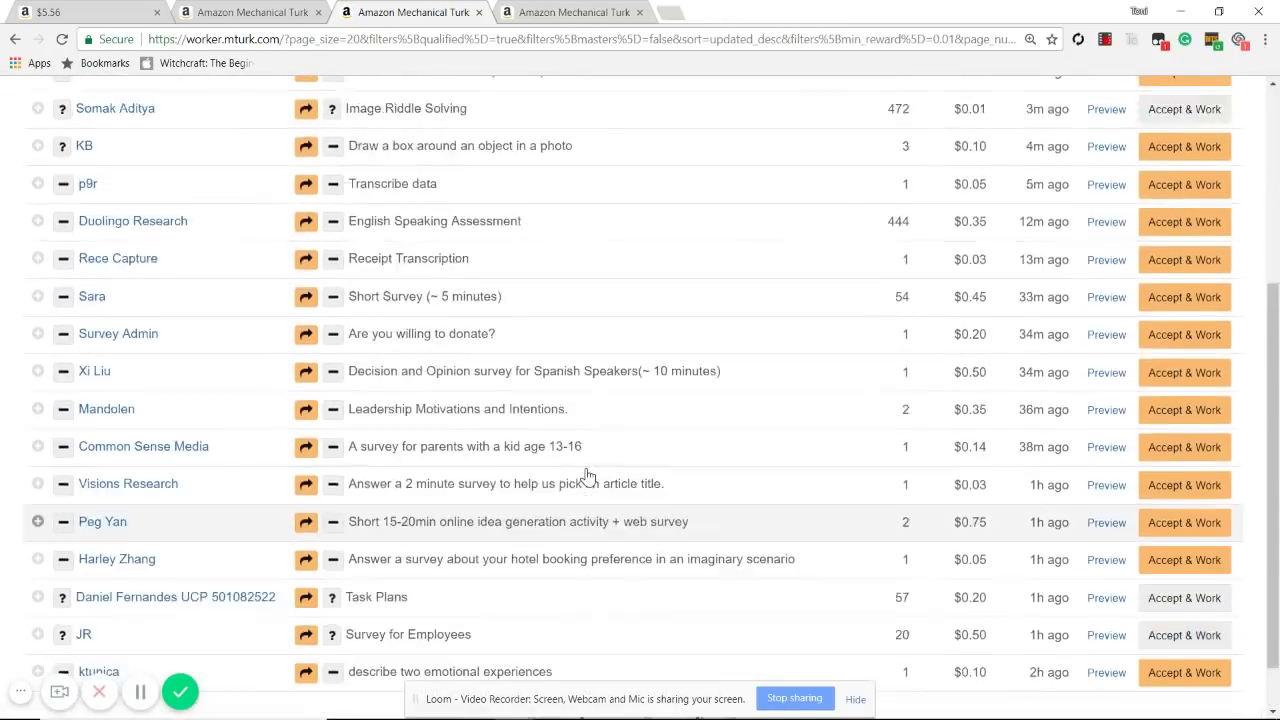
scroll(588, 477, "up", 3)
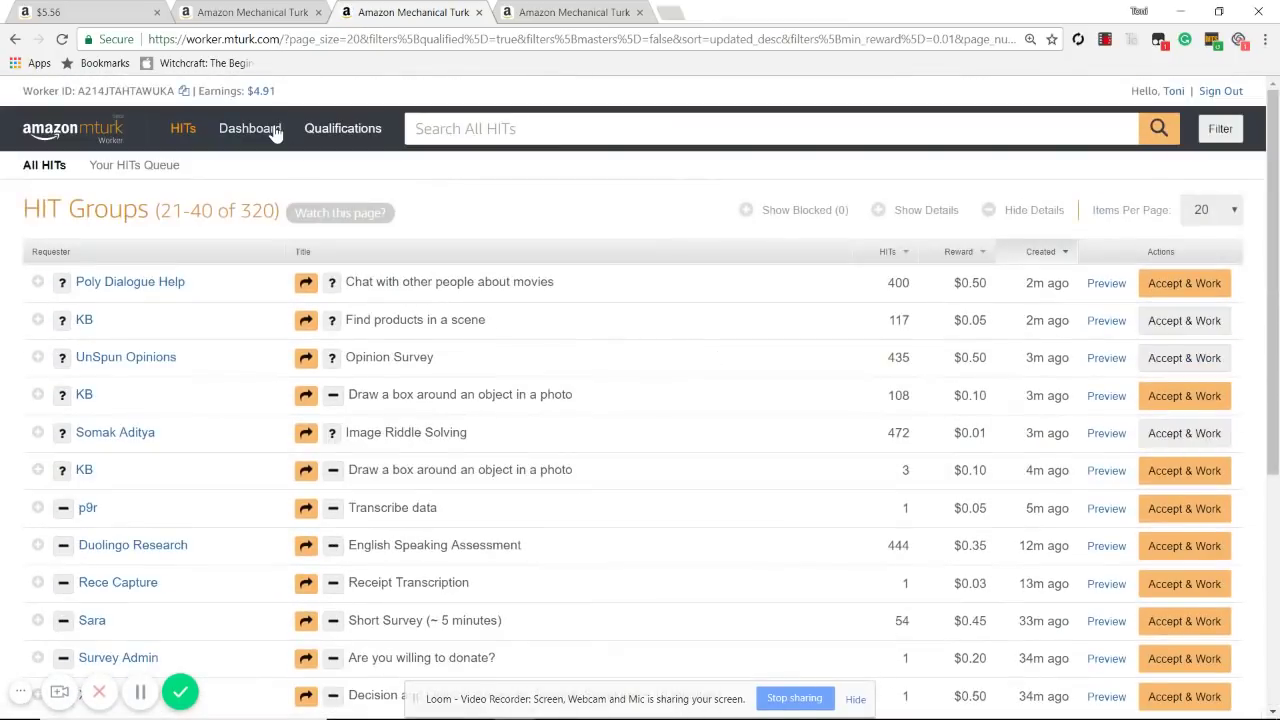
Step: Check the HITs queue and the dashboard's hourly total, ending on the list sorted by most HITs
left_click(137, 174)
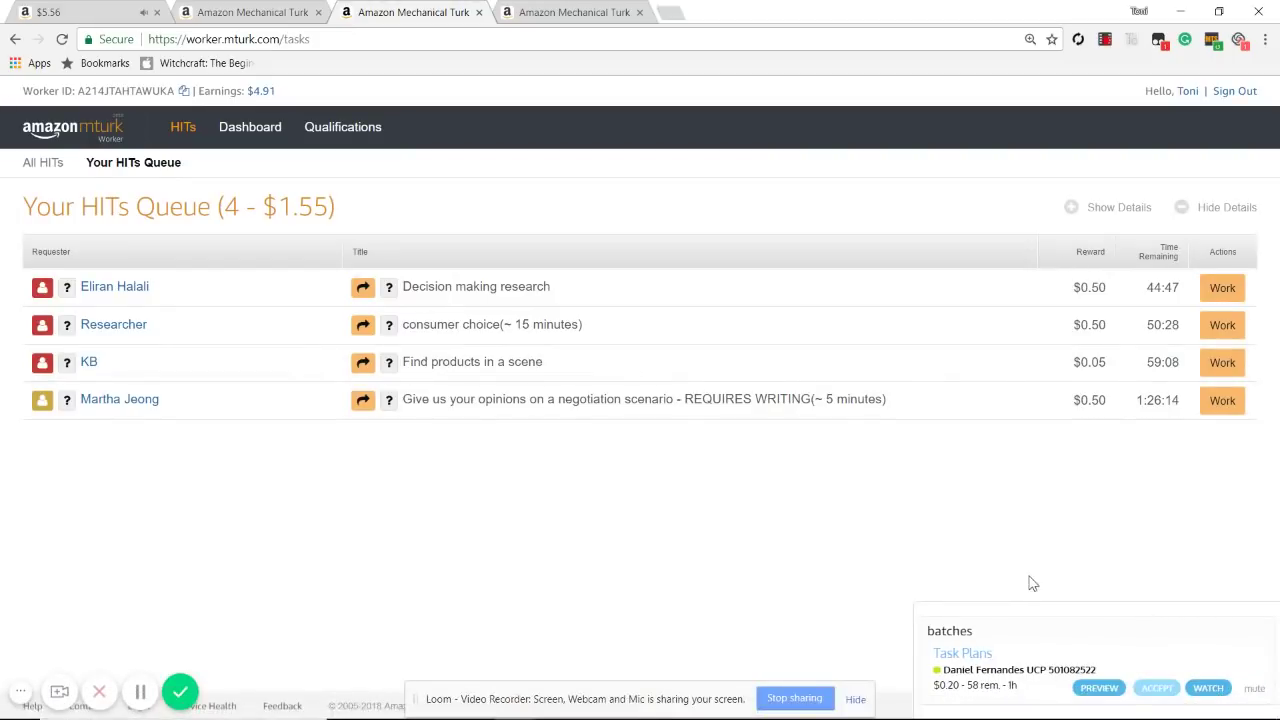
left_click(113, 10)
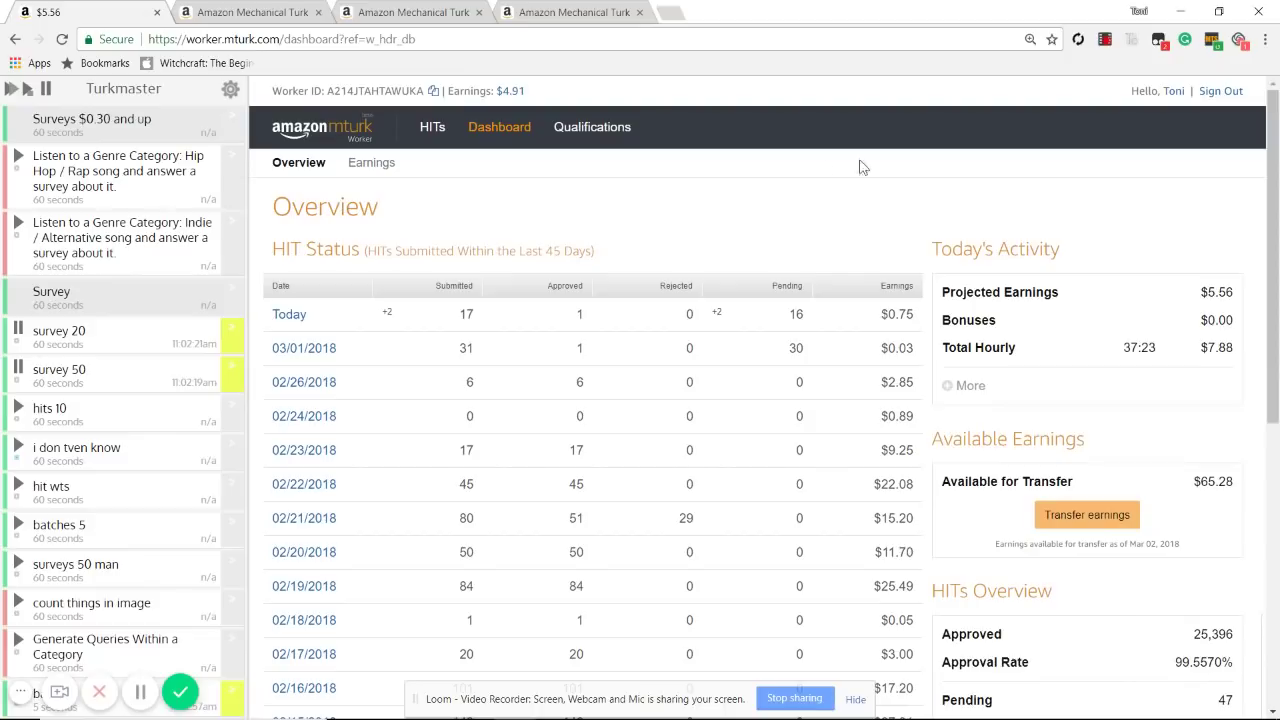
left_click_drag(1202, 352, 1240, 352)
left_click(1209, 347)
left_click(278, 10)
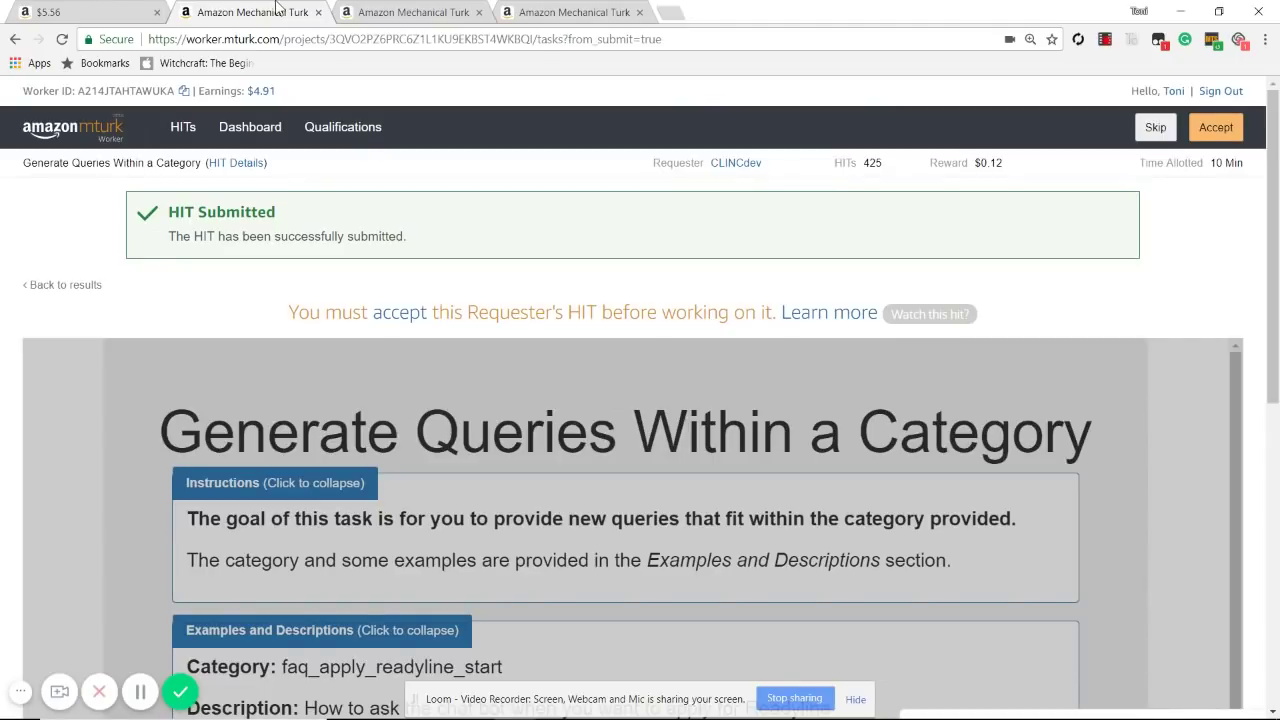
left_click(560, 12)
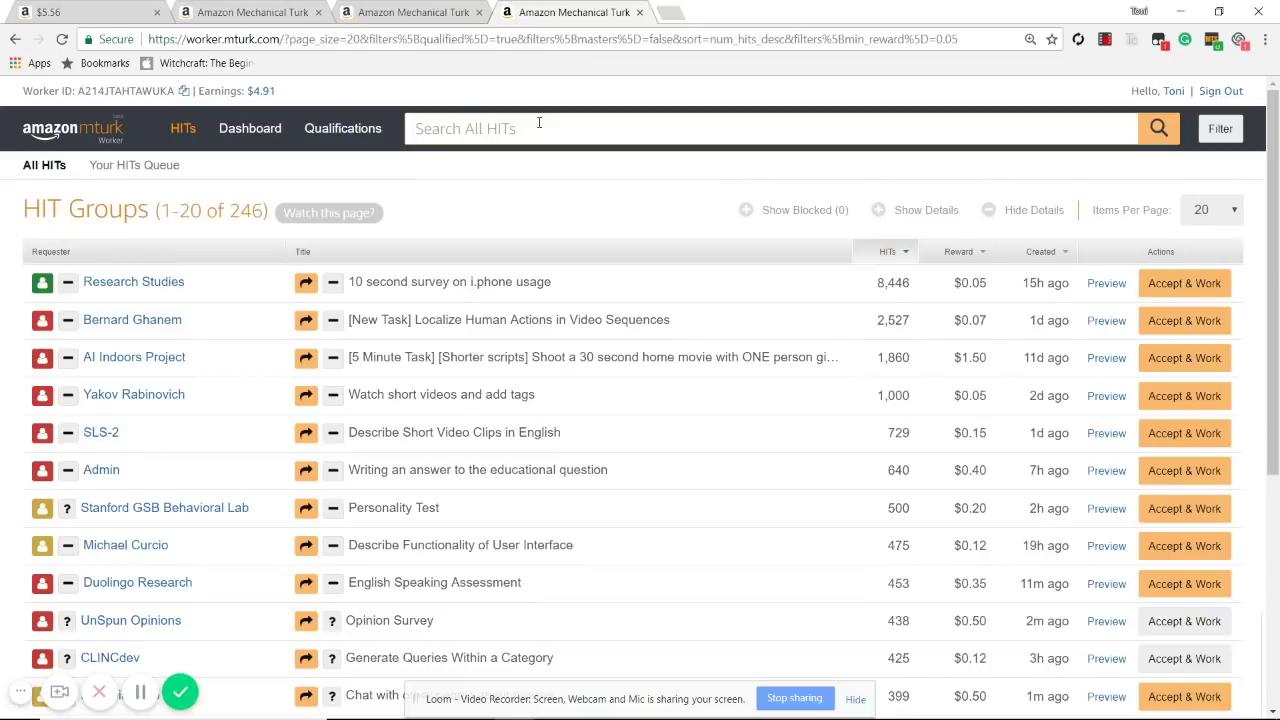
Step: Try to search the HITs for "survey" by applying the existing filter settings
type("sur")
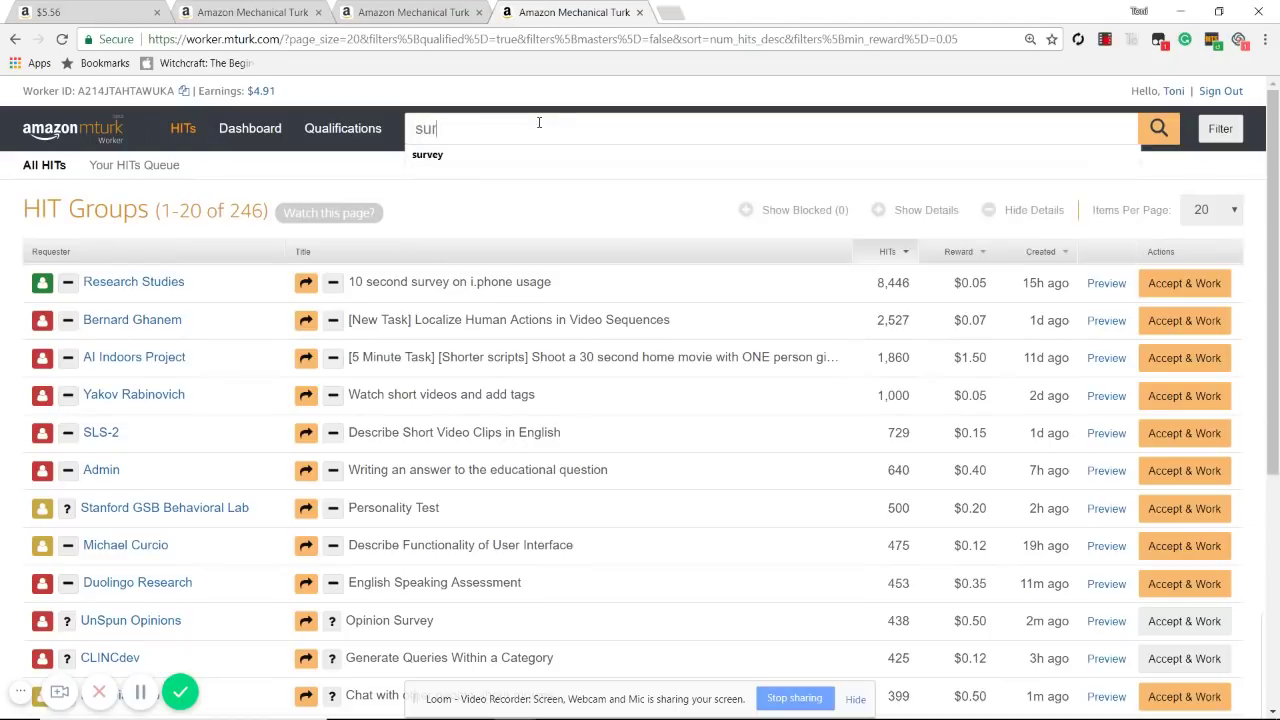
type("bey")
key("BackSpace")
key("BackSpace")
key("BackSpace")
left_click(1220, 130)
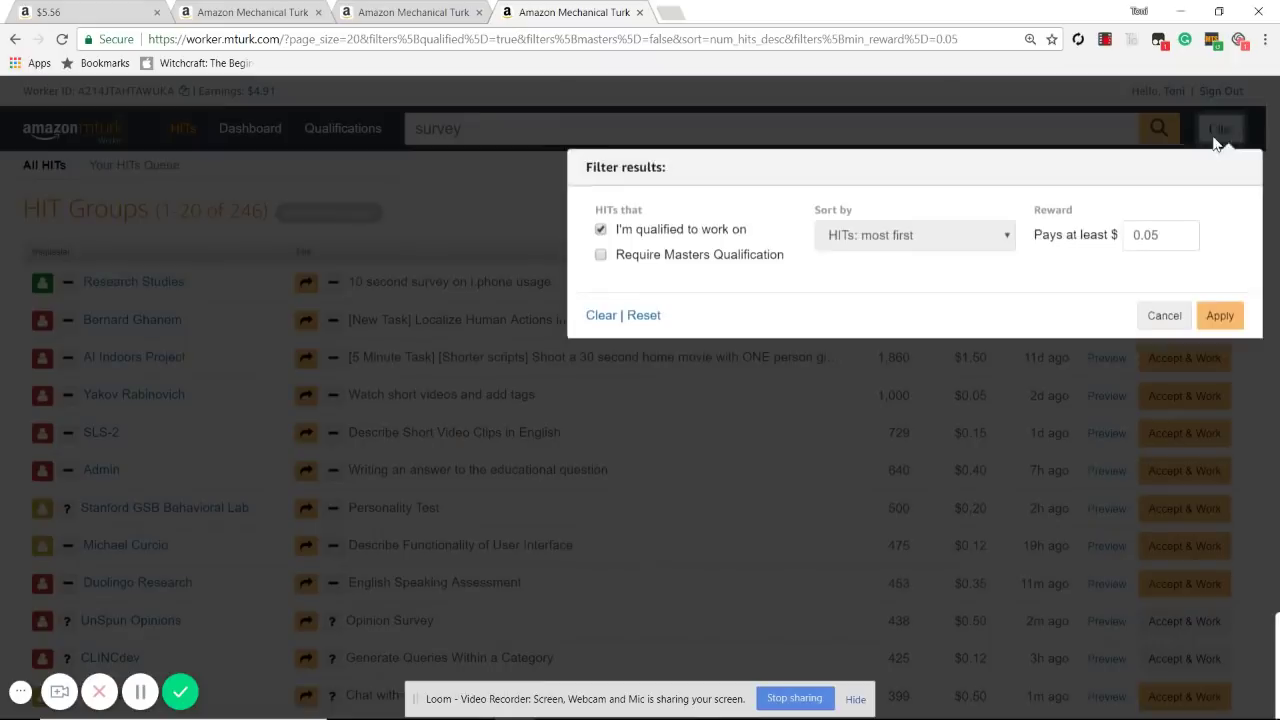
left_click(1208, 321)
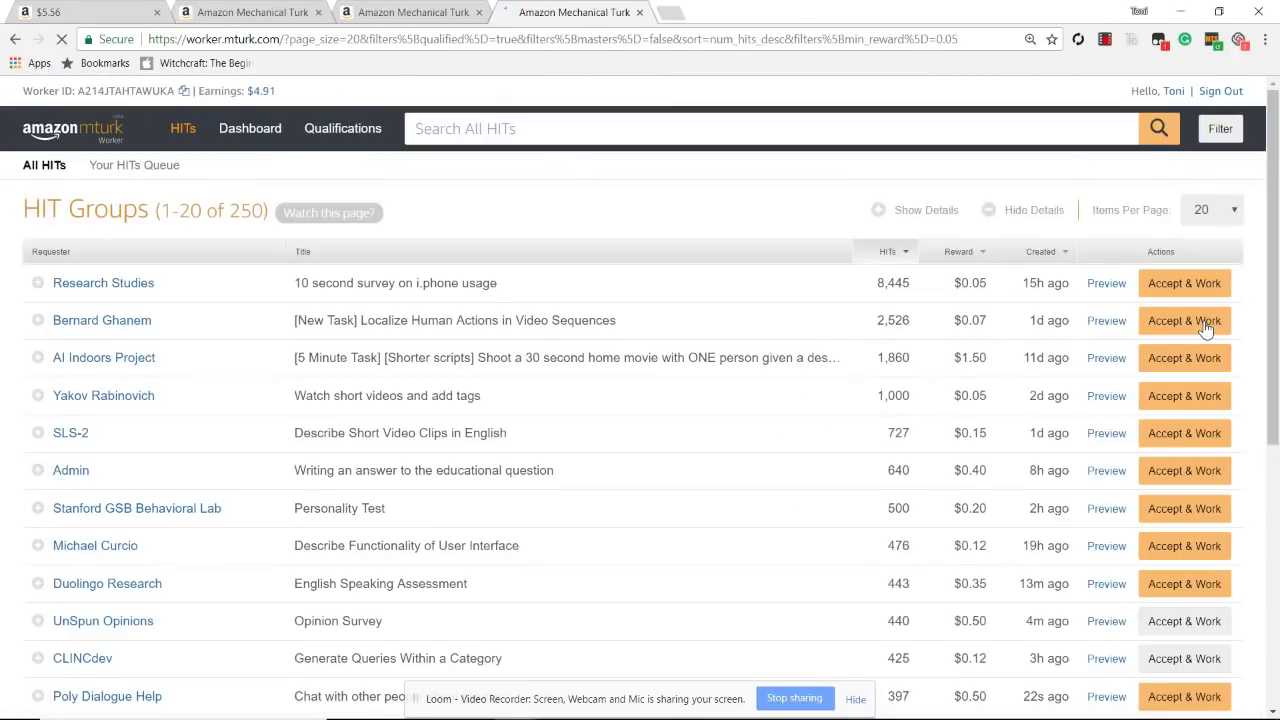
Step: Search all HITs for "transcription"
left_click(562, 135)
type("tran")
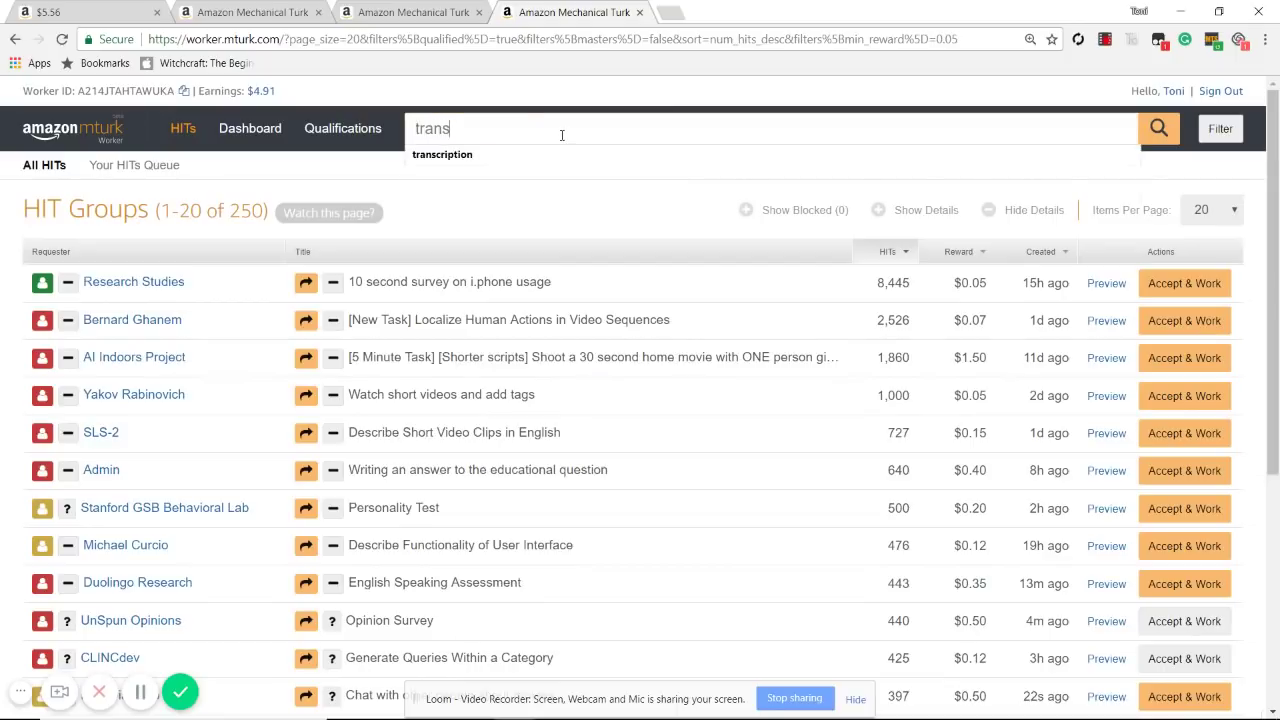
type("s")
key("Down")
key("Return")
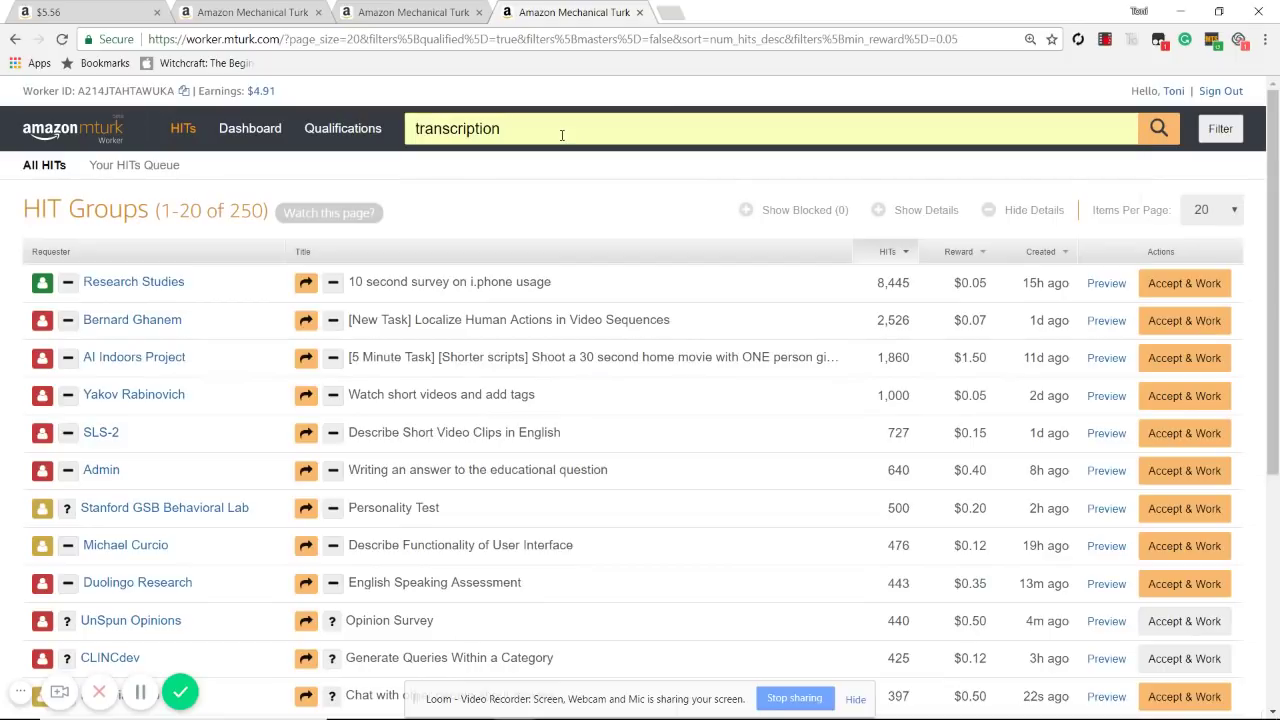
key("Return")
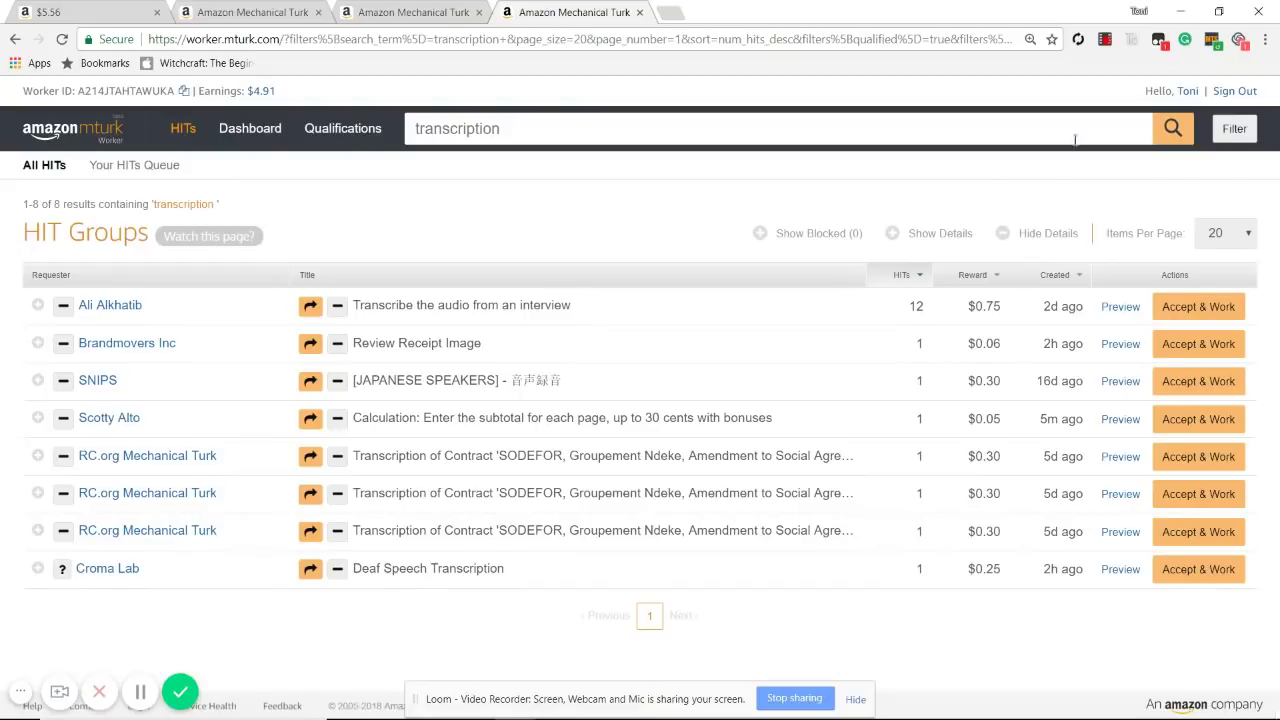
Step: Clear the search term from the HIT search field
left_click(973, 138)
key("BackSpace")
key("BackSpace")
key("BackSpace")
key("BackSpace")
key("BackSpace")
key("BackSpace")
key("BackSpace")
key("BackSpace")
key("BackSpace")
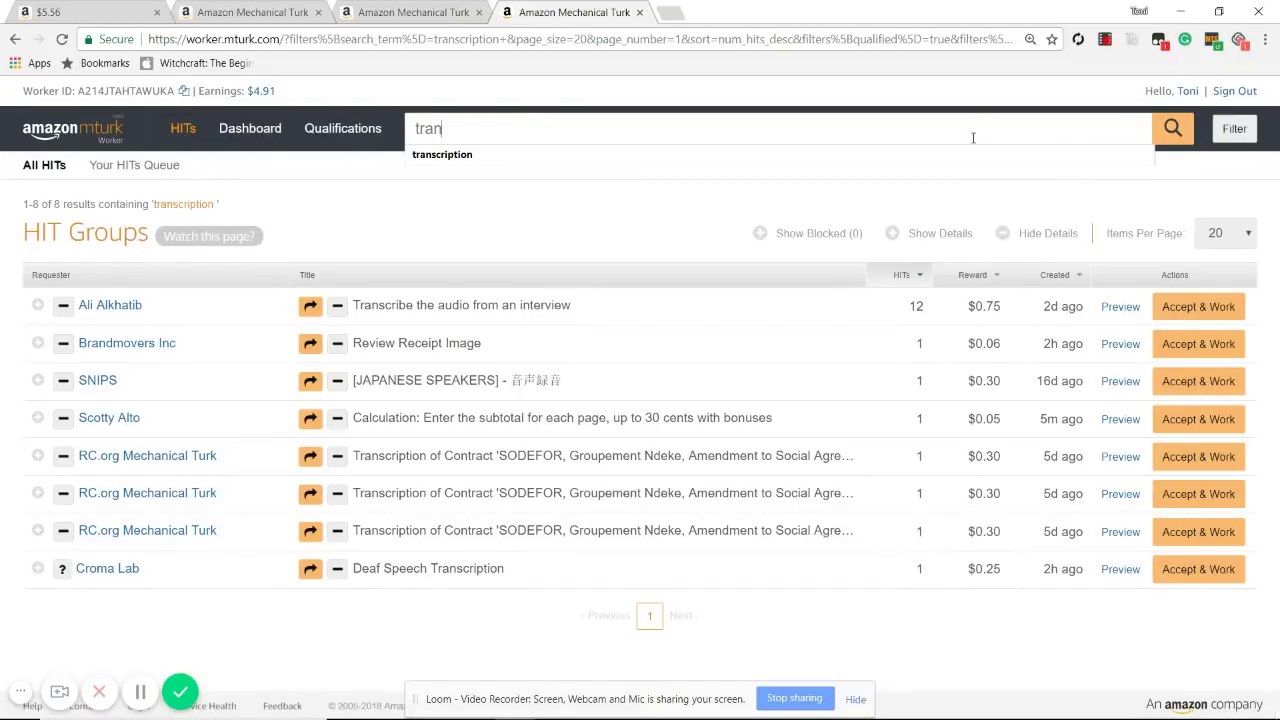
Step: Refilter the transcription results to include HITs without the required qualifications and lower the minimum reward
left_click(1236, 138)
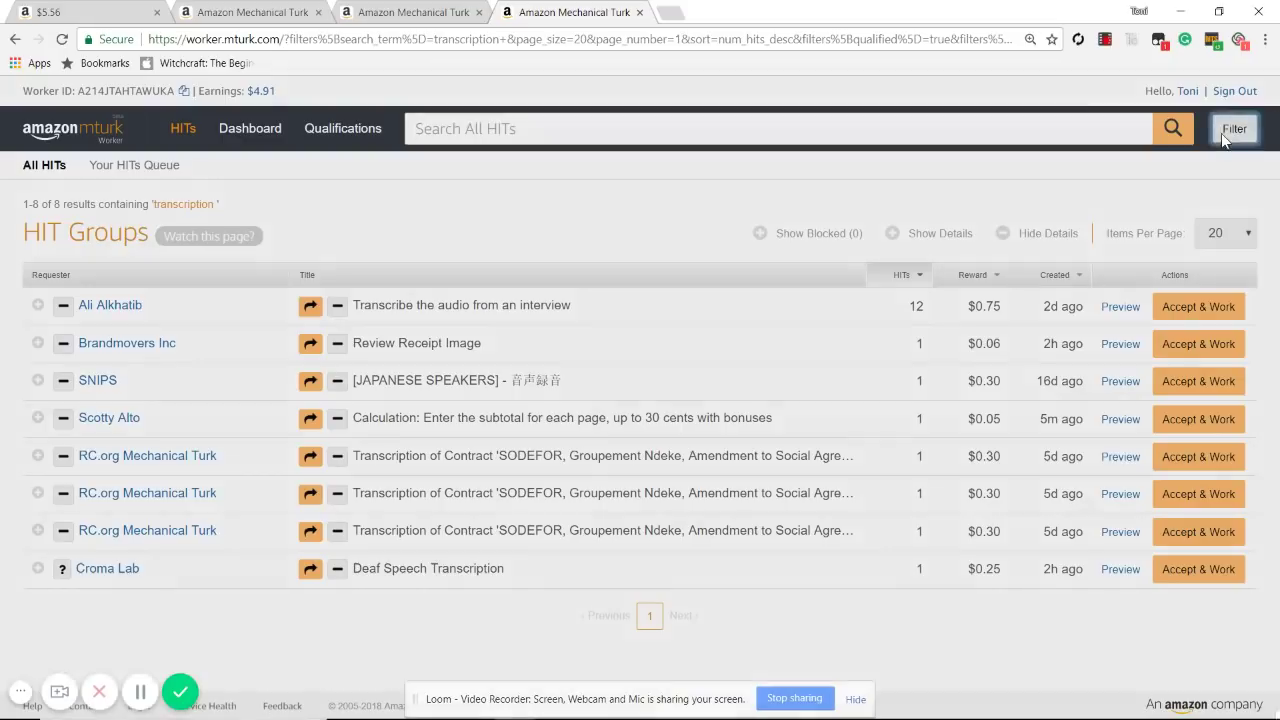
left_click(624, 242)
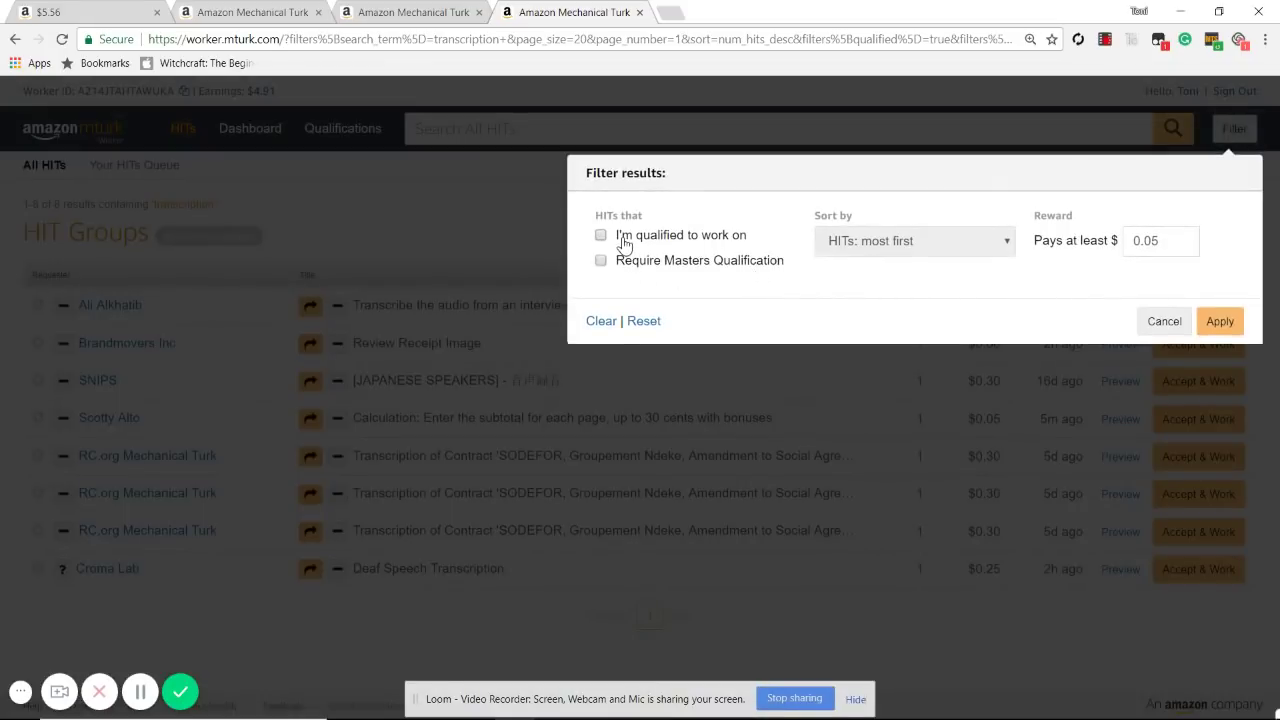
left_click(1159, 245)
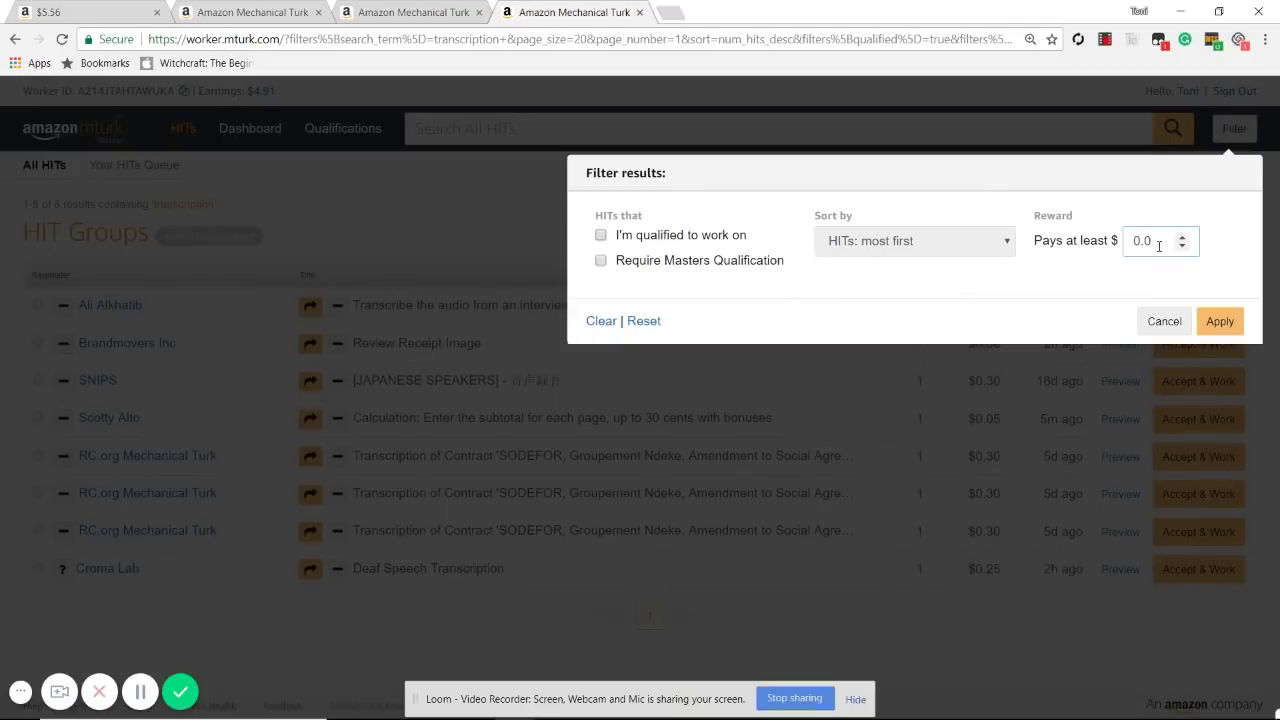
left_click(1229, 322)
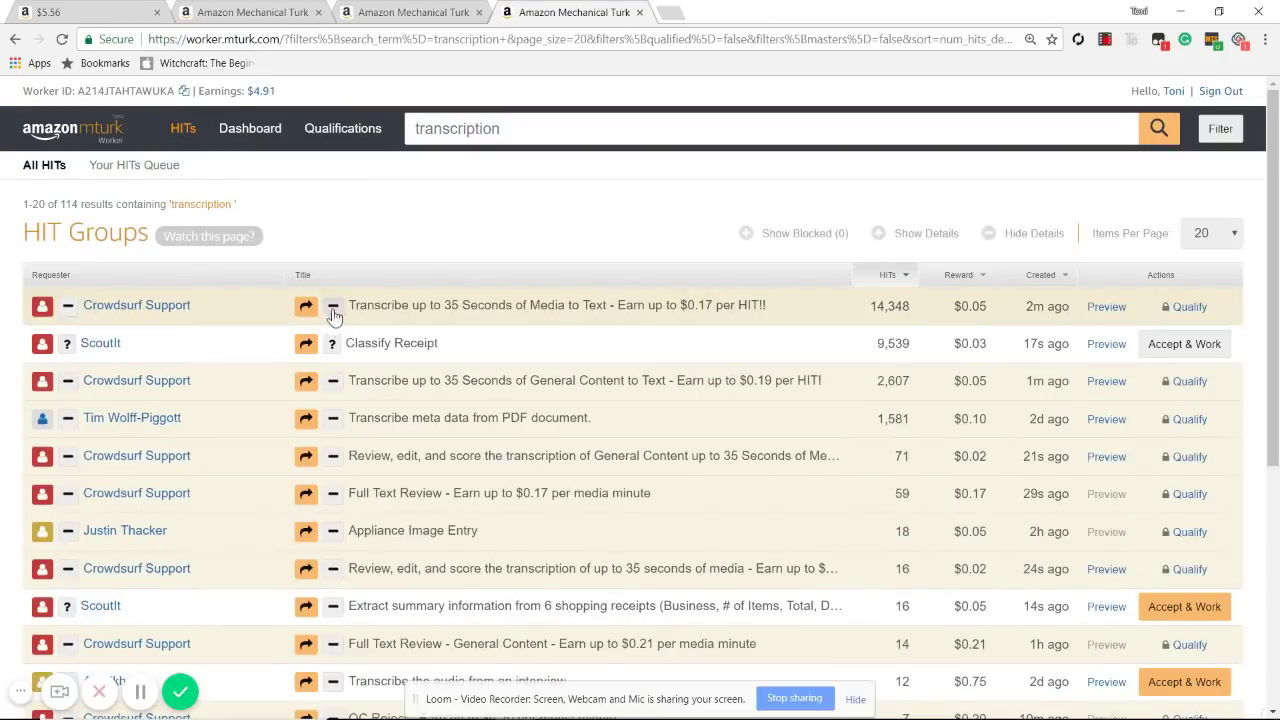
Step: Examine the required qualifications of the "Transcribe up to 35 Seconds of Media to Text" and "Appliance Image Entry" HITs and browse the results
mouse_move(45, 314)
left_click(1190, 311)
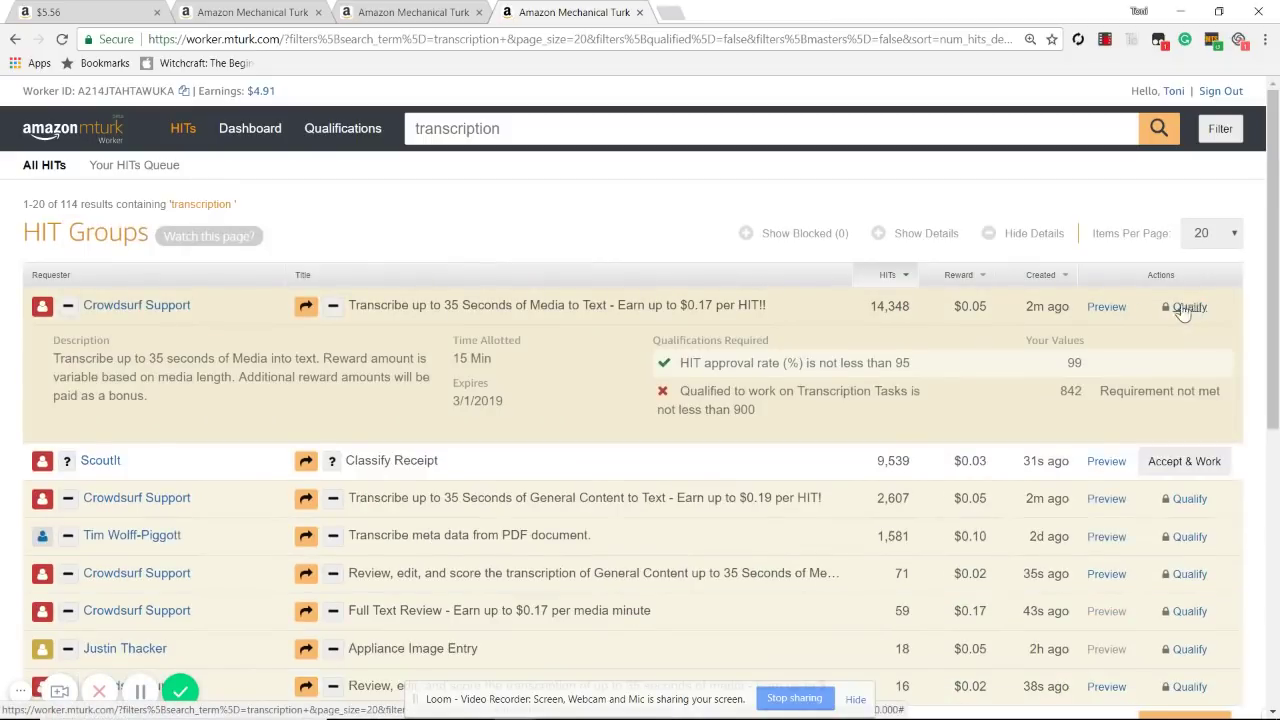
left_click_drag(678, 392, 795, 421)
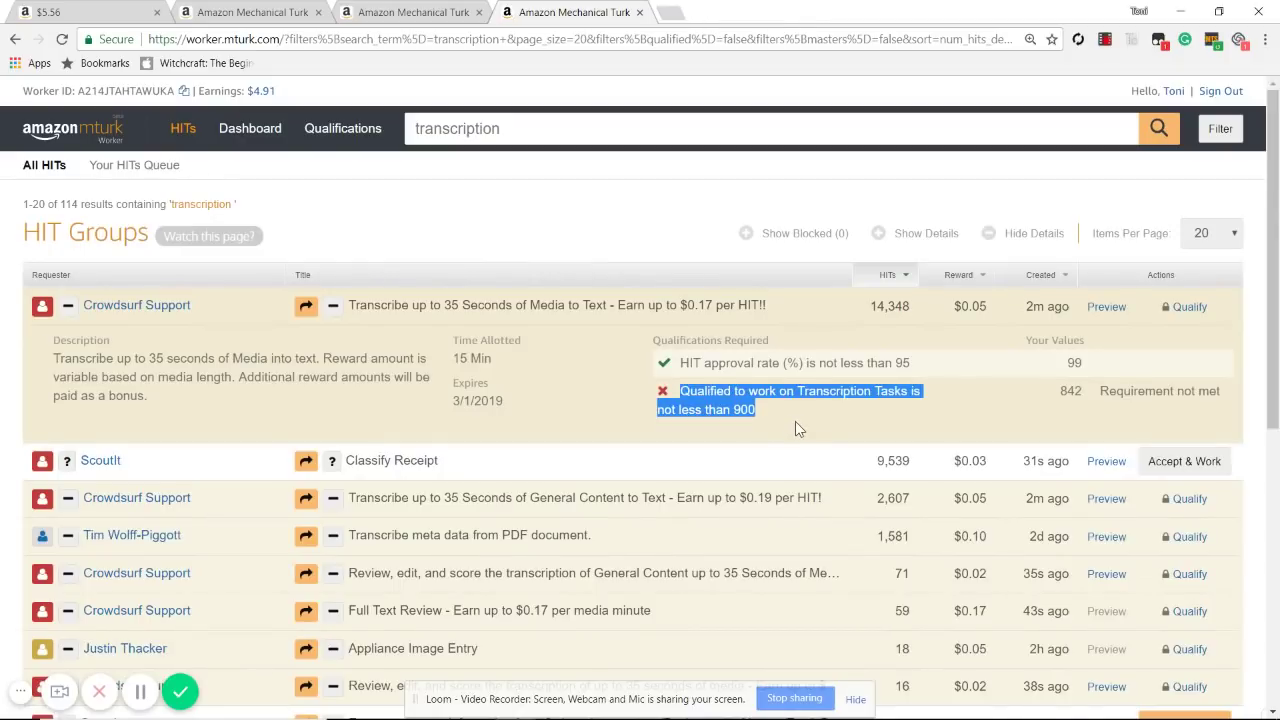
scroll(795, 421, "down", 3)
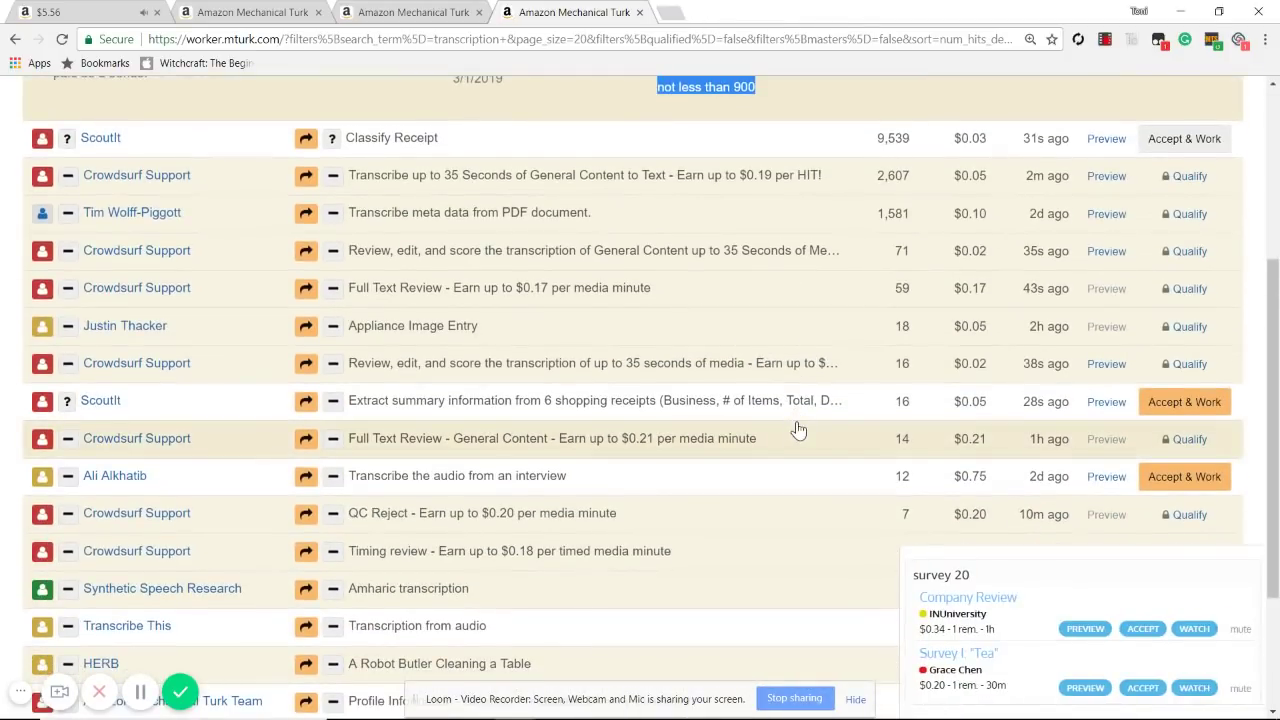
left_click(1195, 332)
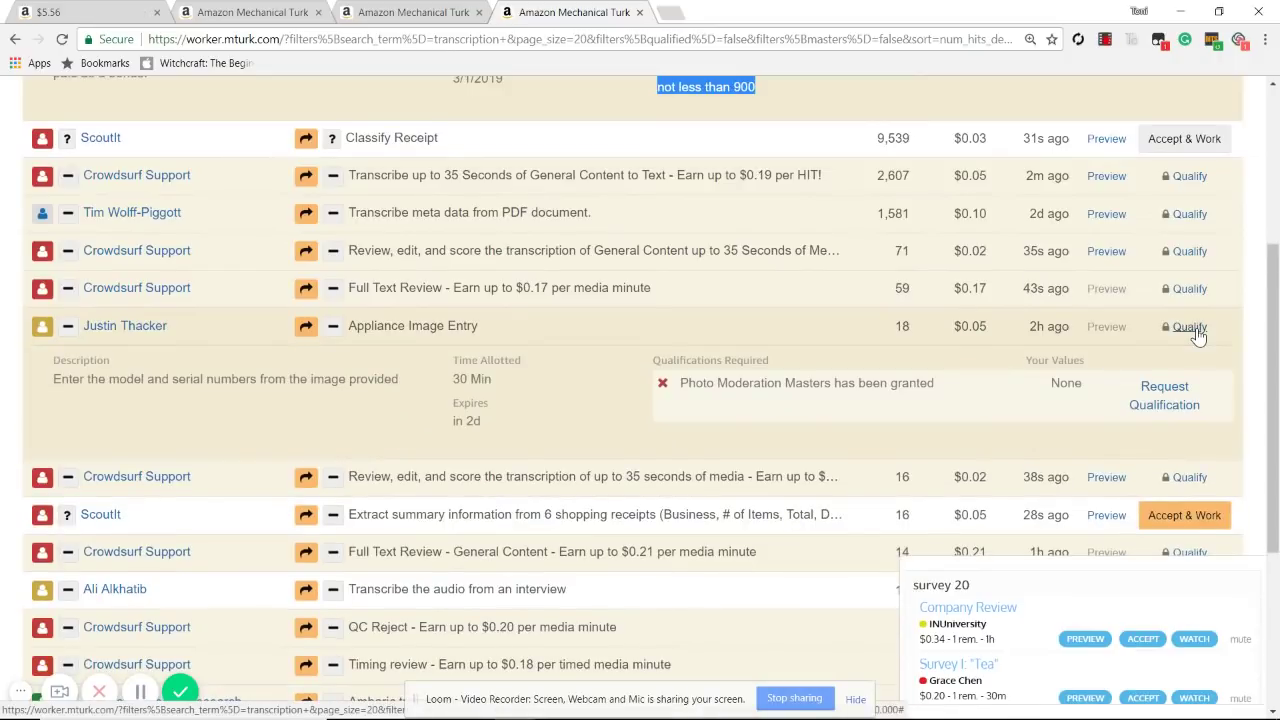
scroll(1198, 337, "down", 5)
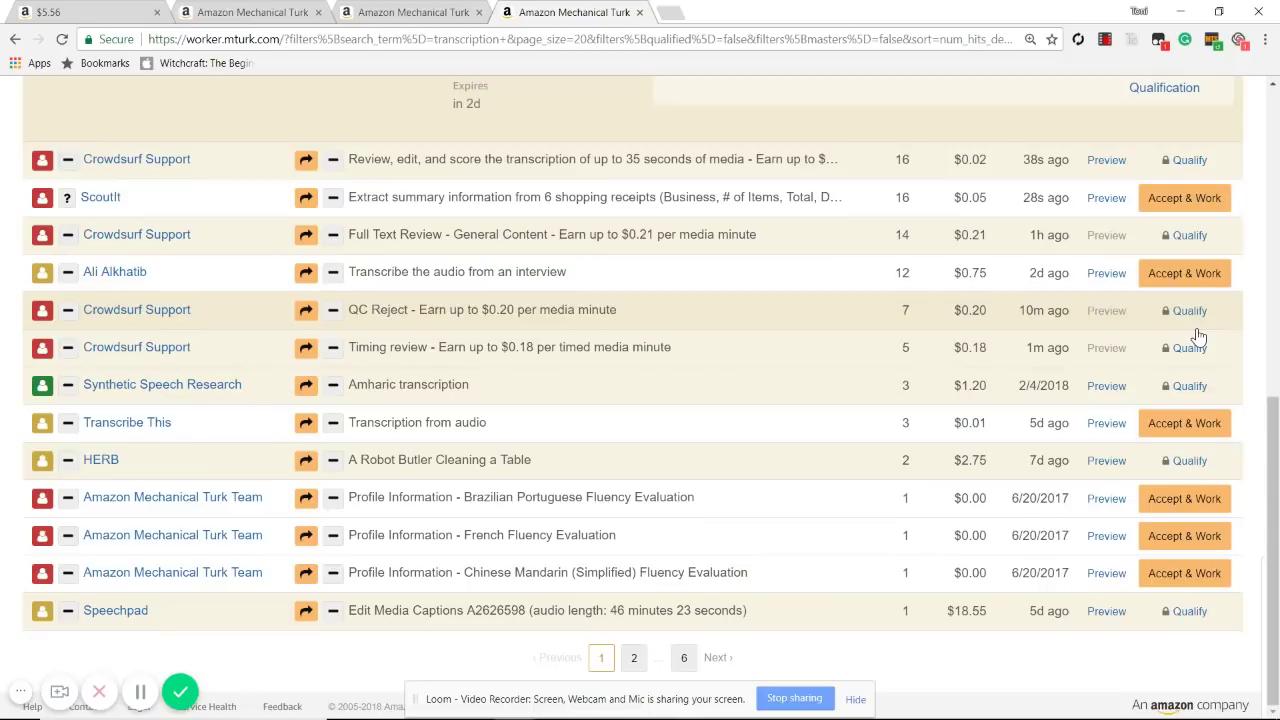
scroll(1117, 334, "up", 15)
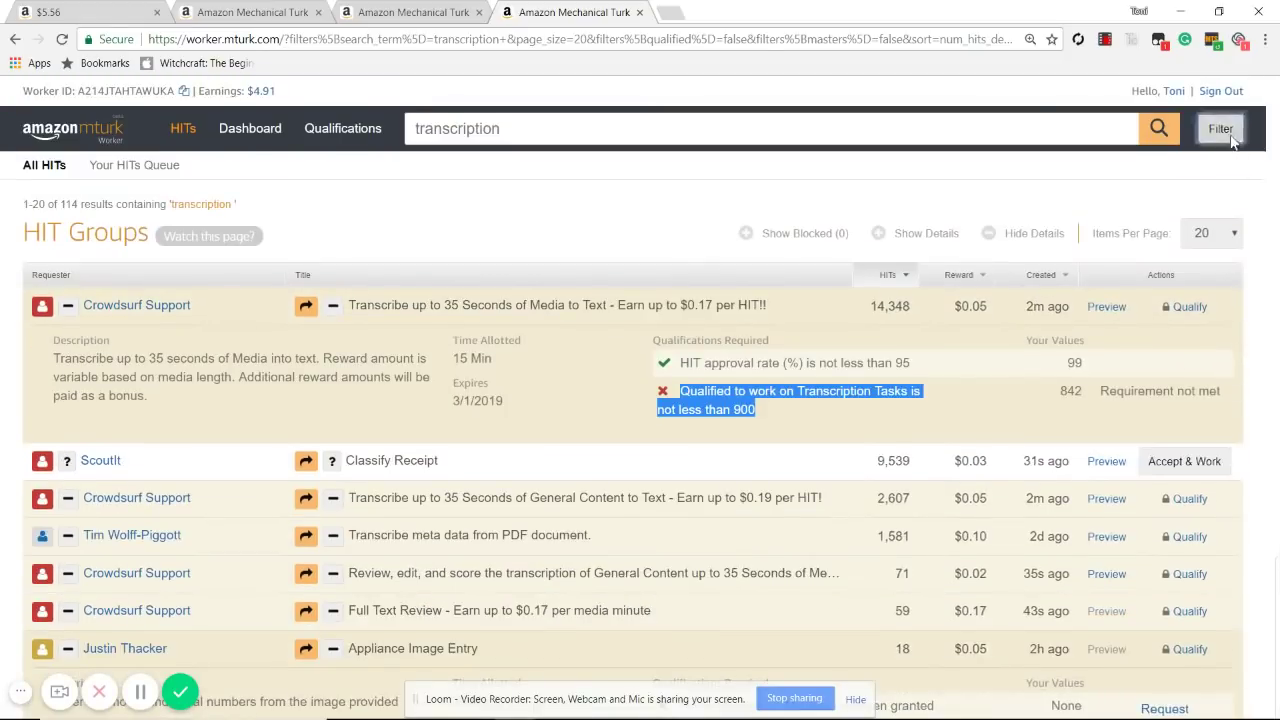
left_click(1222, 130)
left_click(878, 245)
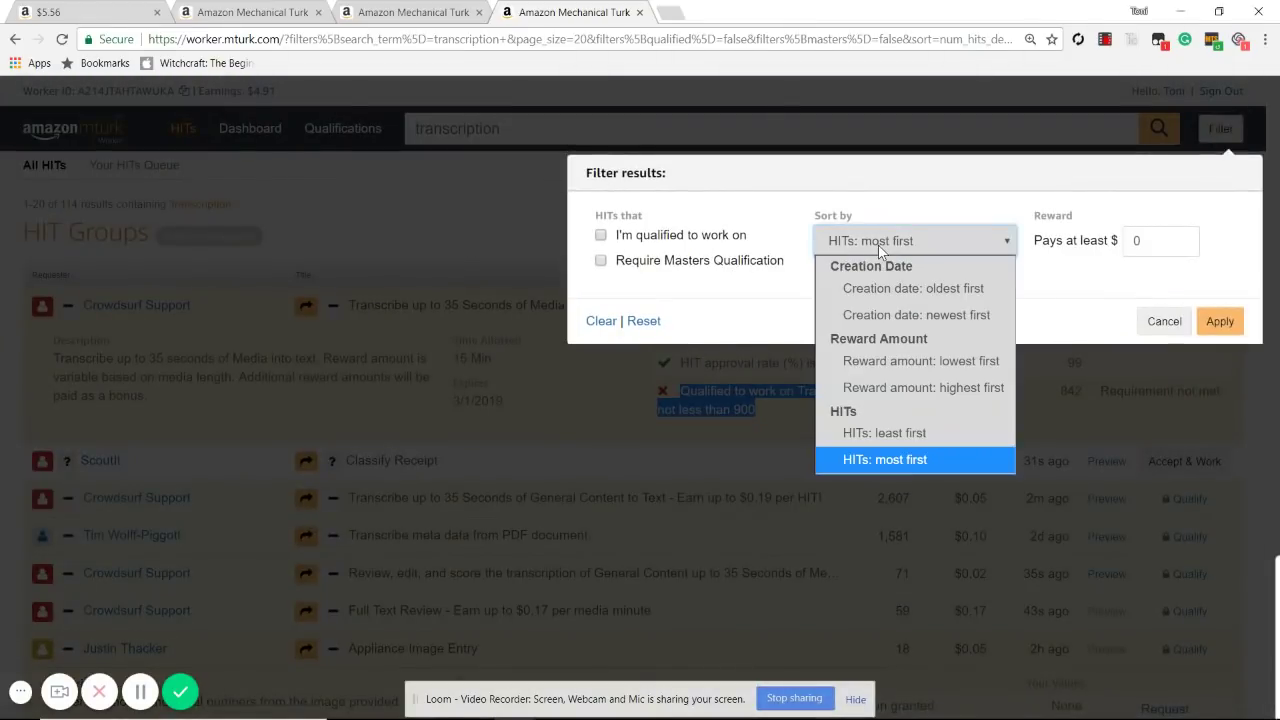
left_click(878, 245)
left_click(1163, 324)
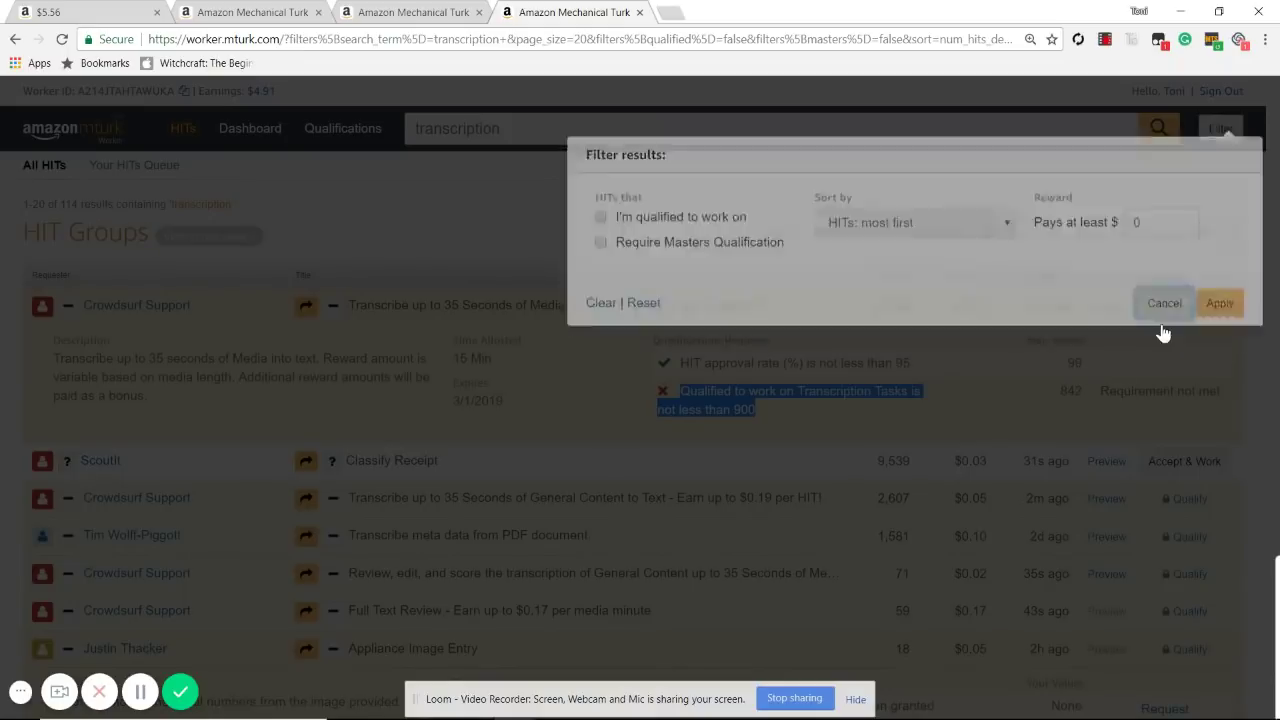
Step: Replace the "transcription" search term with "qualifications" and search all HITs for it
left_click(505, 127)
key("BackSpace")
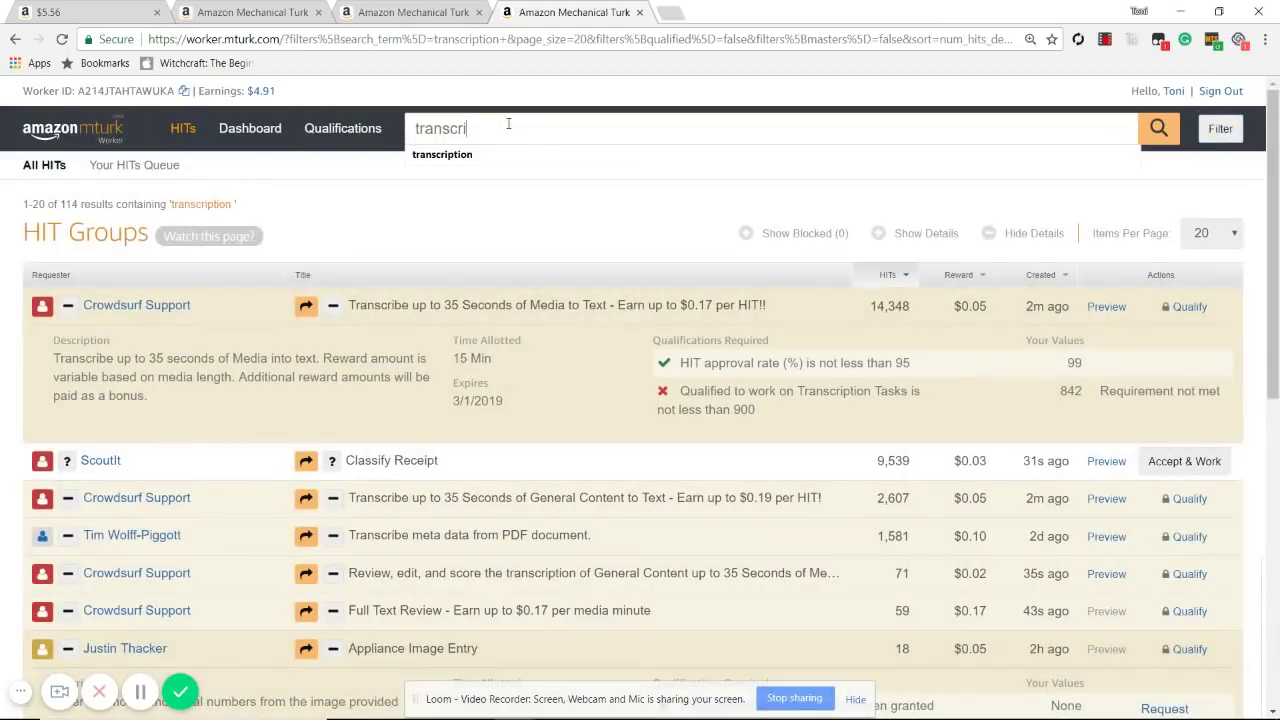
key("BackSpace")
key("BackSpace")
key("BackSpace")
key("BackSpace")
type("wualofications")
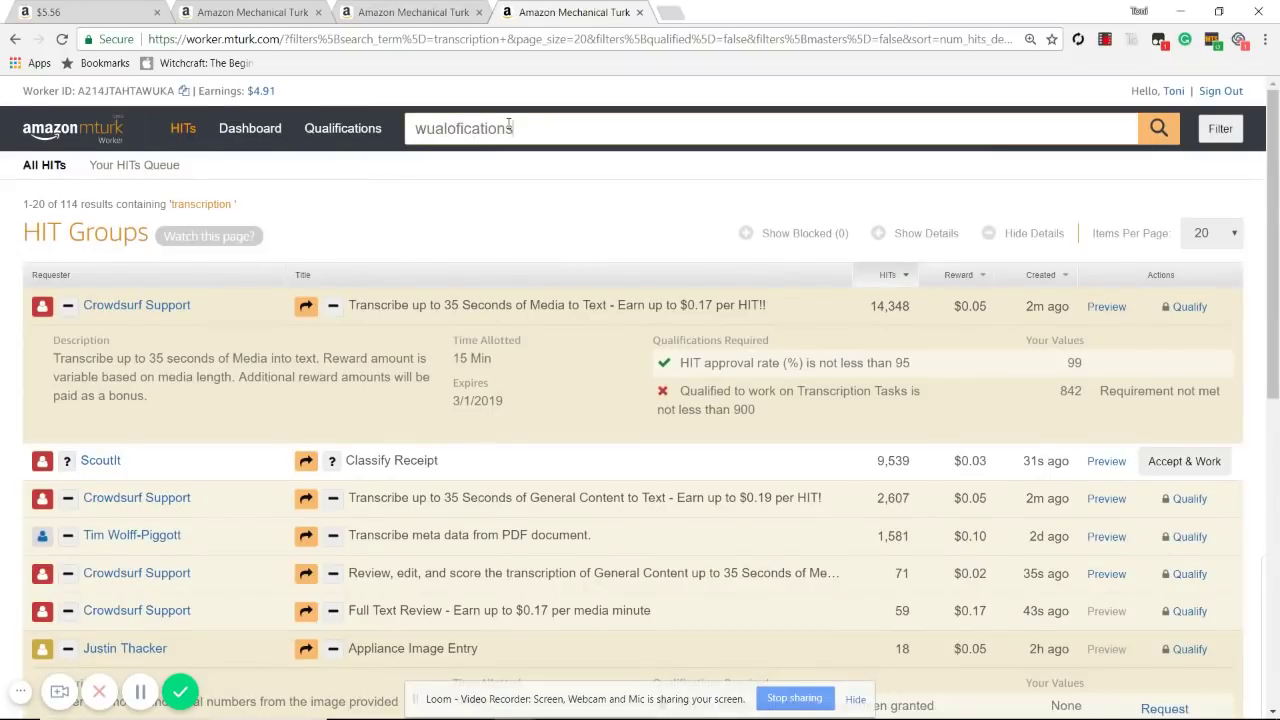
left_click(425, 130)
key("BackSpace")
type("q")
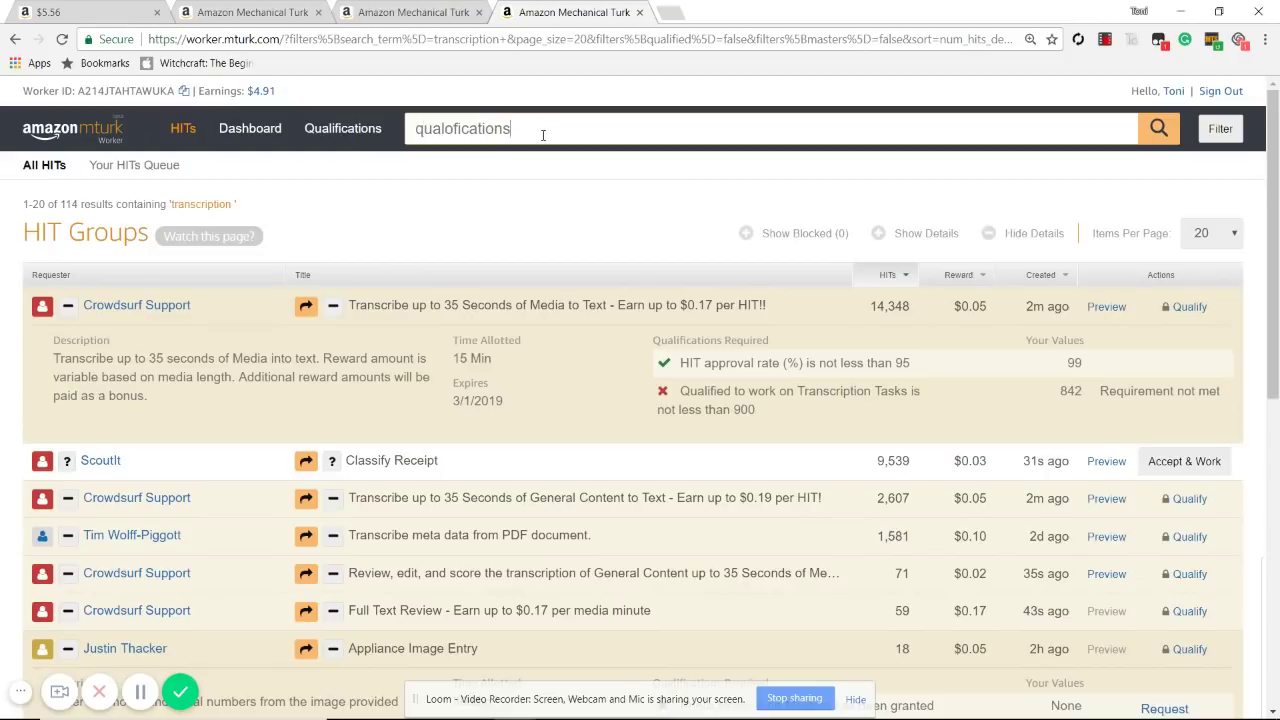
key("BackSpace")
key("BackSpace")
key("BackSpace")
key("BackSpace")
key("BackSpace")
key("BackSpace")
type("ifications")
key("Return")
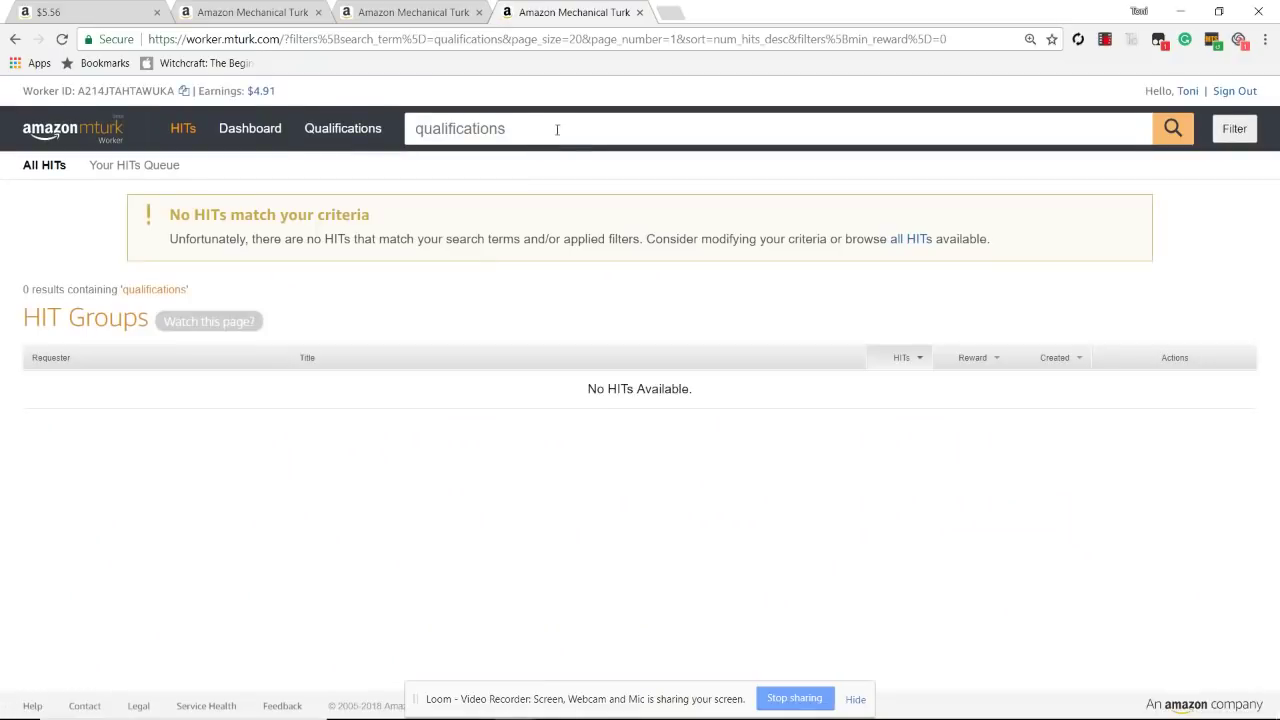
Step: Clear the search term, search all HITs for "qualifications" again, and close the search results page
key("BackSpace")
key("BackSpace")
key("BackSpace")
key("BackSpace")
key("BackSpace")
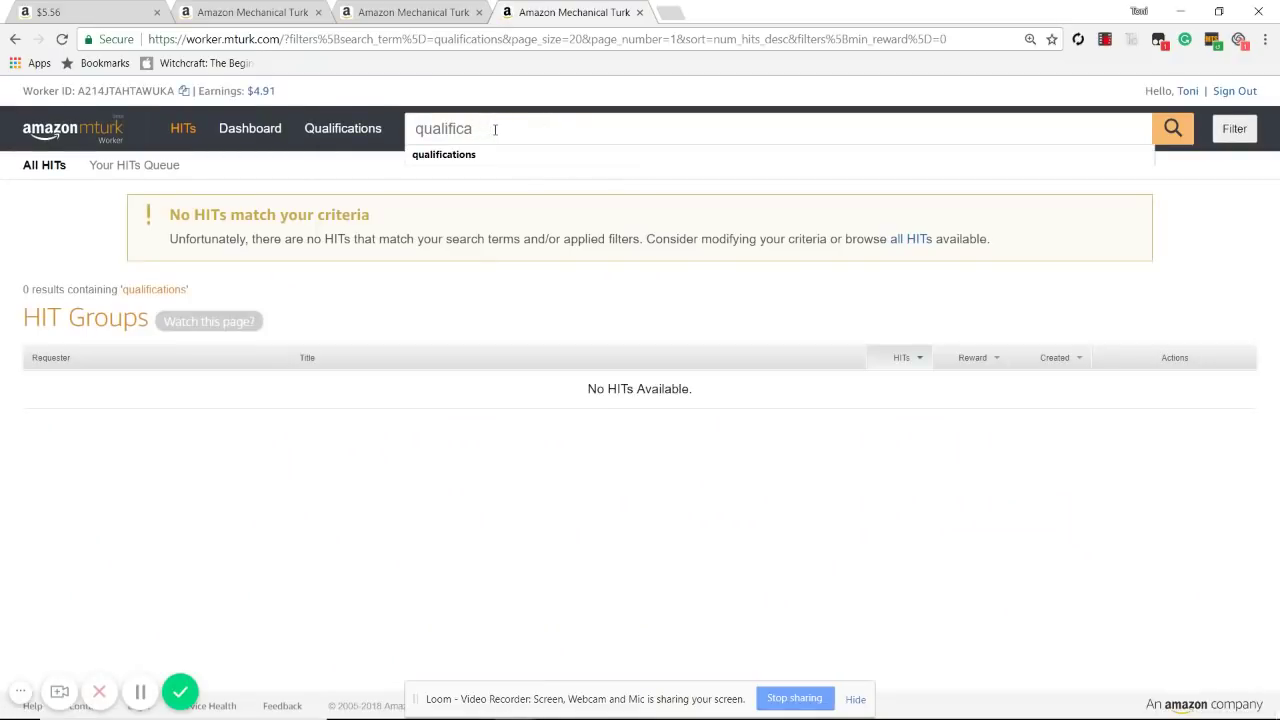
key("BackSpace")
key("BackSpace")
key("BackSpace")
key("BackSpace")
key("BackSpace")
key("BackSpace")
key("BackSpace")
key("BackSpace")
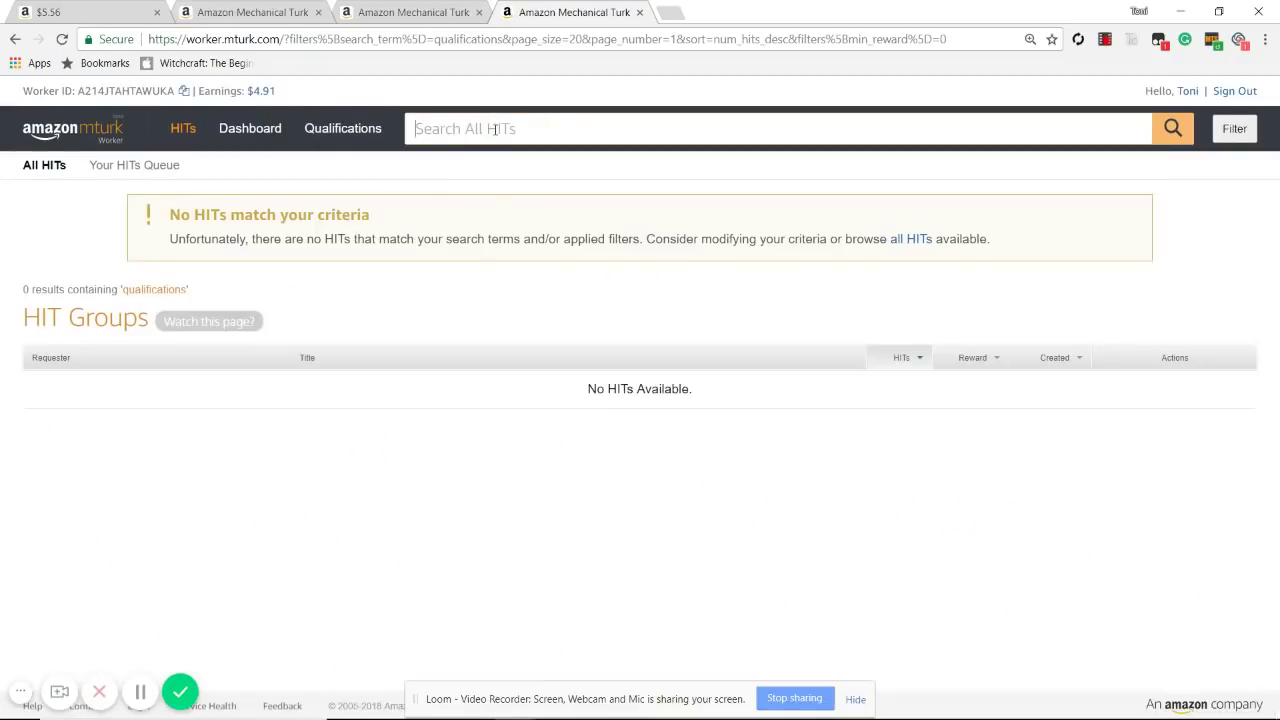
type("qual")
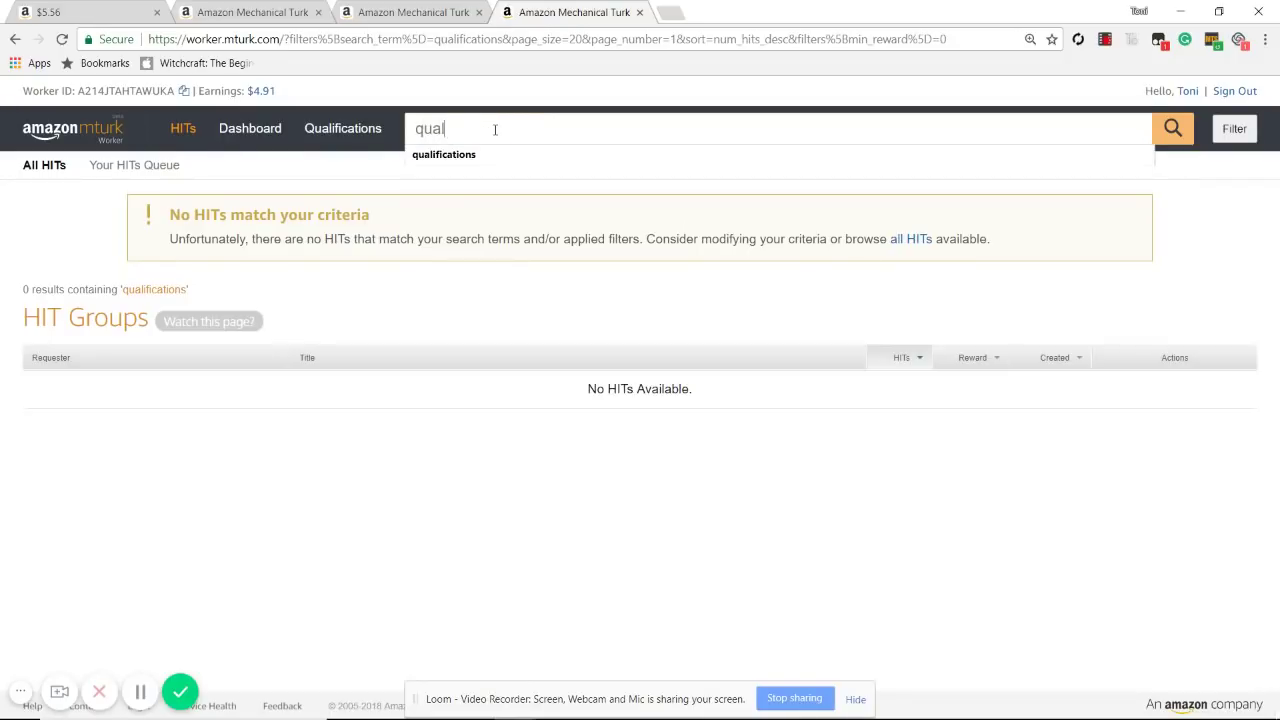
type("ifications")
key("Return")
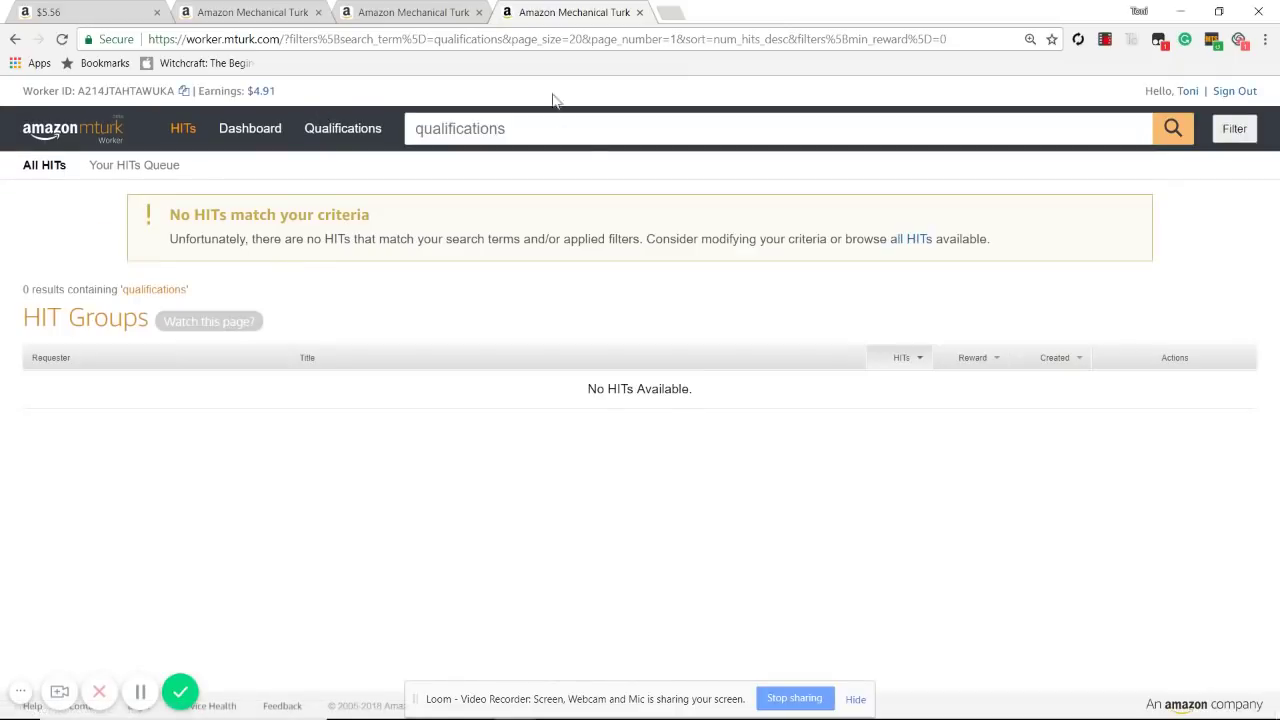
left_click(639, 12)
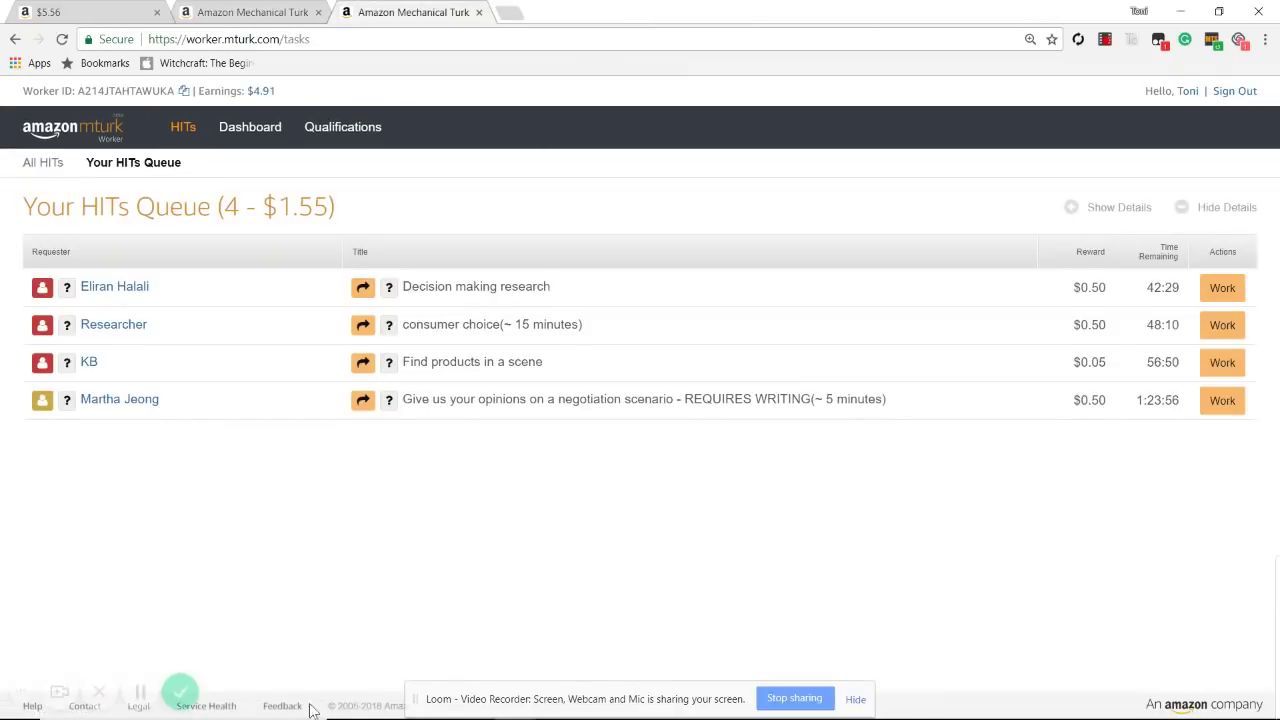